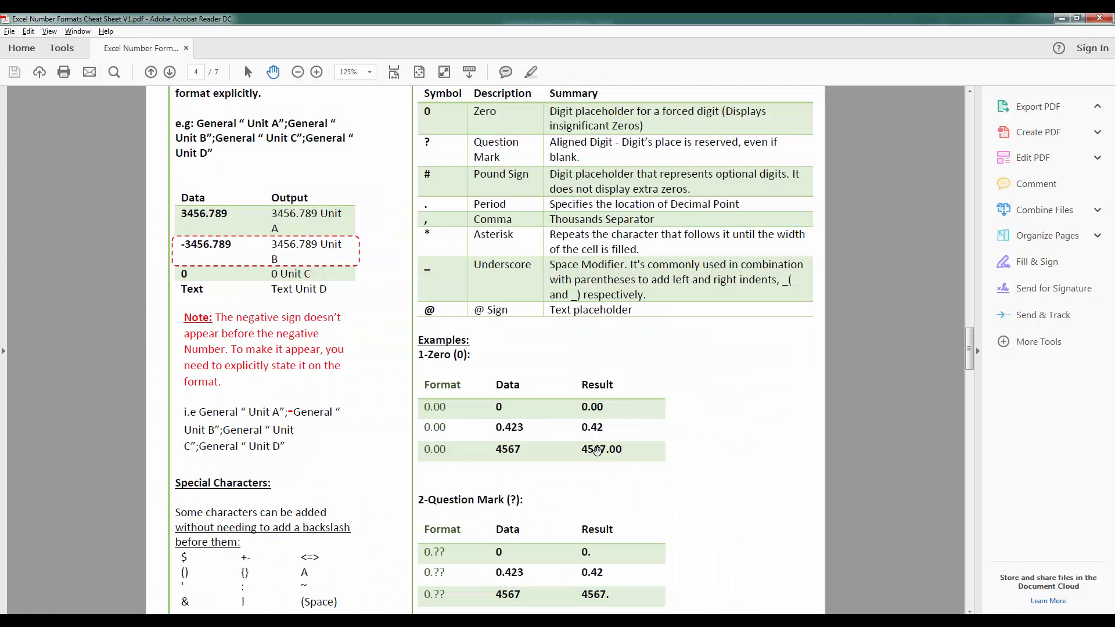
Switch to the Excel Number Formats Cheat Sheet PDF and review its pages on format codes, adding text and placeholder characters
scroll(642, 390, "up", 10)
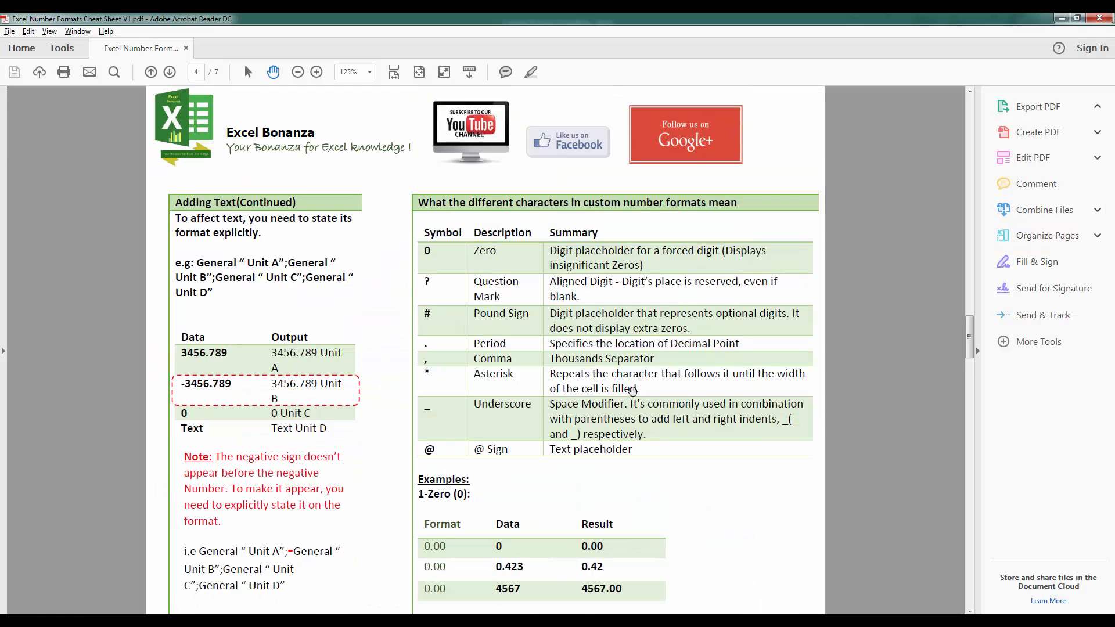
scroll(642, 390, "up", 7)
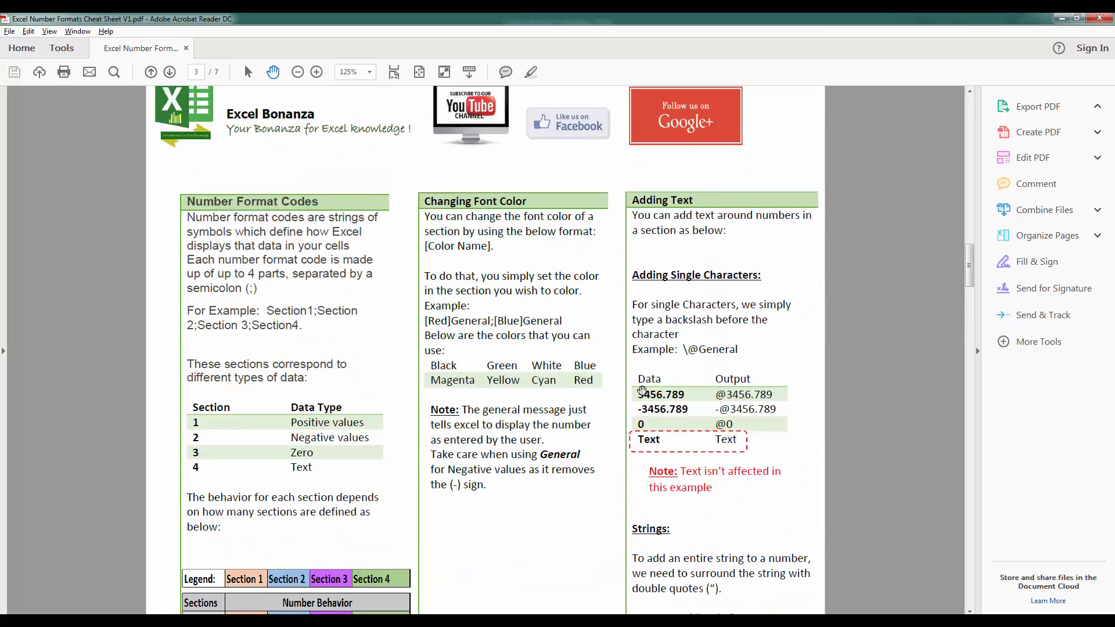
scroll(642, 391, "down", 12)
scroll(642, 390, "down", 10)
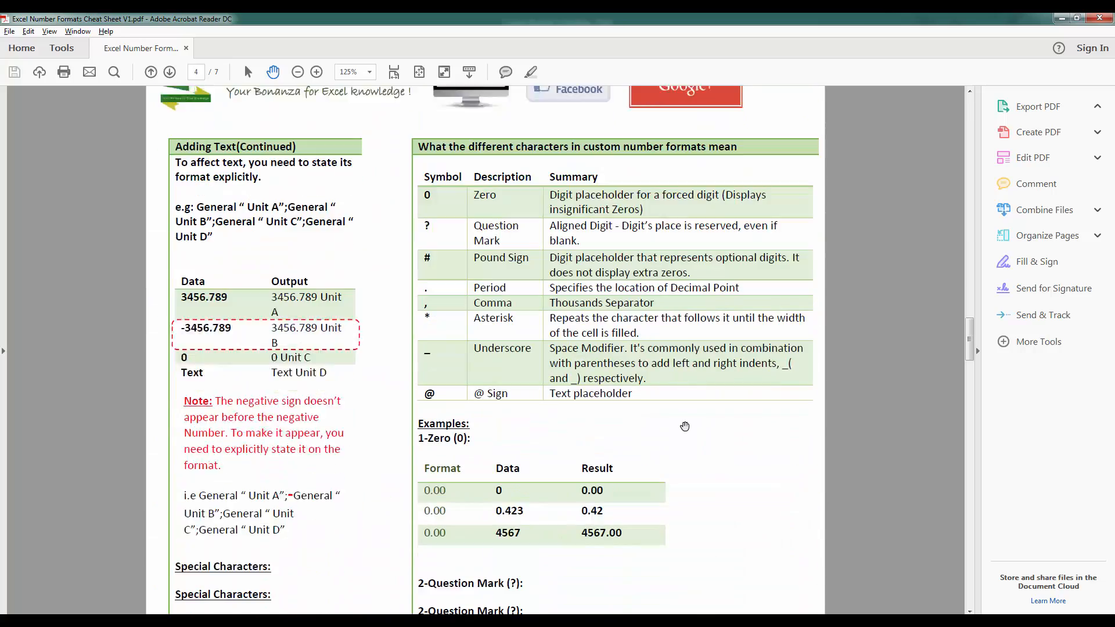
scroll(682, 425, "up", 4)
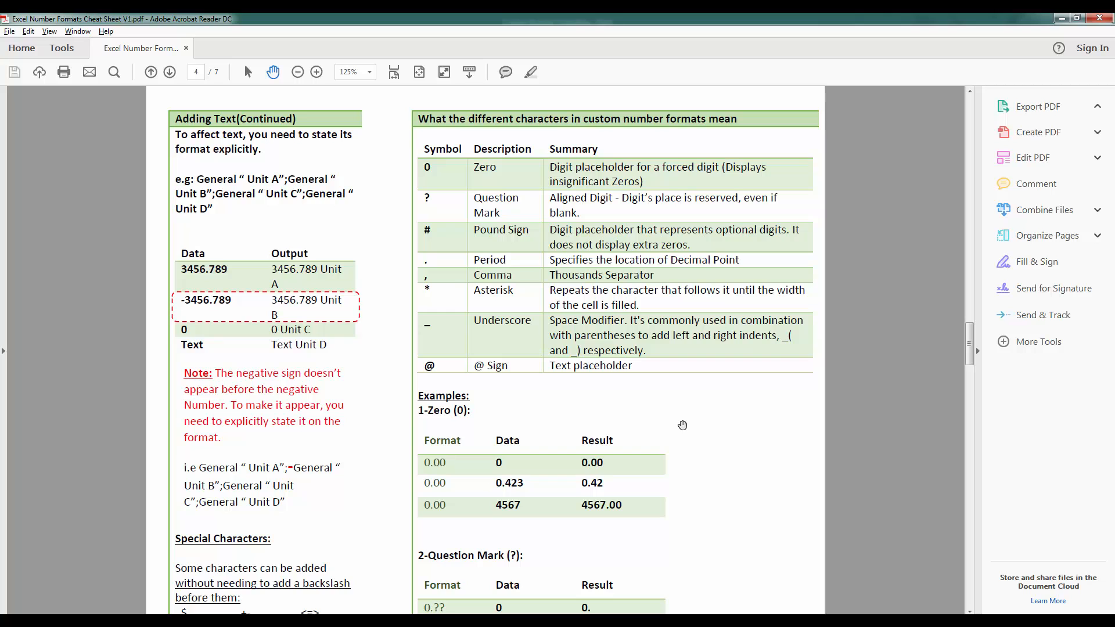
scroll(683, 425, "down", 12)
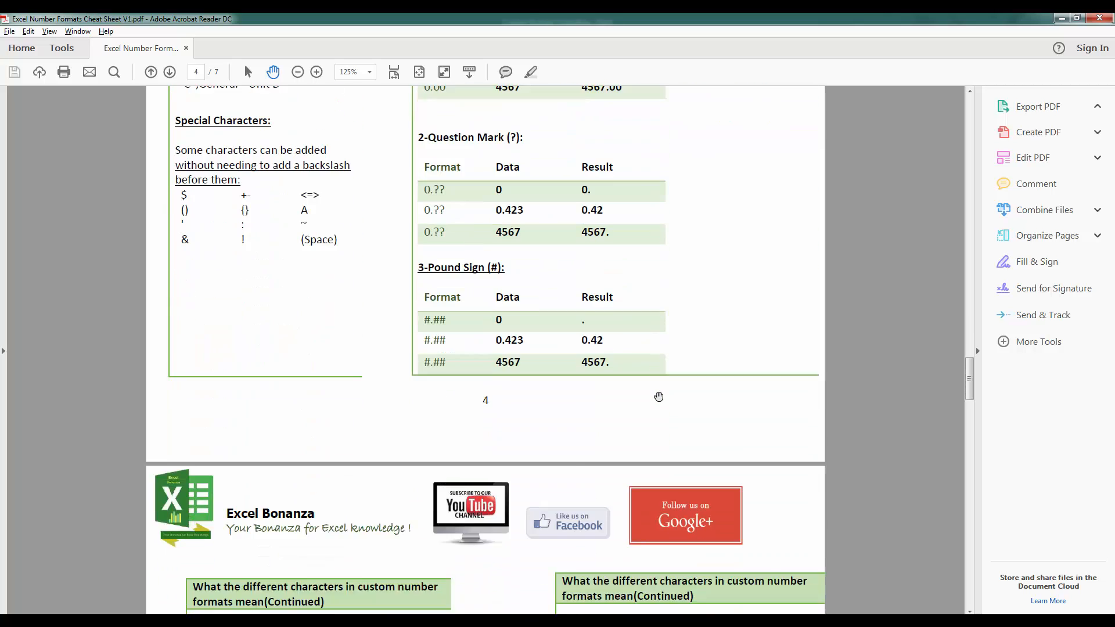
scroll(659, 397, "down", 3)
scroll(659, 396, "down", 3)
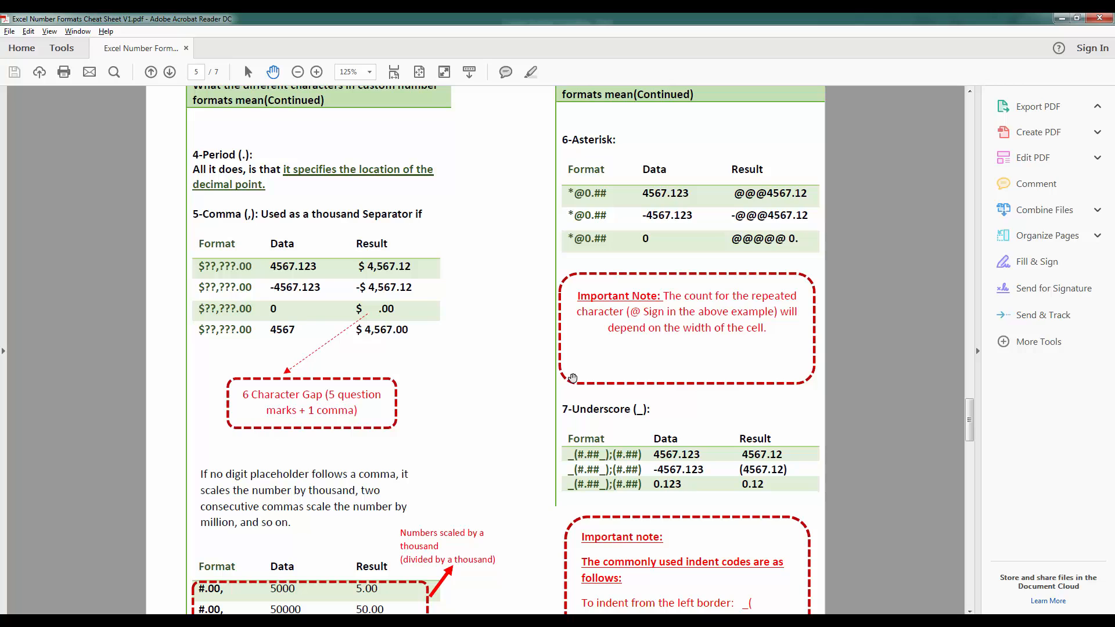
scroll(572, 378, "down", 1)
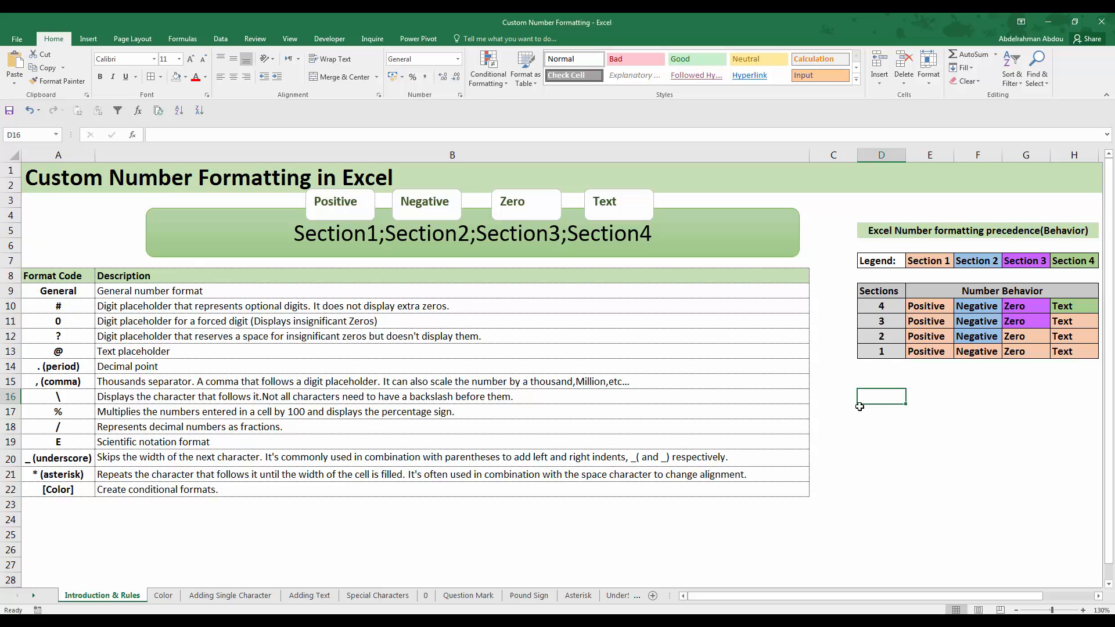
Enter 4000 in cell D16 of the Introduction & Rules sheet
type("4000")
key("Return")
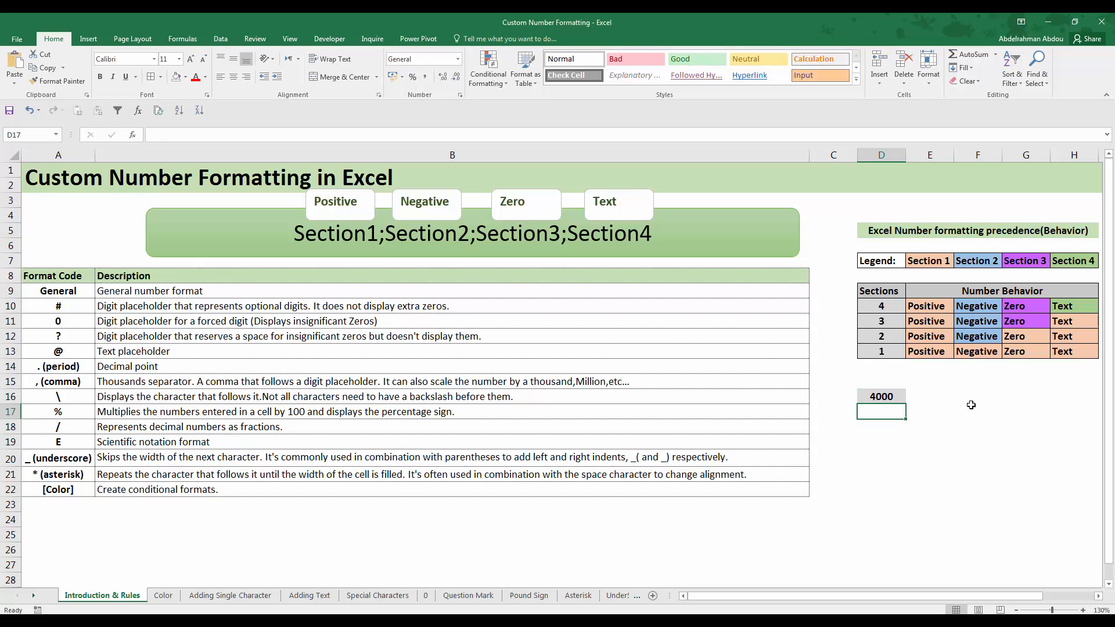
Apply the US dollar accounting format to cell D16, and switch it to the English (United Kingdom) pound format
left_click(878, 437)
left_click(883, 398)
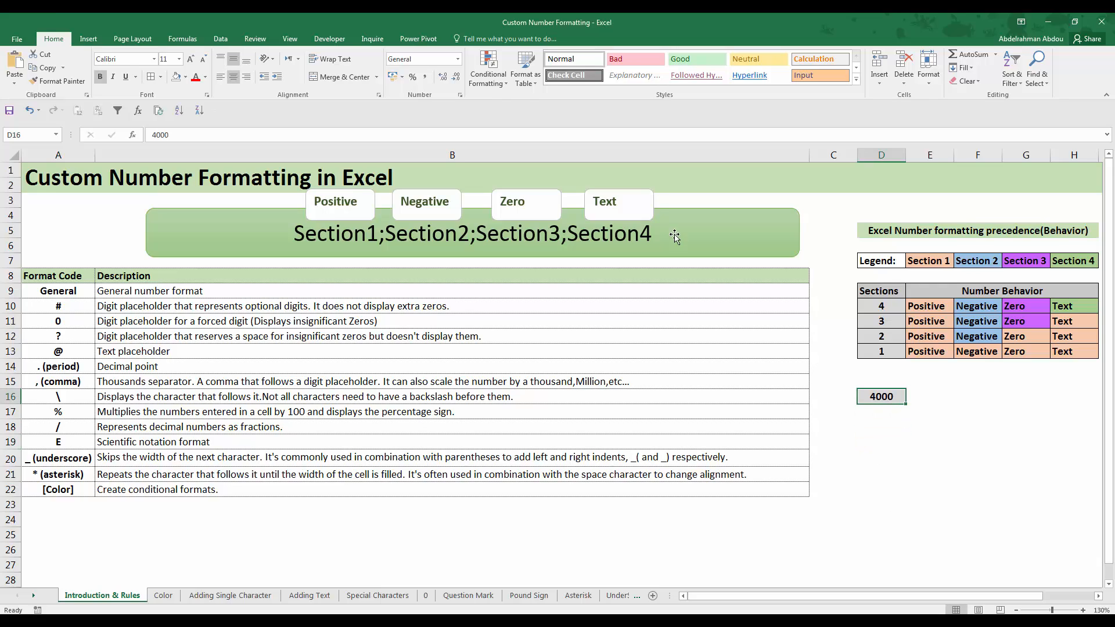
left_click(405, 79)
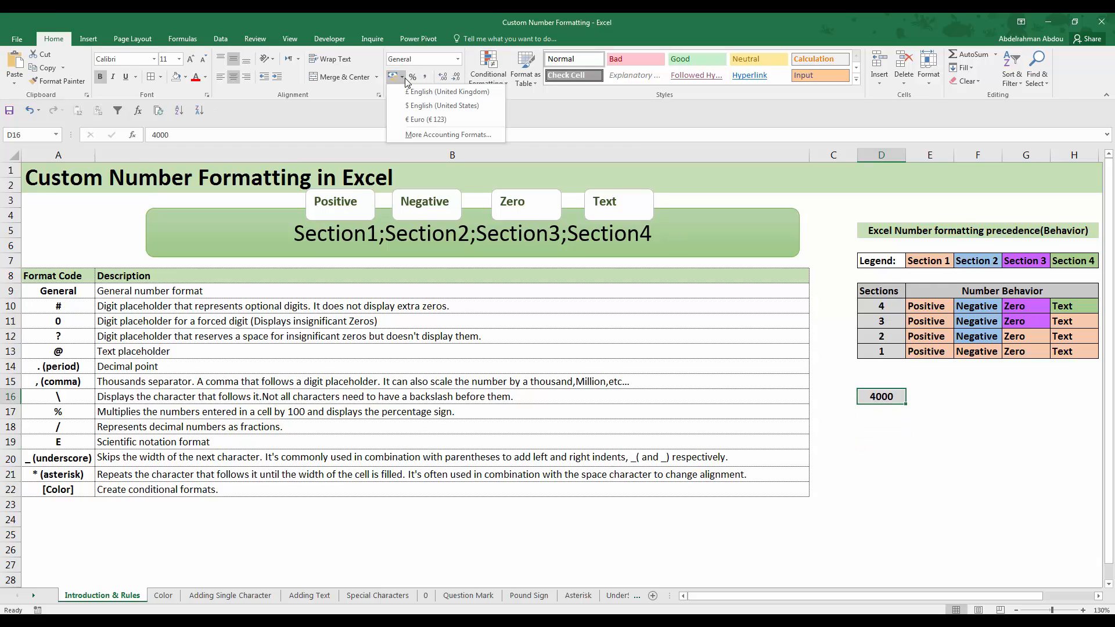
left_click(435, 123)
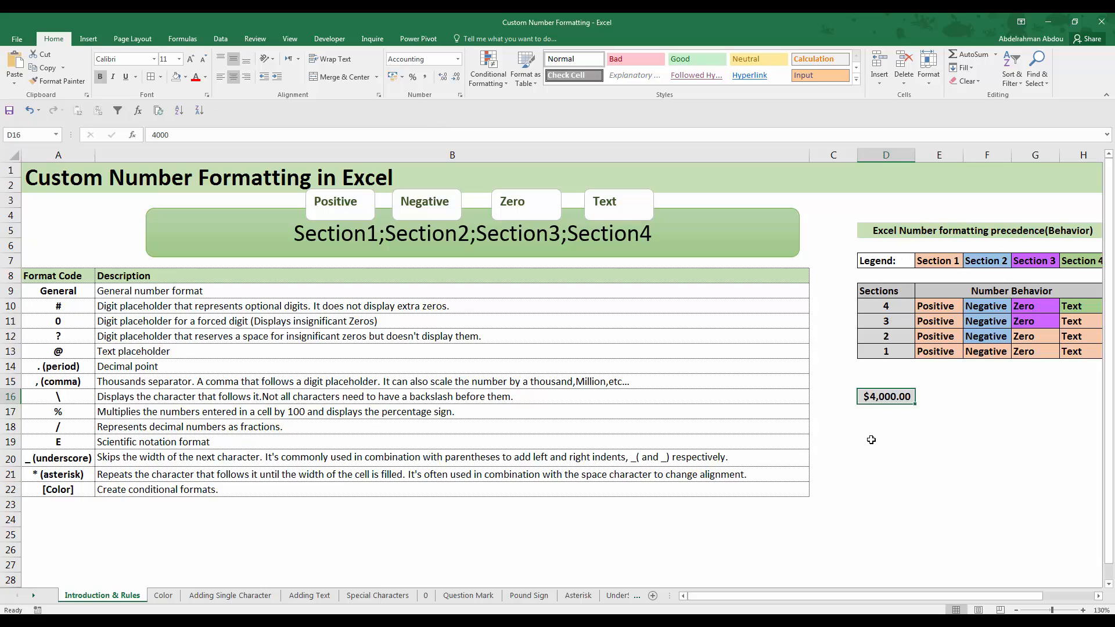
left_click(403, 81)
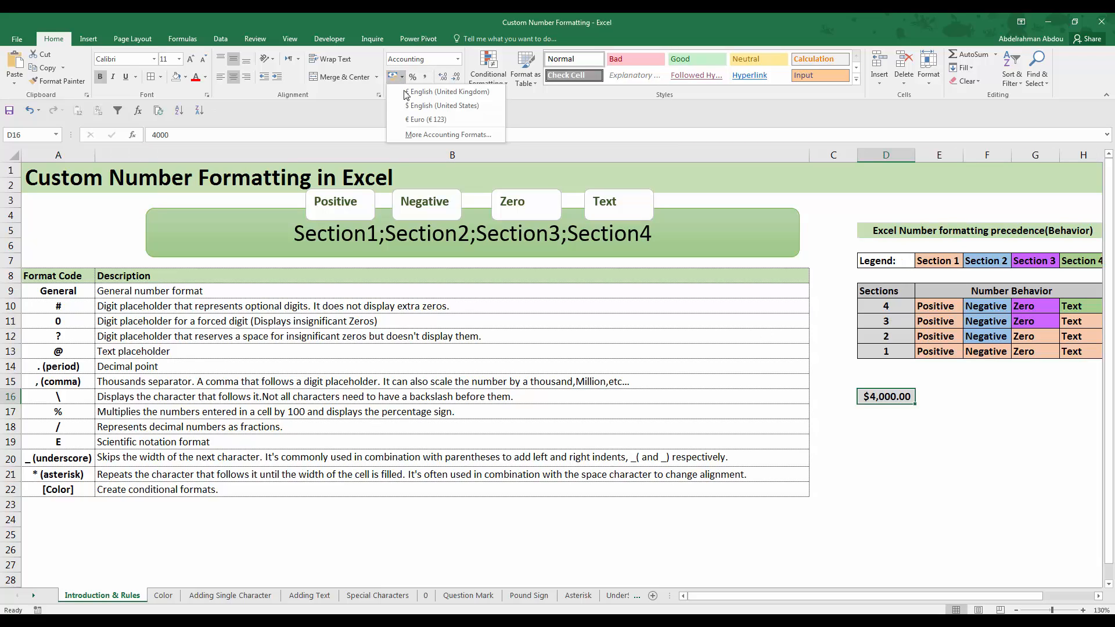
left_click(421, 100)
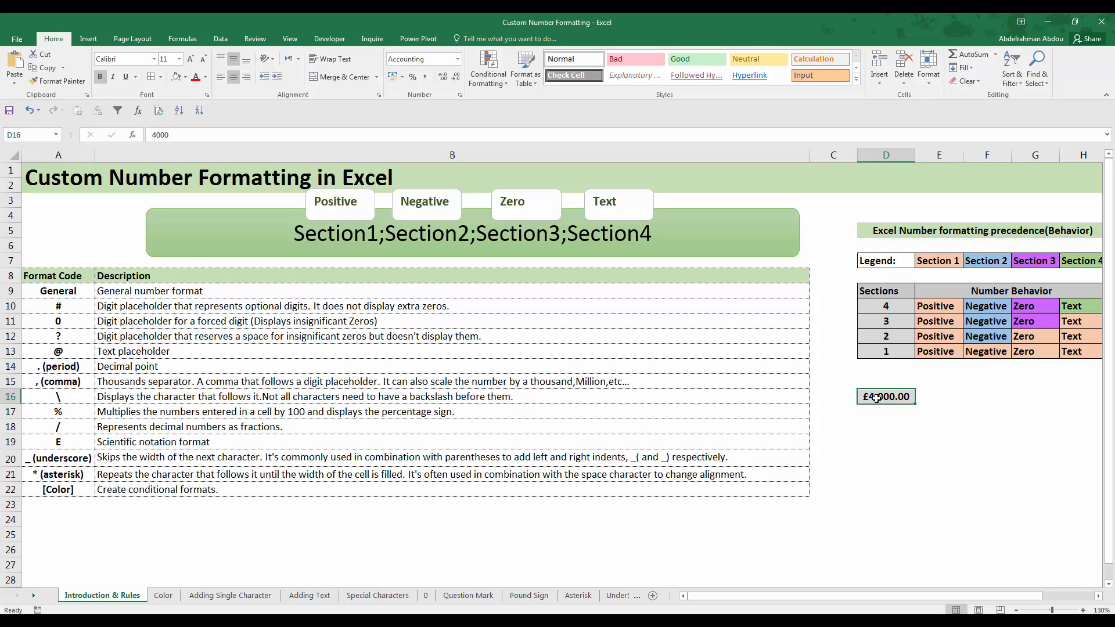
Open the Custom number format settings for cell D16 and examine its format code, keeping the cell in view
right_click(877, 399)
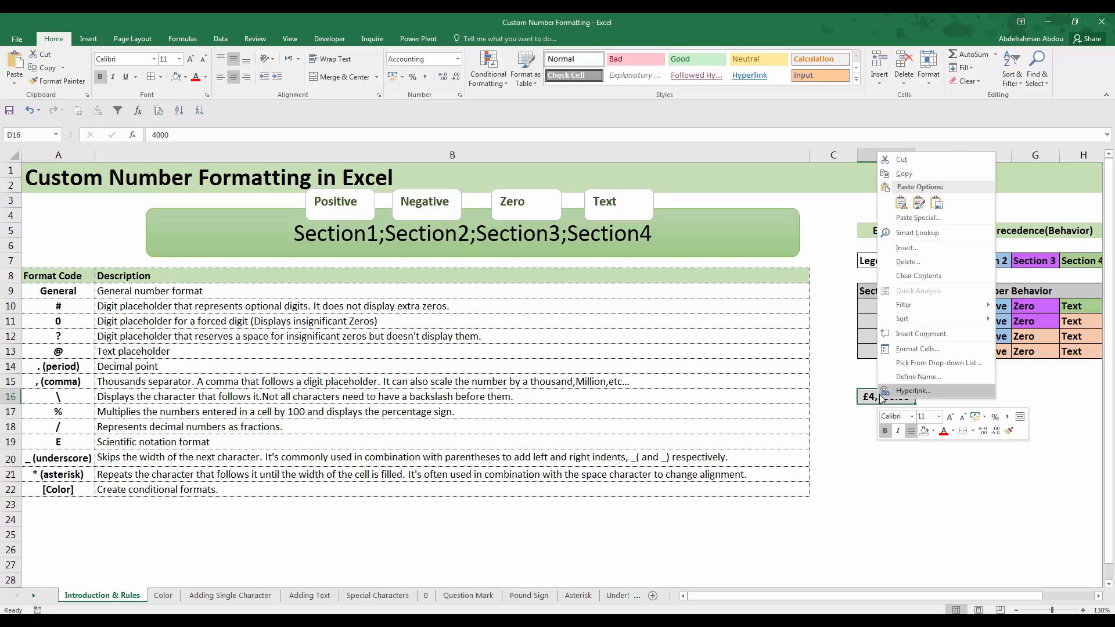
left_click(917, 349)
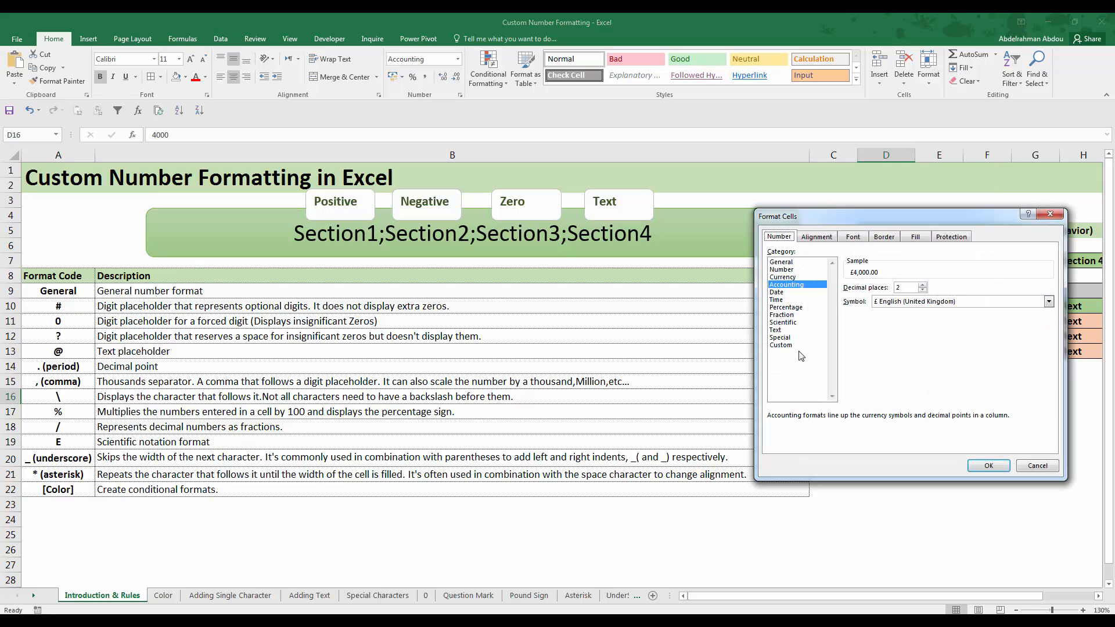
left_click(801, 347)
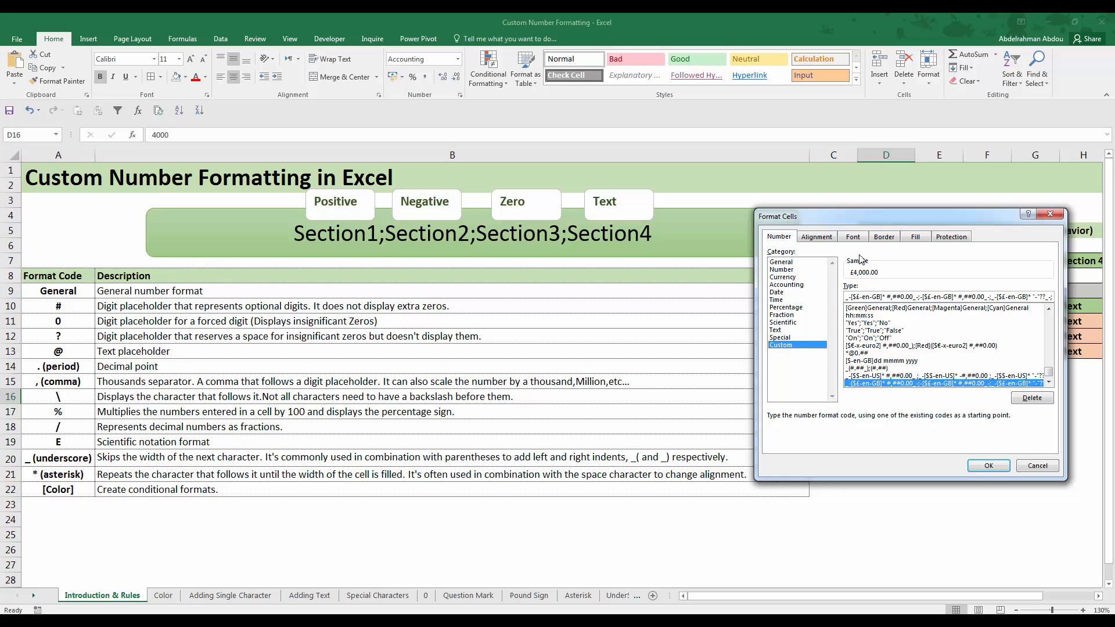
left_click_drag(867, 219, 459, 233)
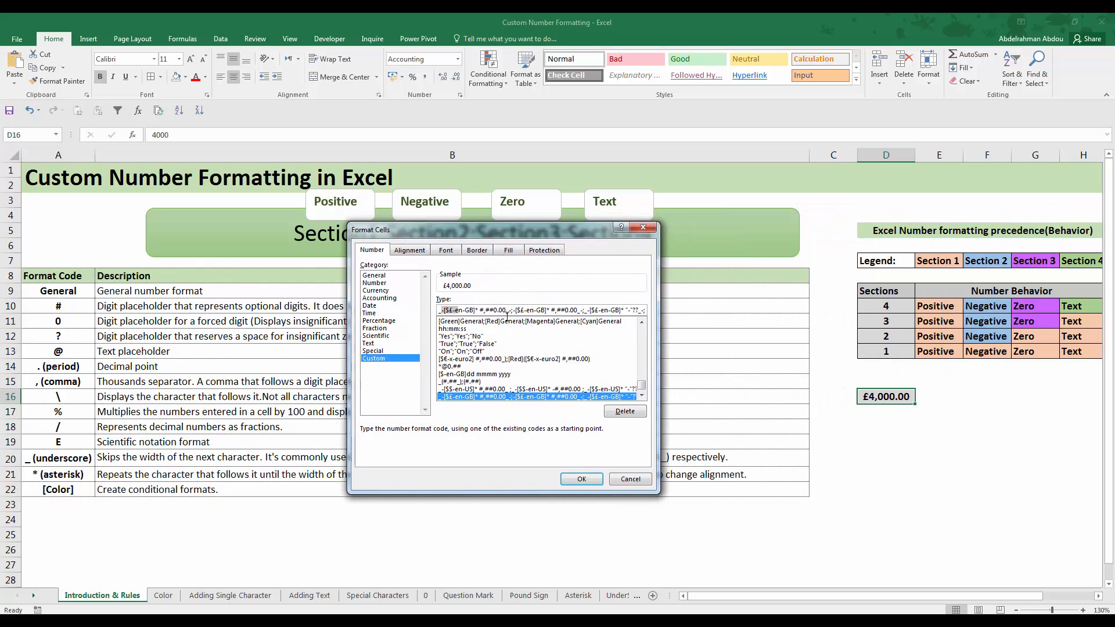
key("End")
Clear the format code and browse the list of existing custom codes, closing the cell format settings without applying anything
key("BackSpace")
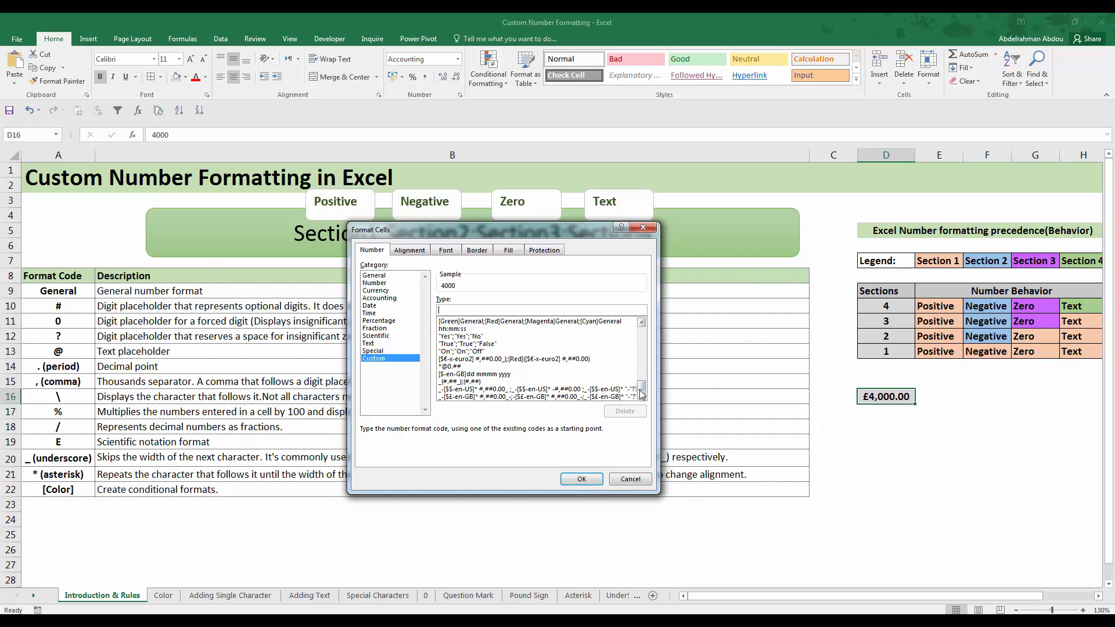
scroll(643, 390, "up", 1)
scroll(643, 391, "up", 1)
scroll(476, 347, "up", 1)
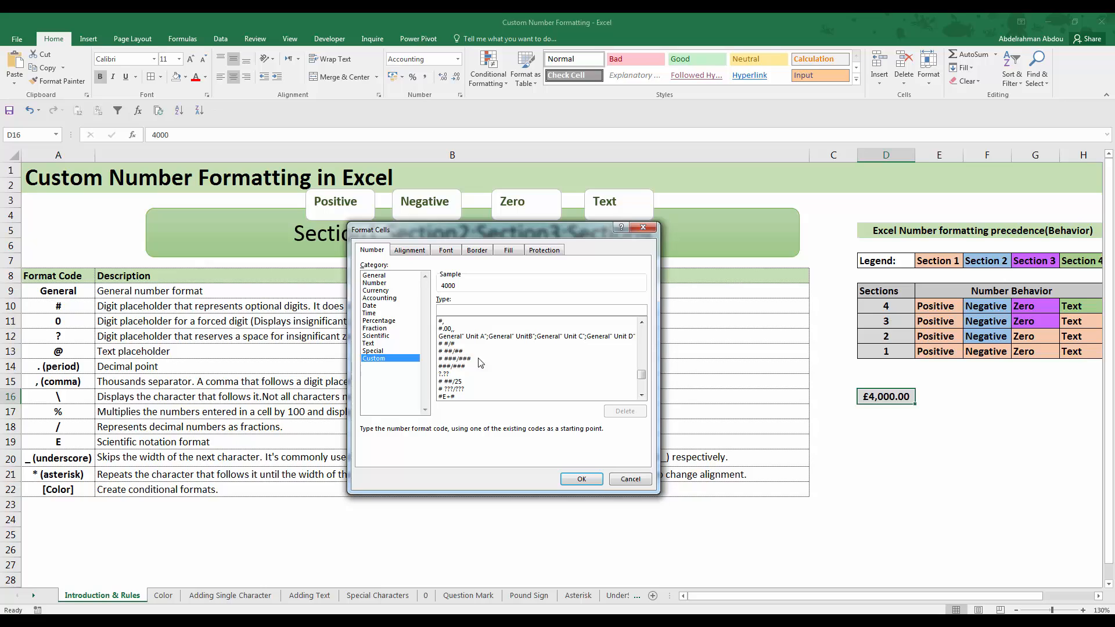
scroll(470, 365, "down", 1)
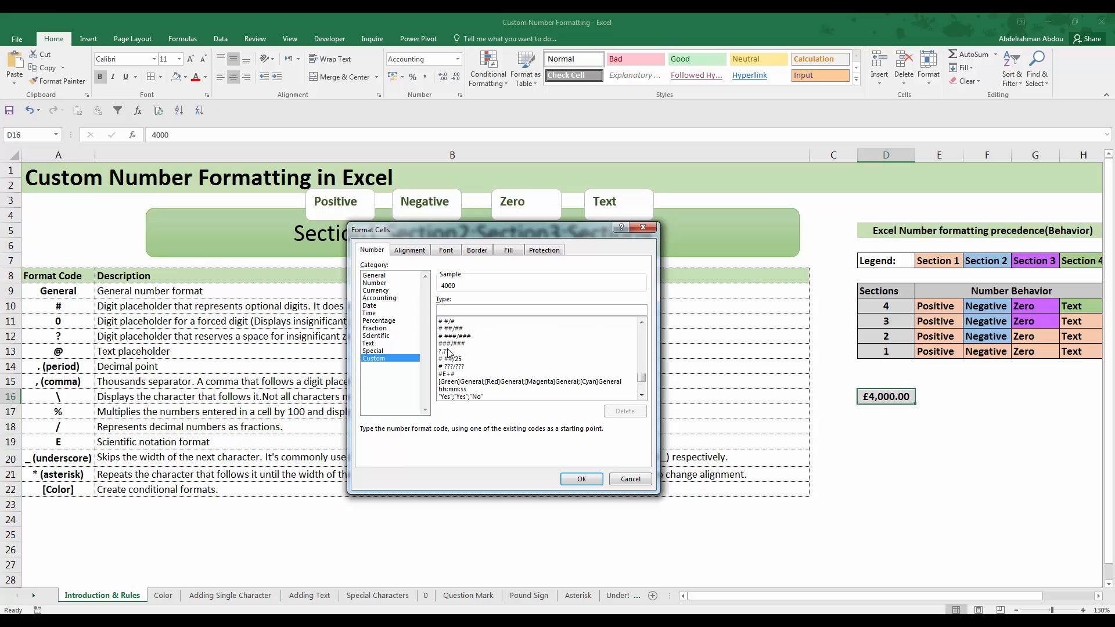
scroll(473, 365, "down", 1)
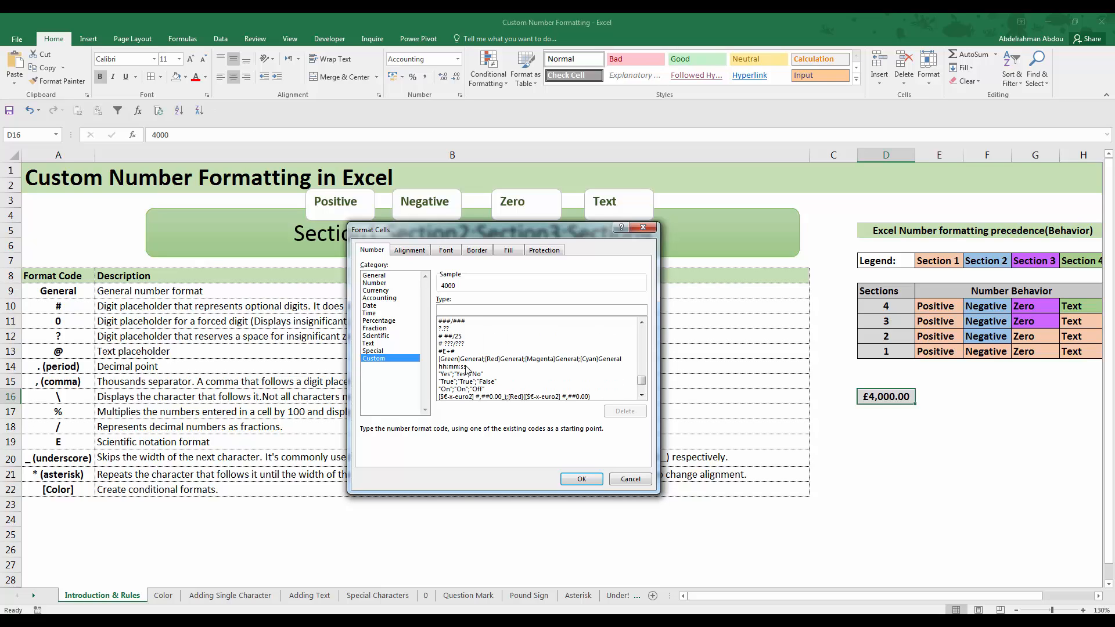
scroll(488, 364, "up", 6)
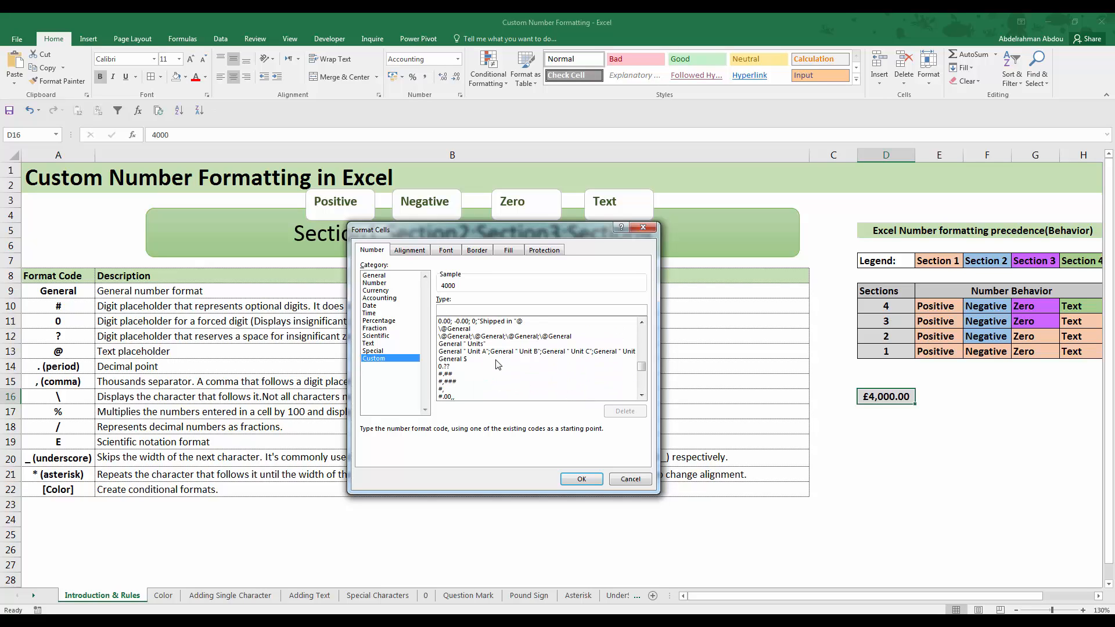
scroll(497, 365, "down", 4)
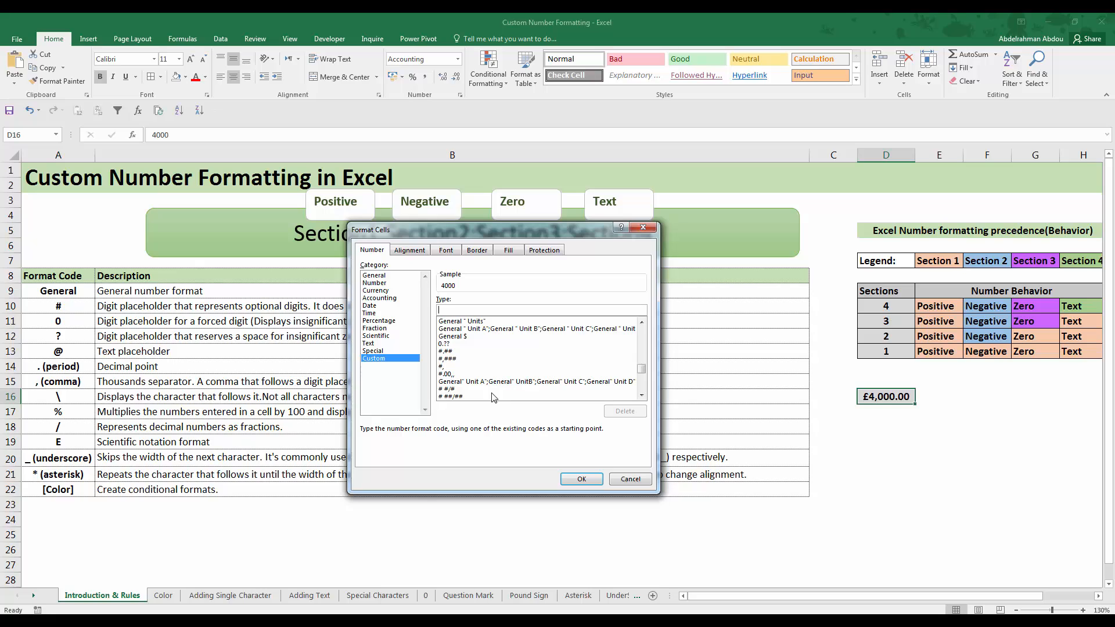
left_click(633, 481)
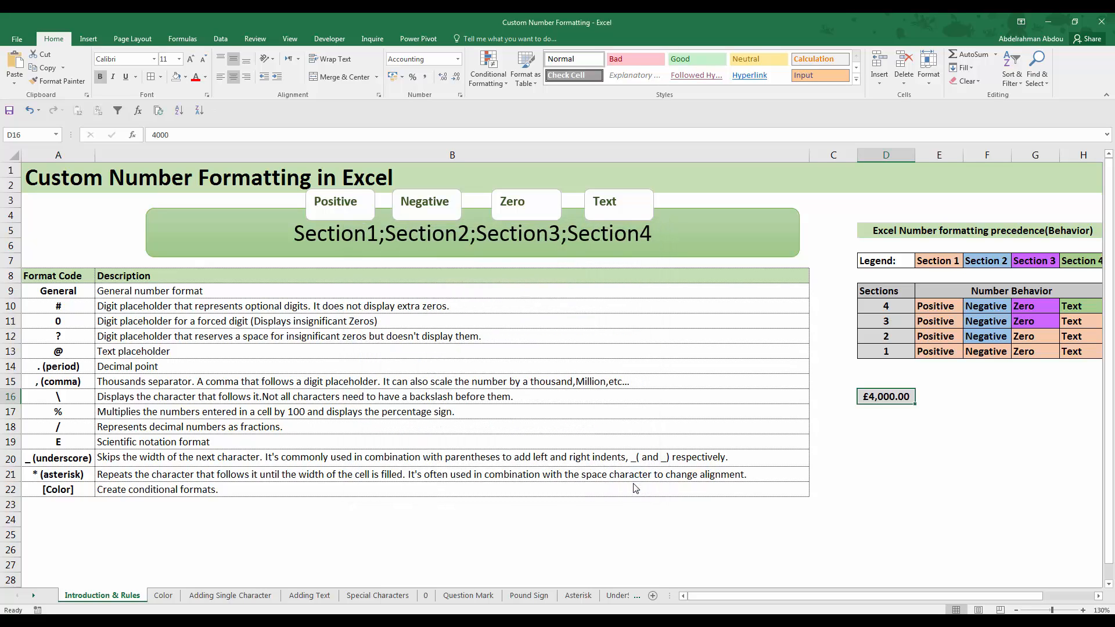
left_click(885, 398)
scroll(844, 406, "down", 1)
scroll(842, 395, "up", 1)
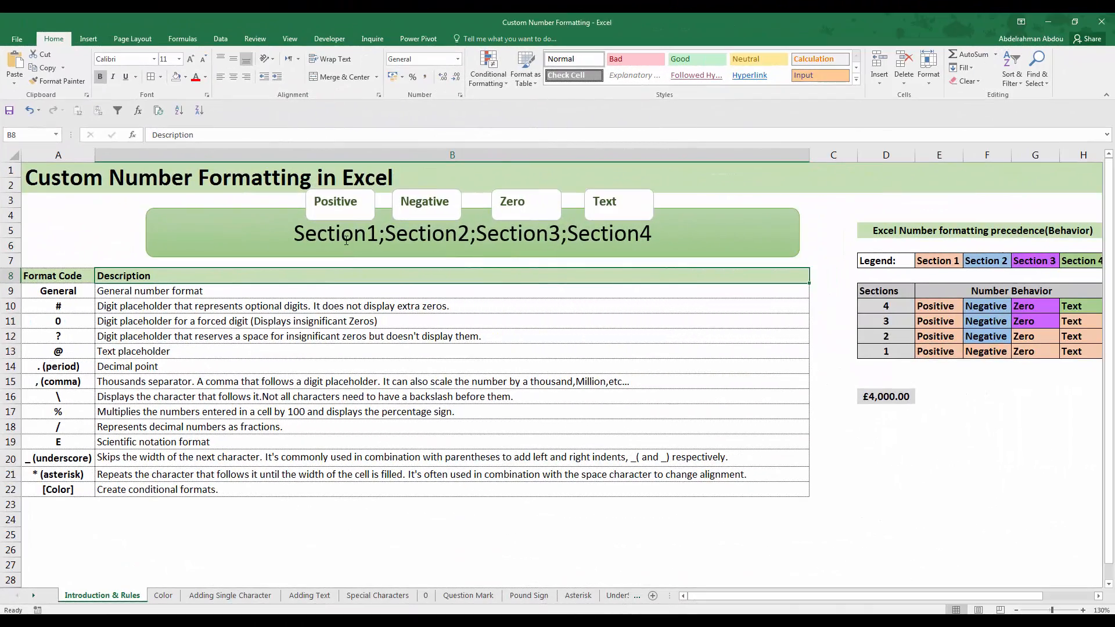
Examine the four-section format syntax in the green banner, matching each section to its Positive, Negative, Zero or Text label
left_click(296, 234)
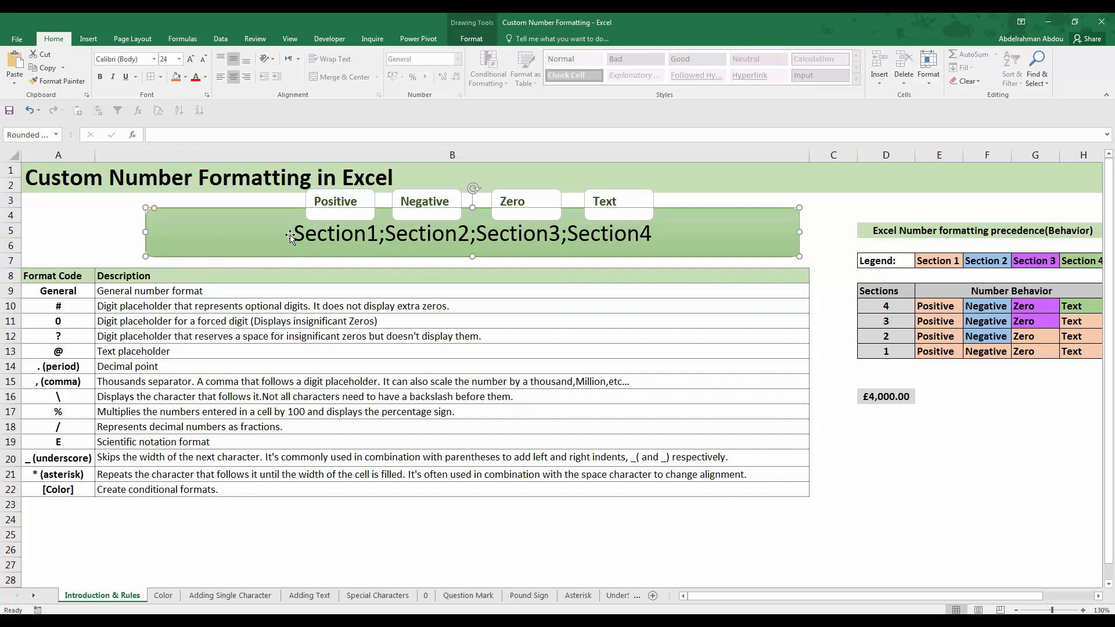
left_click_drag(295, 234, 378, 234)
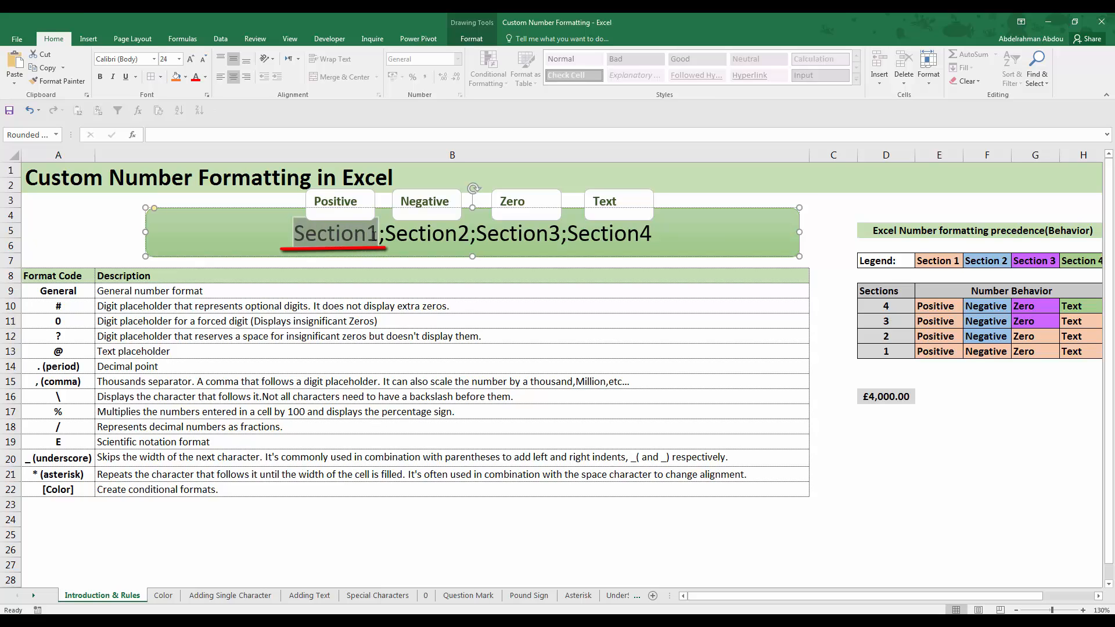
left_click(358, 215)
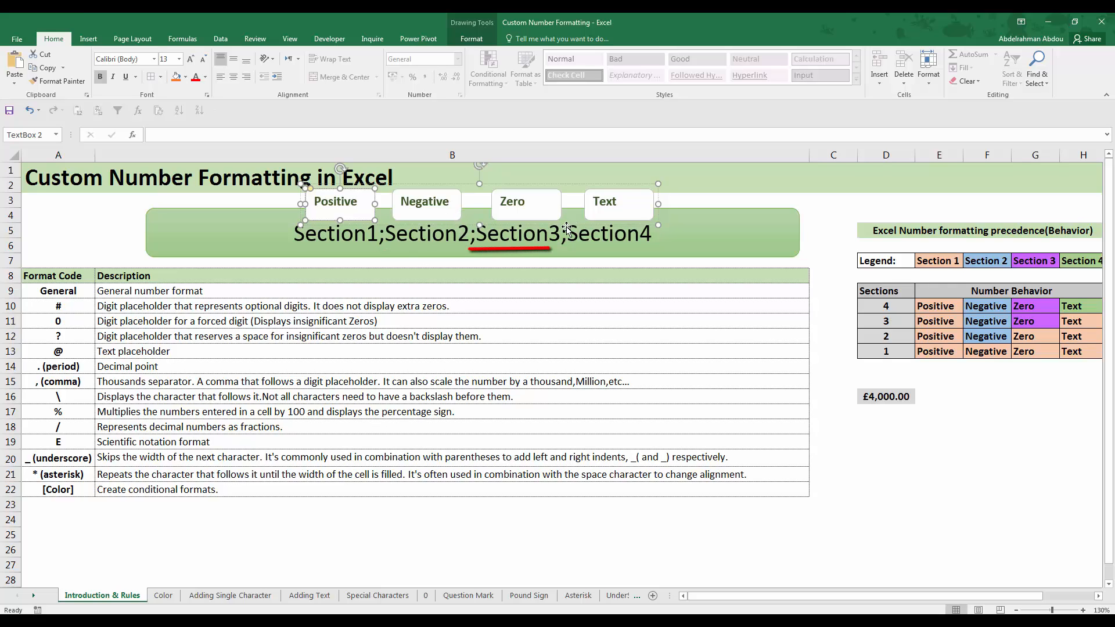
left_click(553, 247)
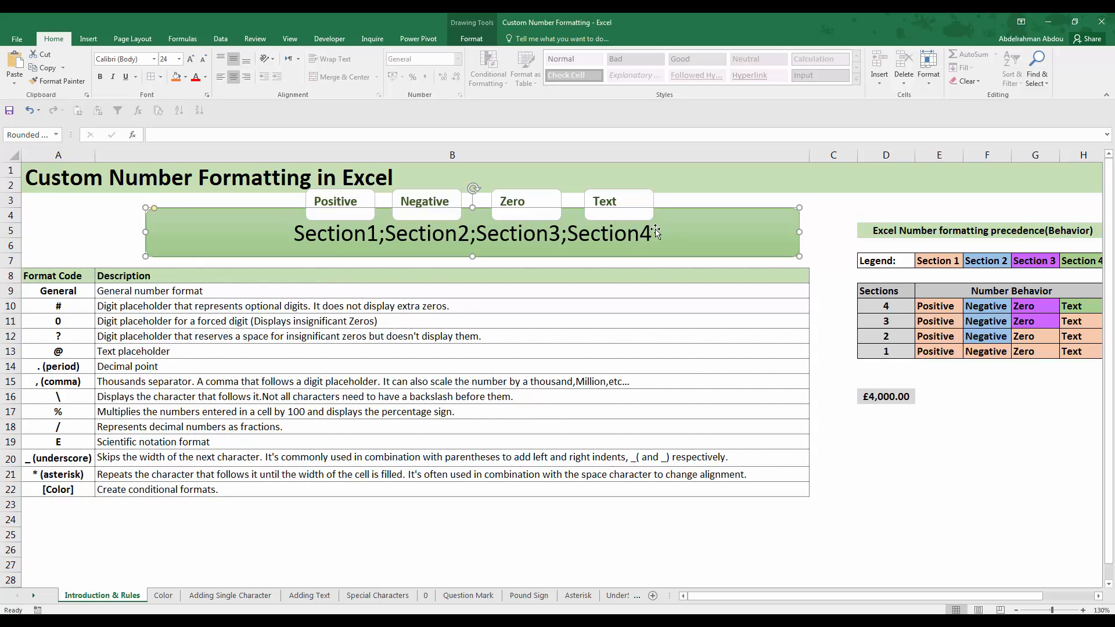
triple_click(462, 230)
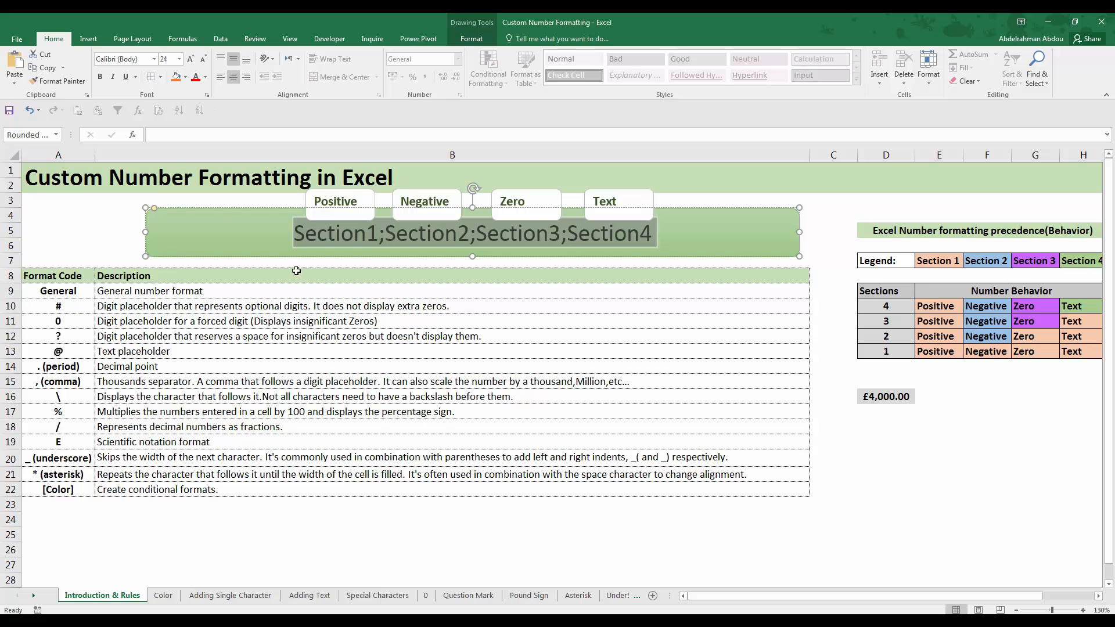
left_click(399, 254)
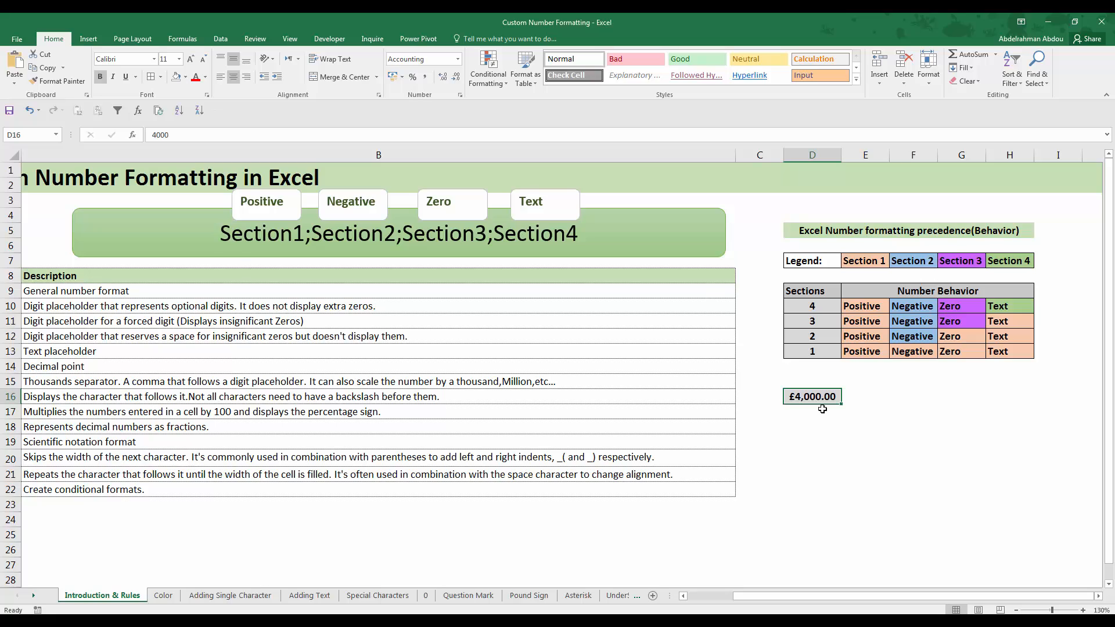
Examine the number formatting precedence table and its legend, focusing on the row for a single defined section
left_click(828, 351)
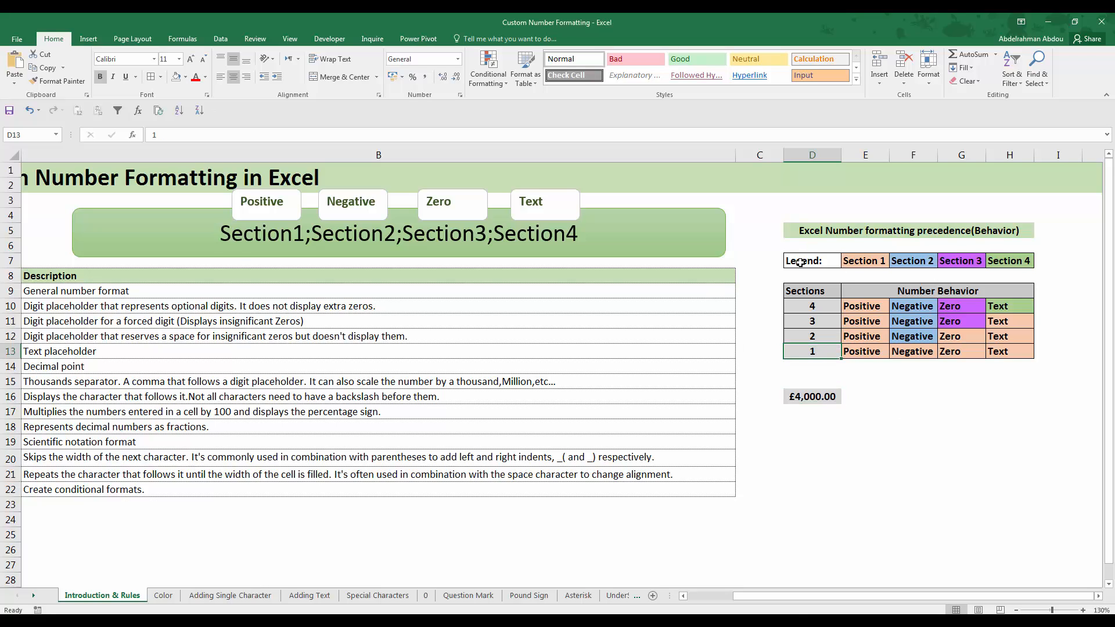
left_click_drag(804, 260, 981, 352)
left_click(970, 396)
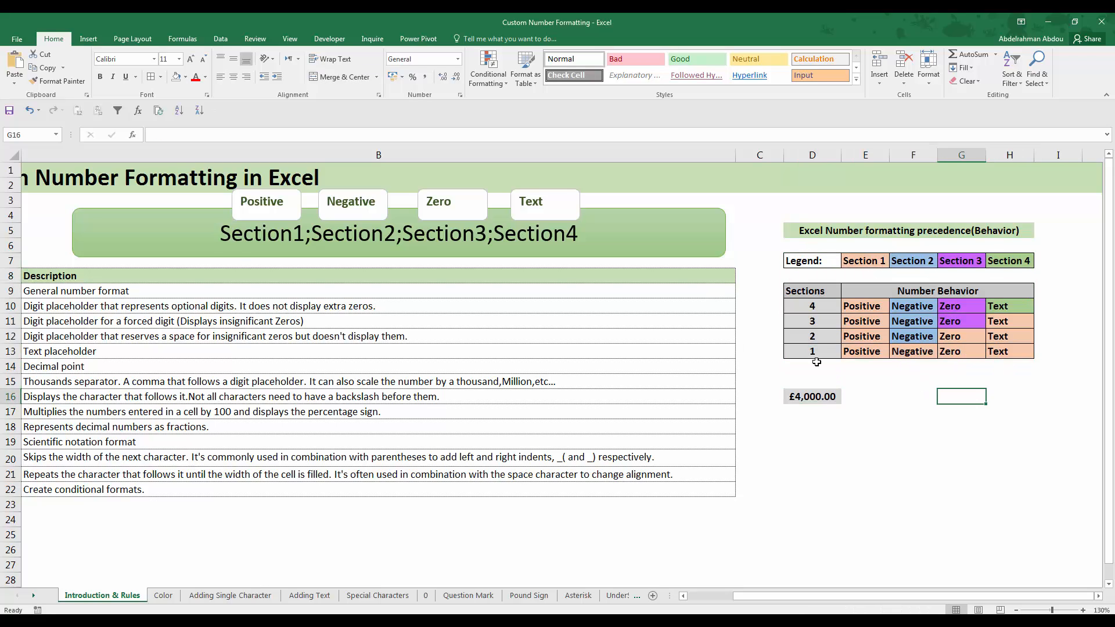
left_click(824, 353)
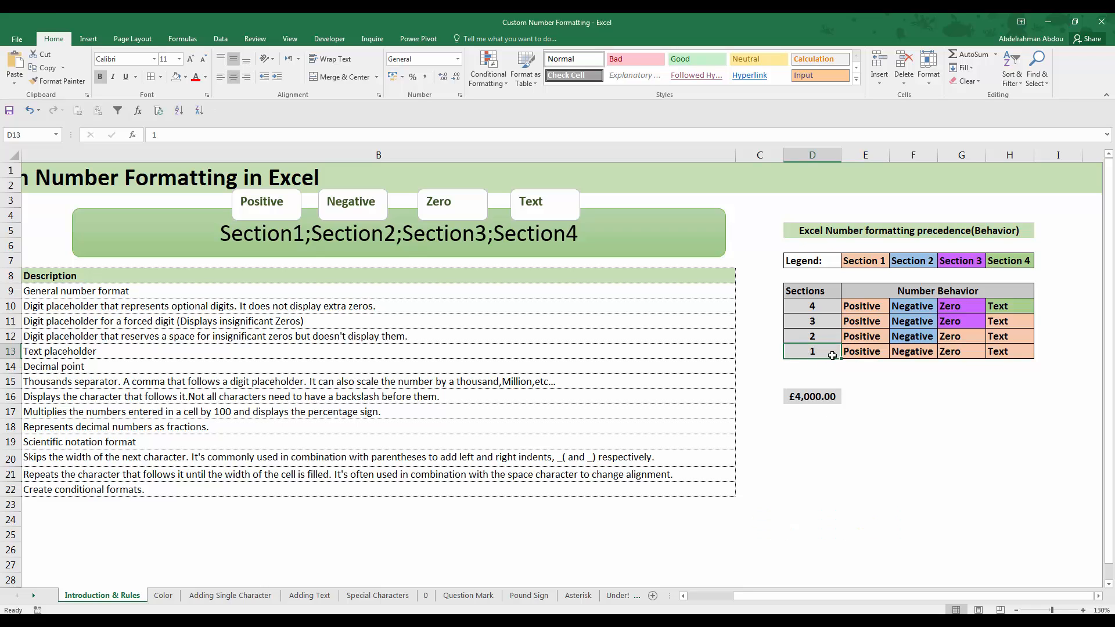
left_click_drag(855, 354, 999, 353)
left_click(953, 394)
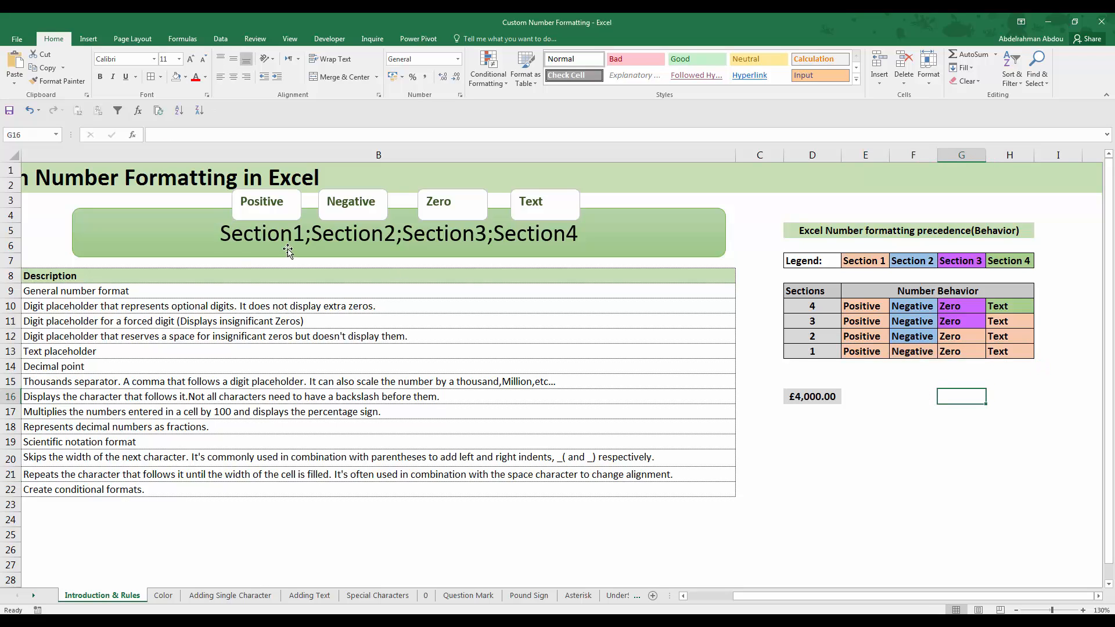
Compare Section1 in the green banner with the precedence table's single-section row, checking its Positive, Negative, Zero and Text cells
left_click_drag(307, 234, 213, 236)
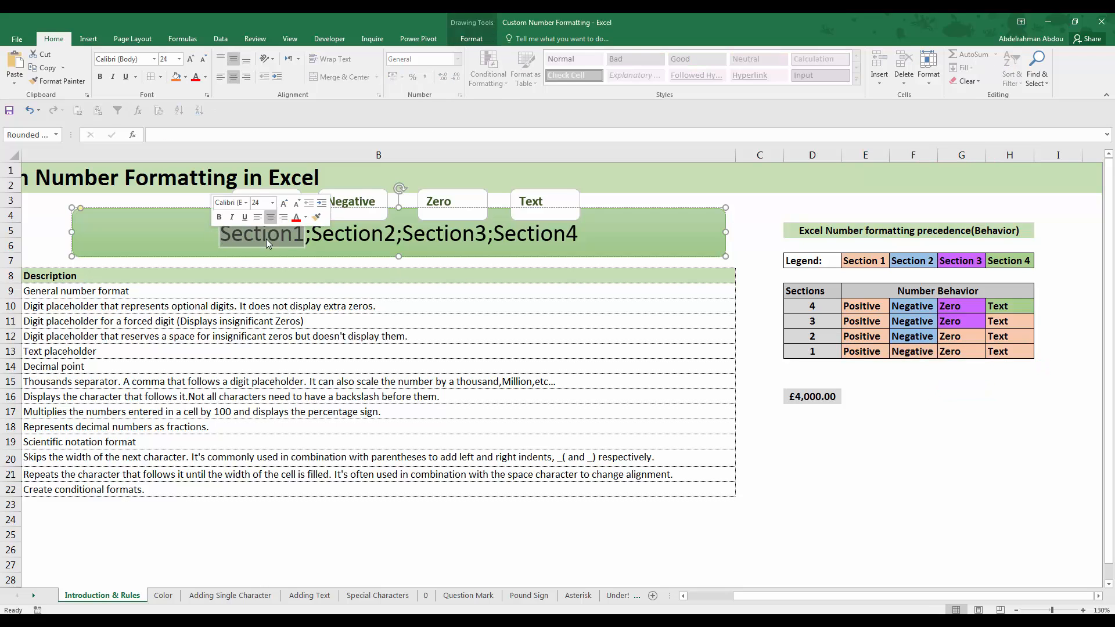
left_click(880, 355)
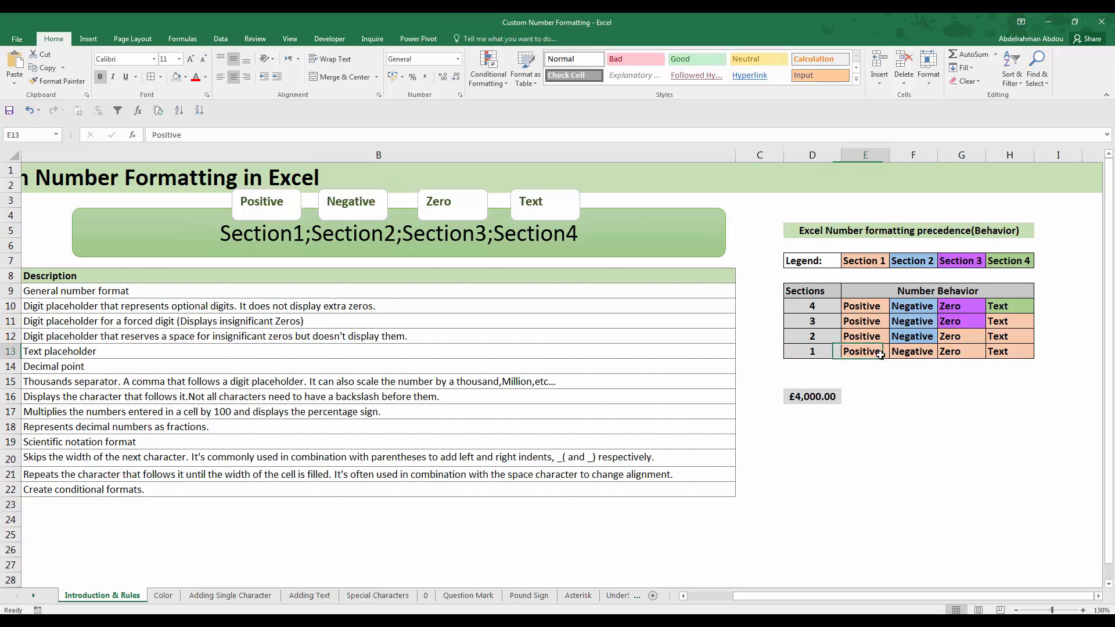
left_click(909, 354)
left_click(955, 352)
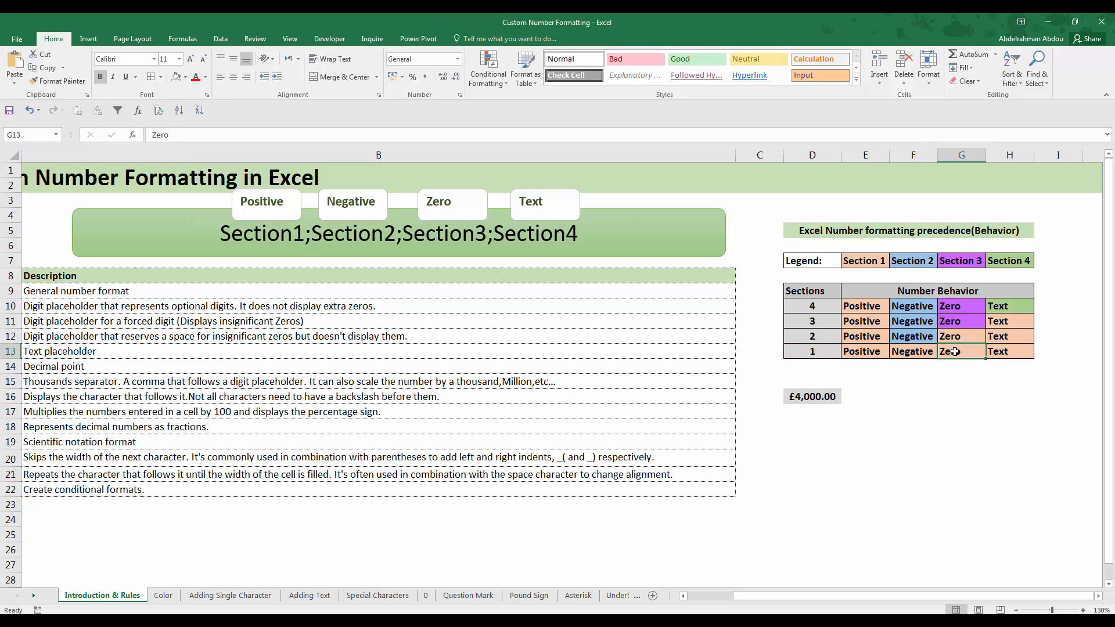
left_click(1004, 351)
left_click(935, 383)
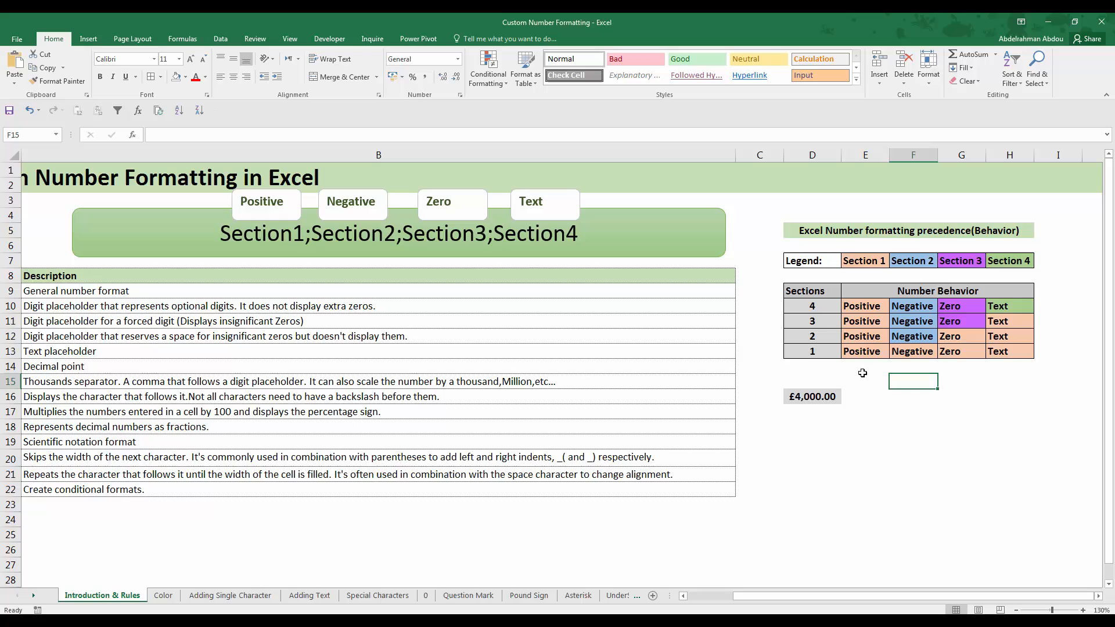
Examine the two-section row of the precedence table, matching Section1 in the banner and the Negative cell to the data types they govern
left_click(818, 340)
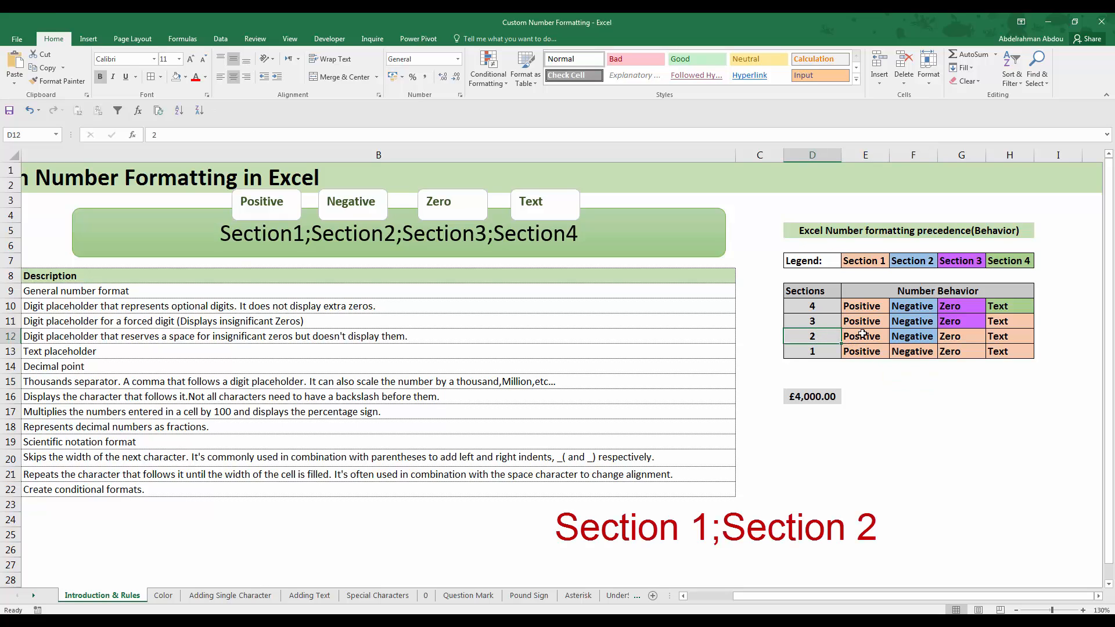
left_click(872, 370)
left_click(825, 351)
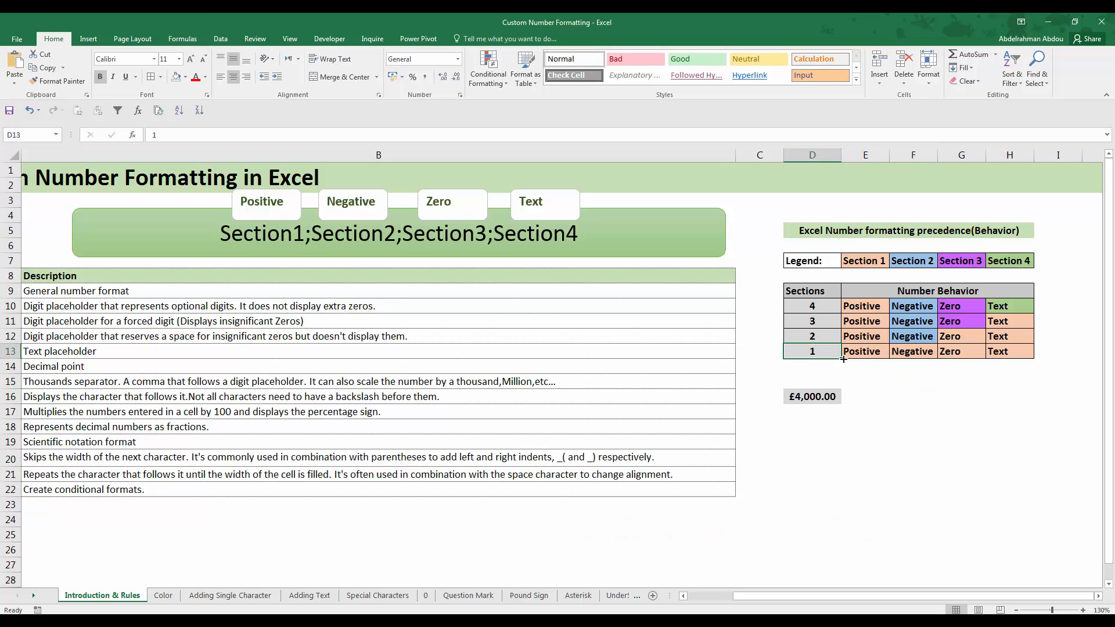
left_click(298, 228)
left_click_drag(303, 232, 220, 232)
left_click(863, 336)
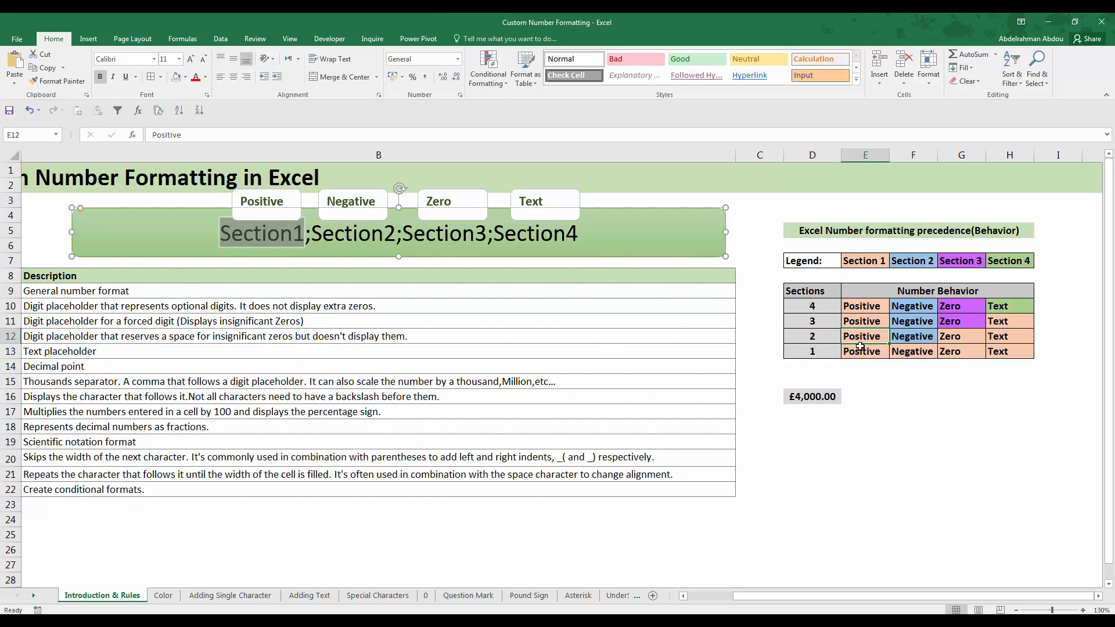
left_click(969, 343)
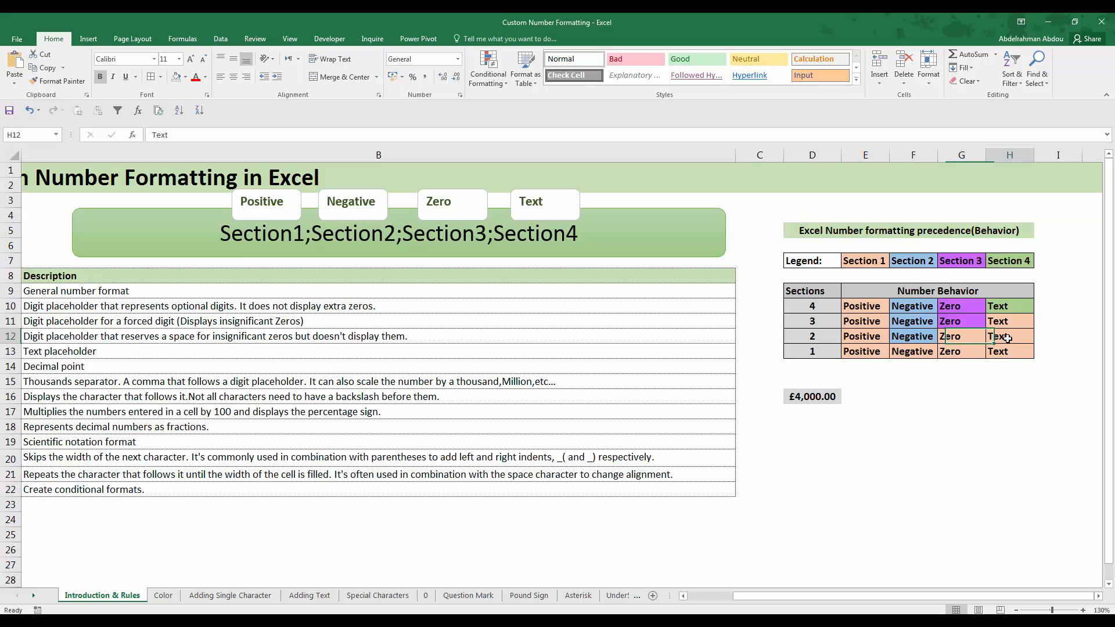
left_click(909, 335)
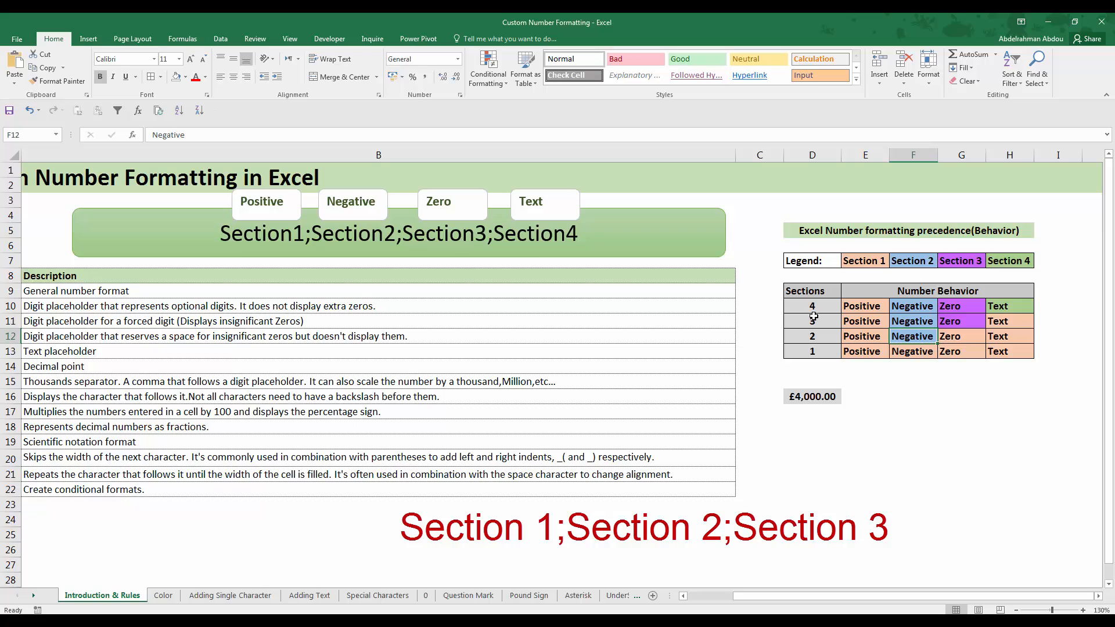
Examine the three-section and four-section rows of the precedence table, reading them together with the color legend in D7:H13
left_click(880, 324)
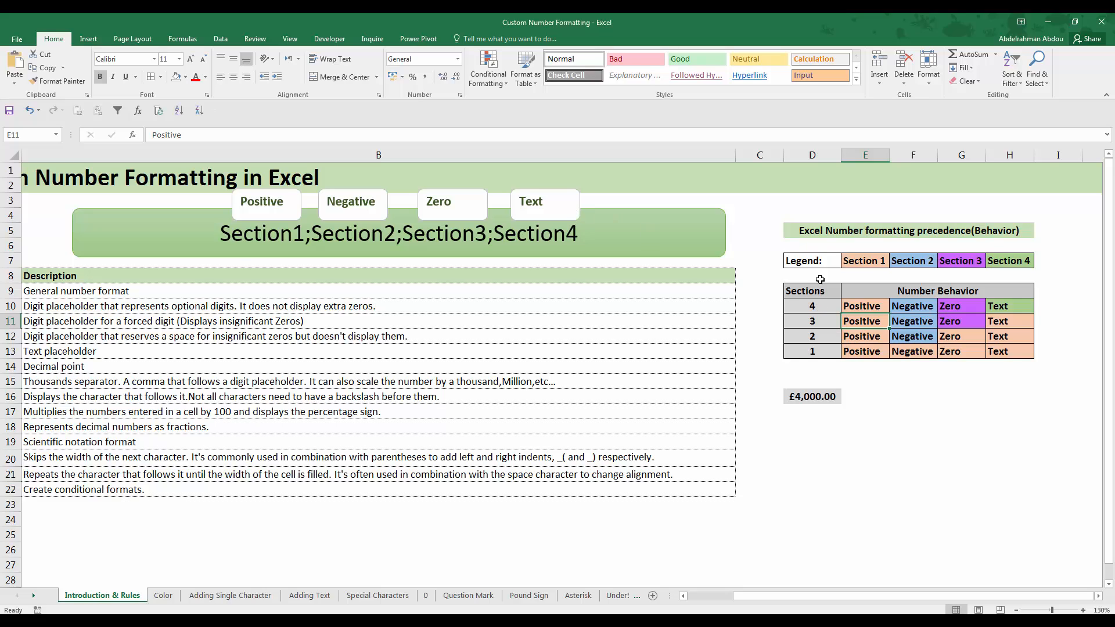
left_click_drag(811, 287, 1010, 322)
left_click_drag(808, 259, 980, 351)
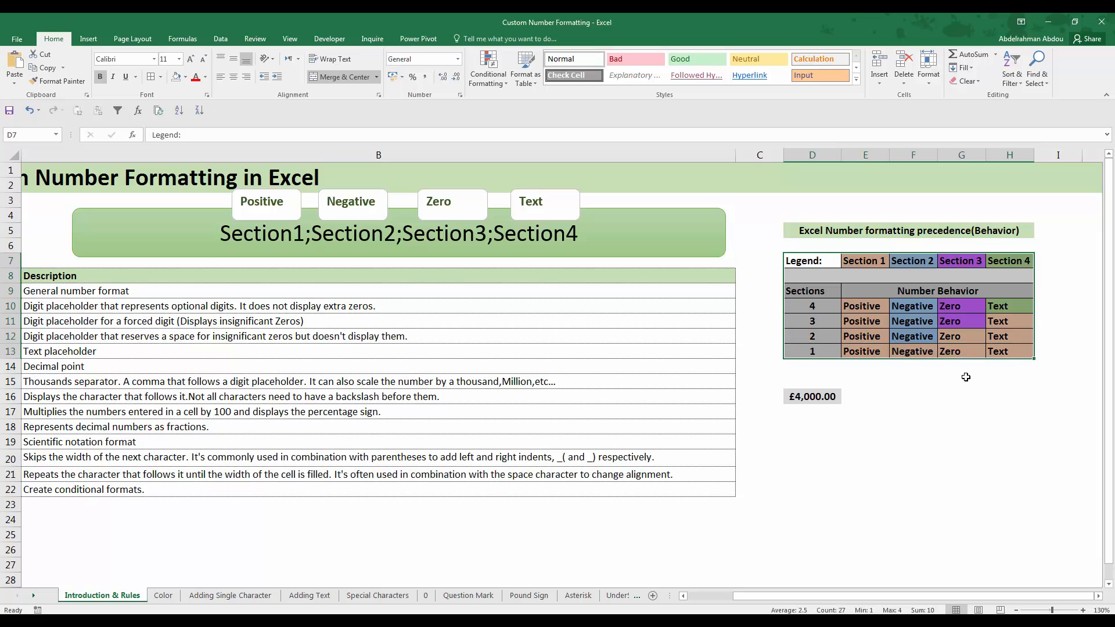
left_click(962, 381)
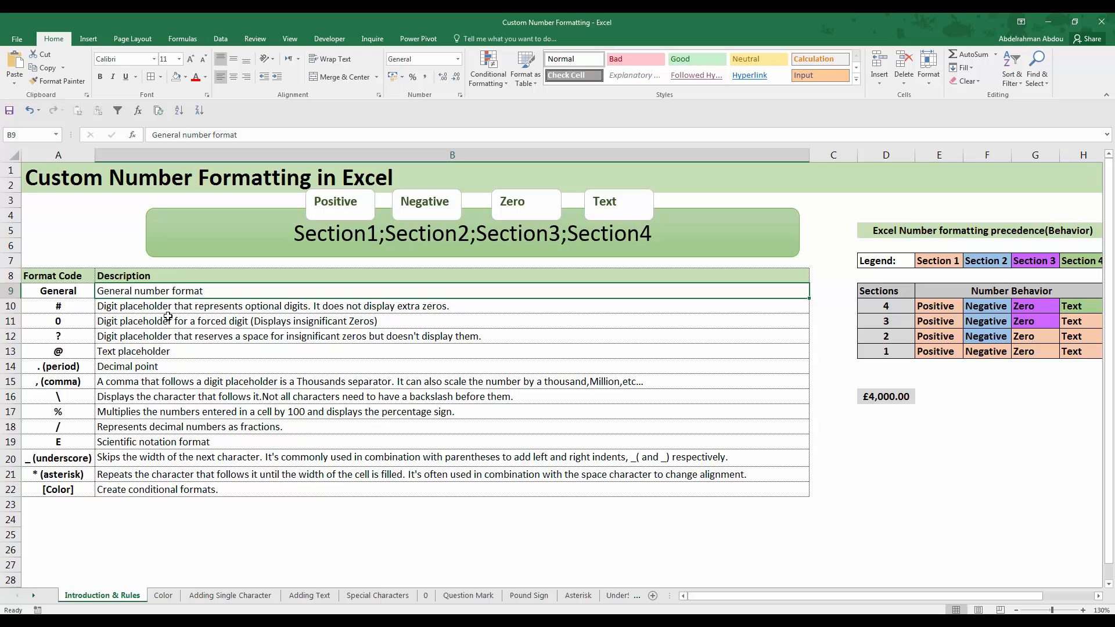
Review the available number formats for the General code in A9 and inspect B9's cell format settings without applying changes
left_click(76, 290)
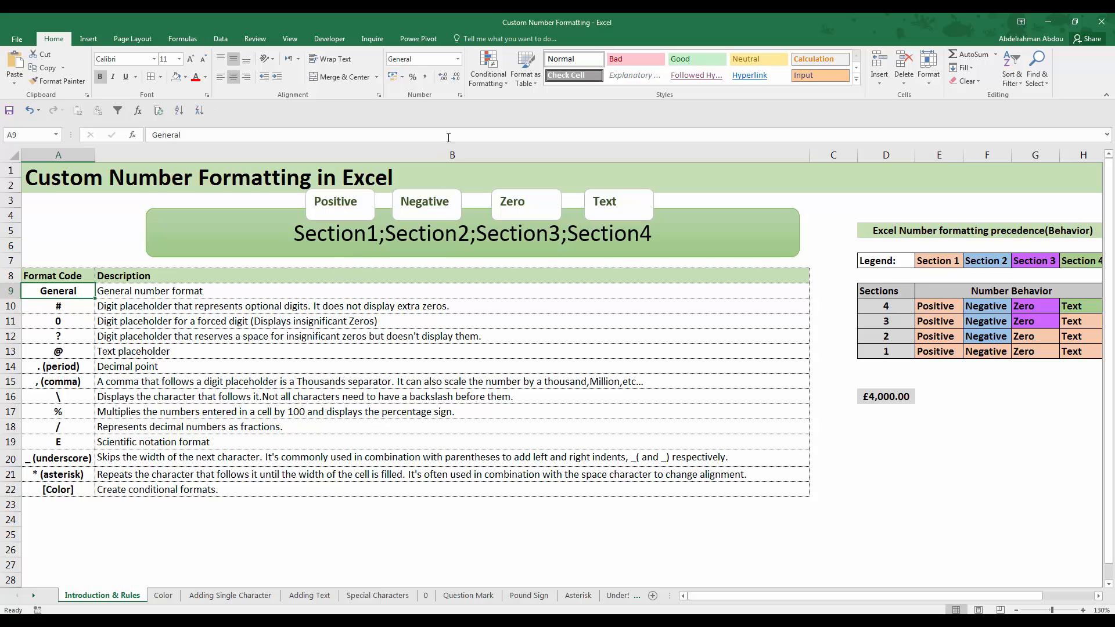
left_click(457, 59)
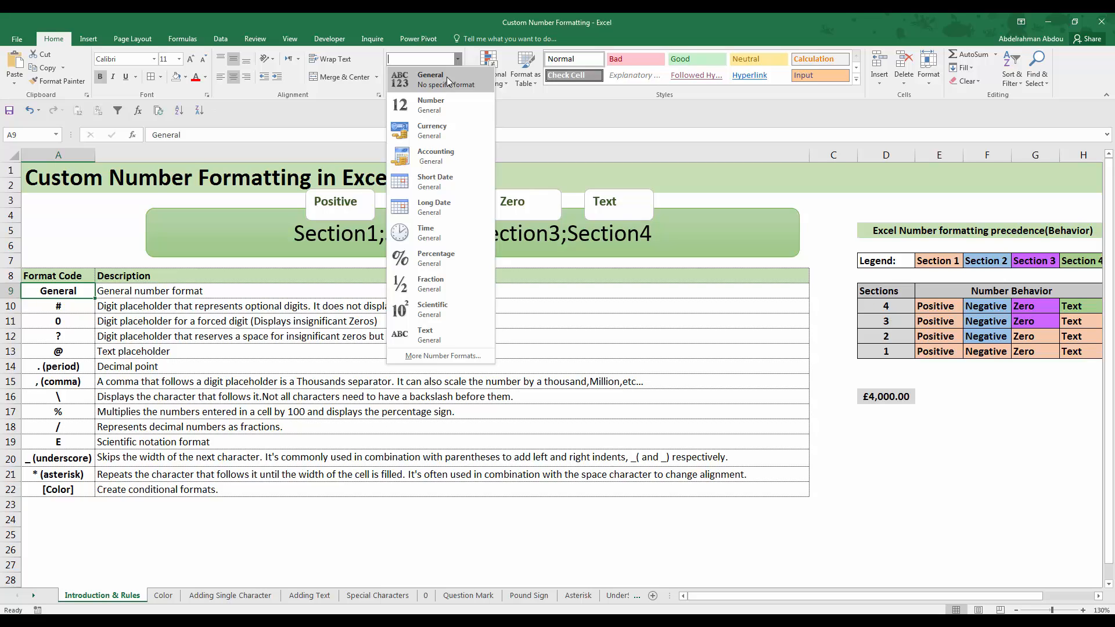
left_click(589, 348)
left_click(271, 289)
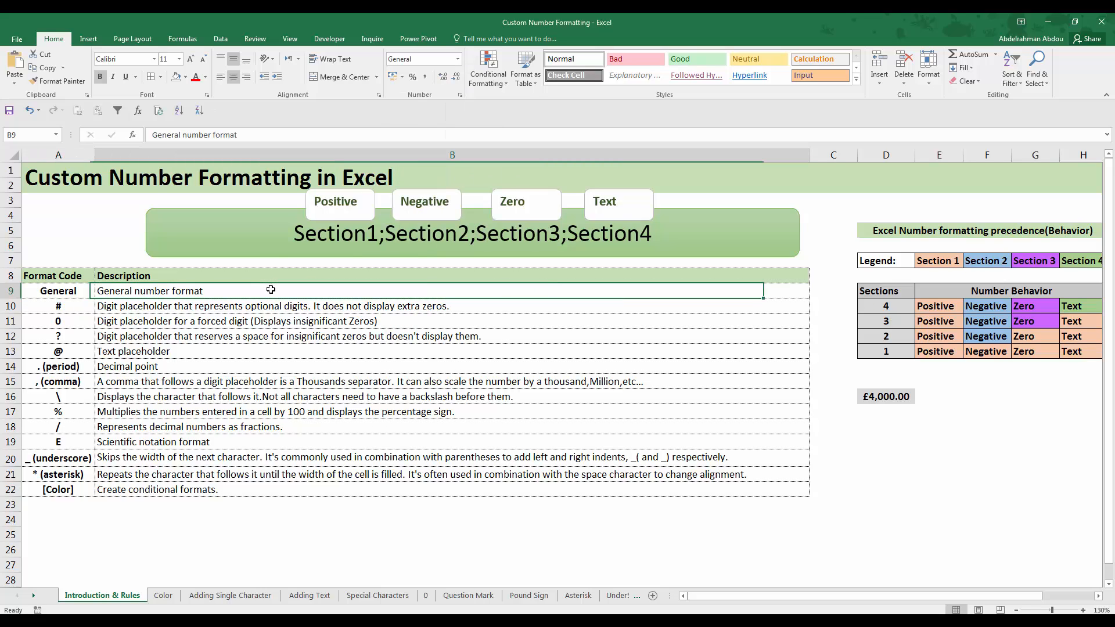
right_click(271, 290)
left_click(334, 479)
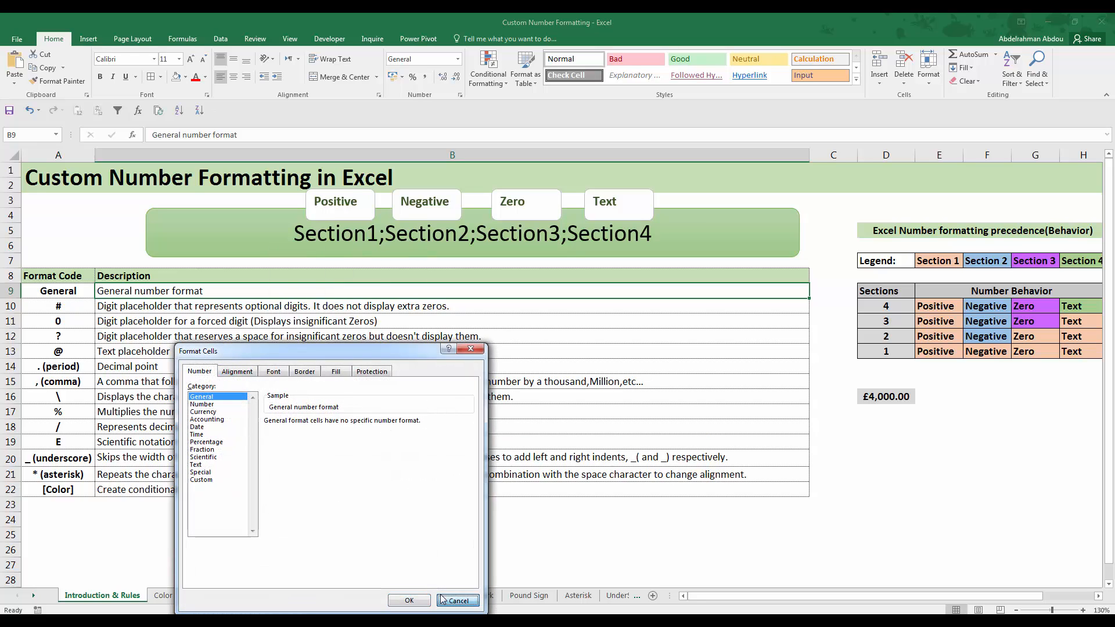
left_click(442, 600)
Read the format code table's descriptions of the digit placeholders #, 0 and ? and the @ text placeholder
left_click(92, 305)
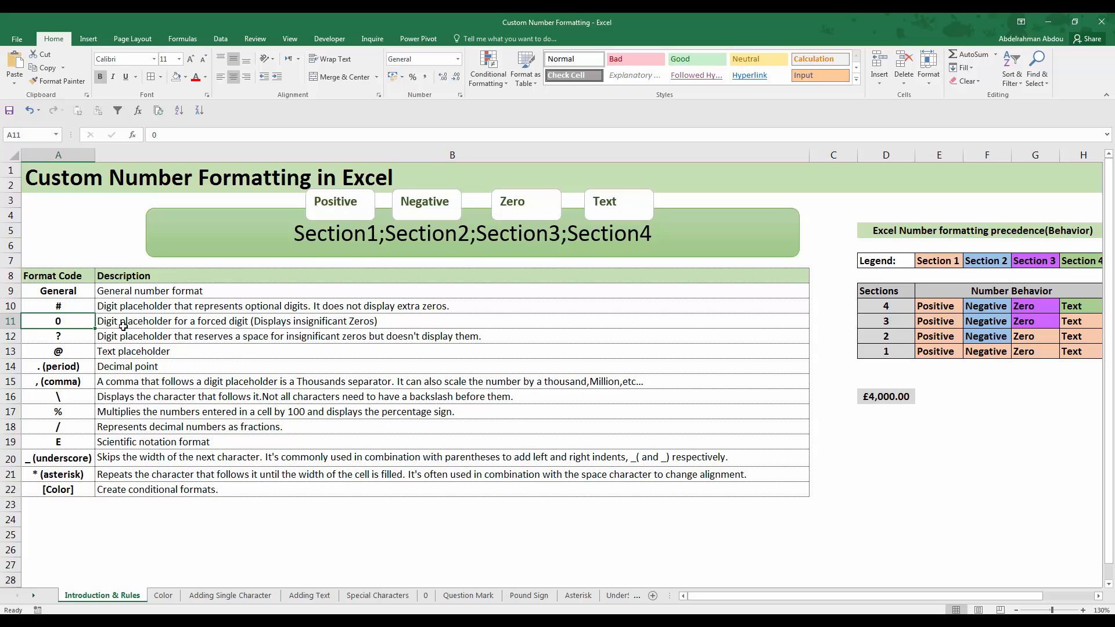
left_click(123, 324)
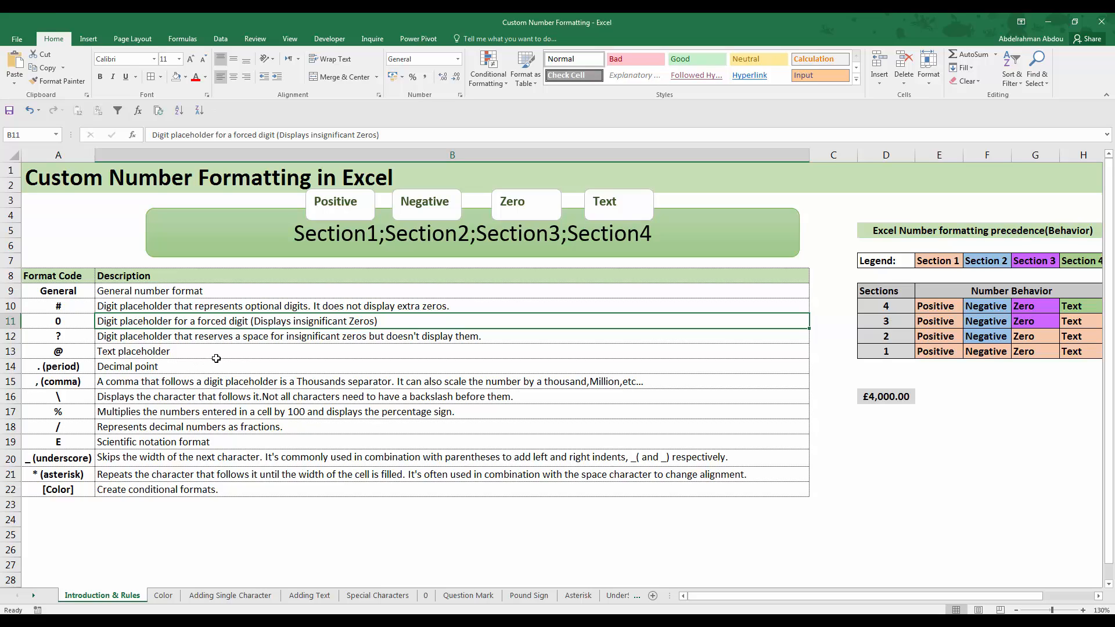
left_click(233, 338)
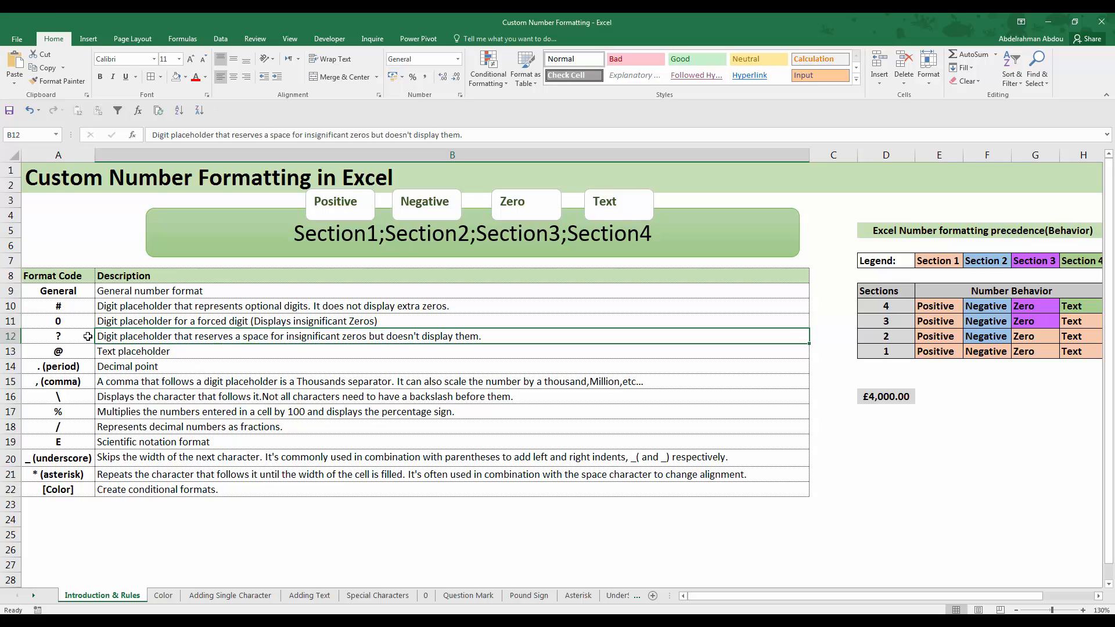
left_click(88, 336)
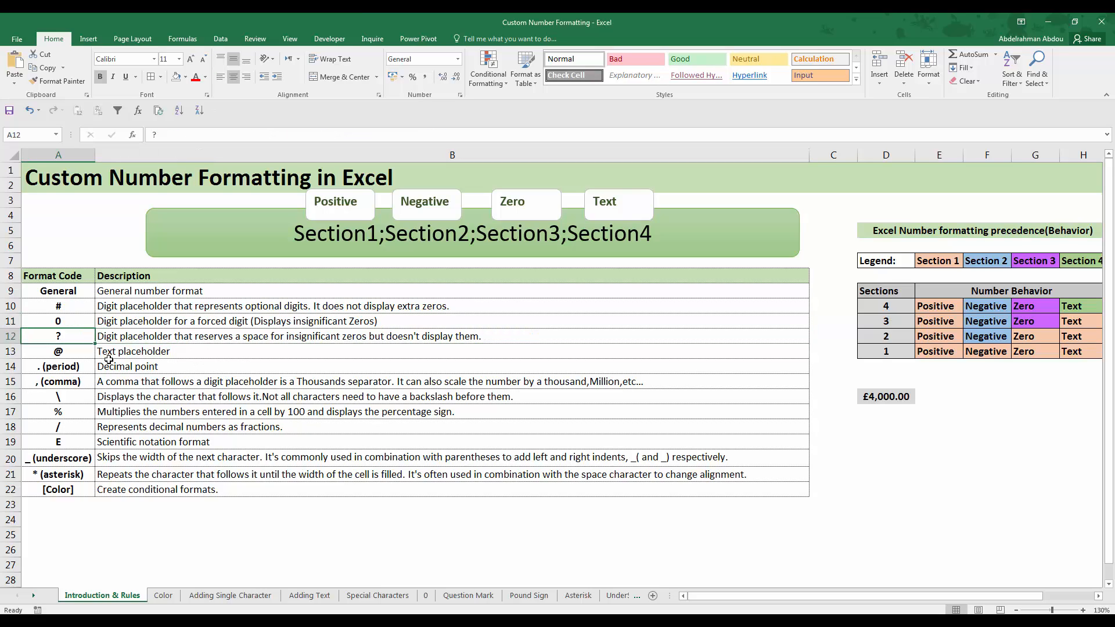
left_click(200, 336)
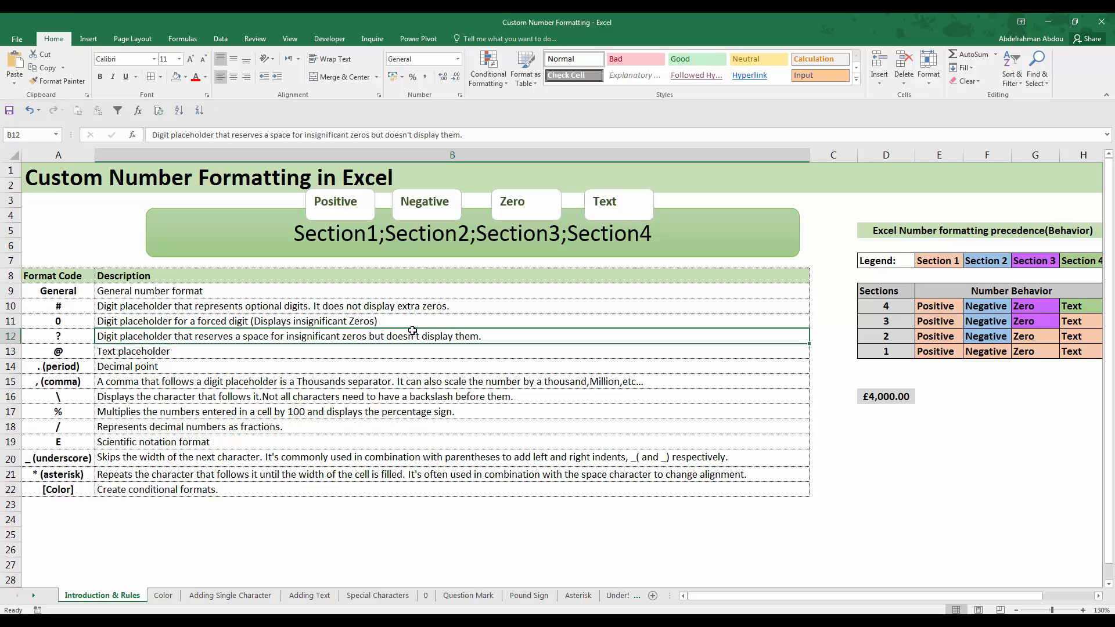
key("Down")
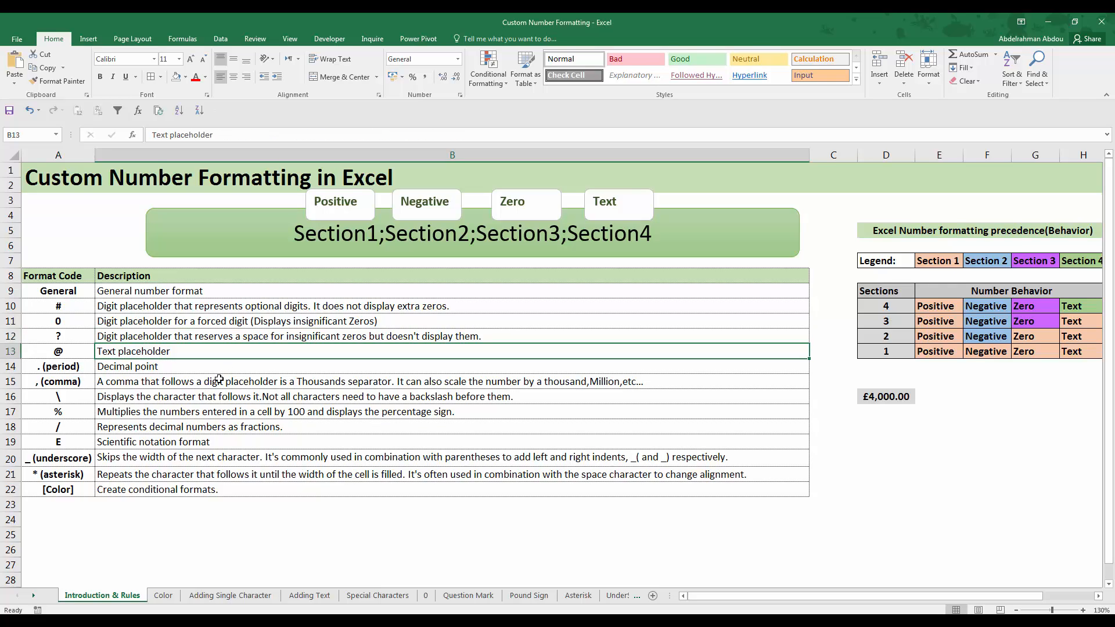
Read the descriptions of the period and comma format codes in rows 14 and 15
left_click(85, 368)
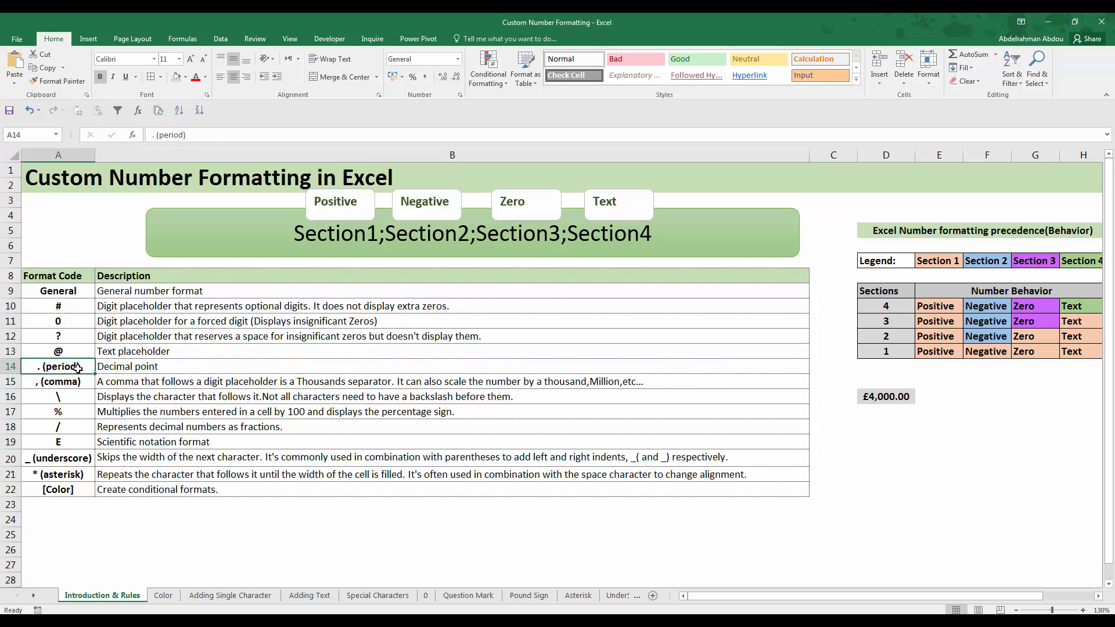
left_click(151, 366)
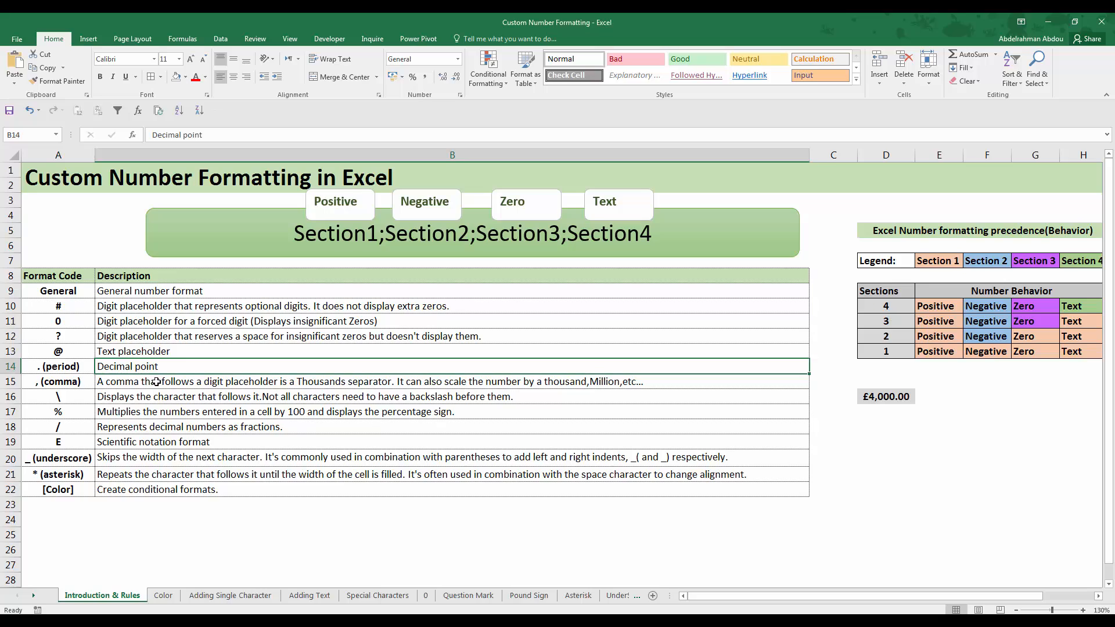
key("Down")
key("Left")
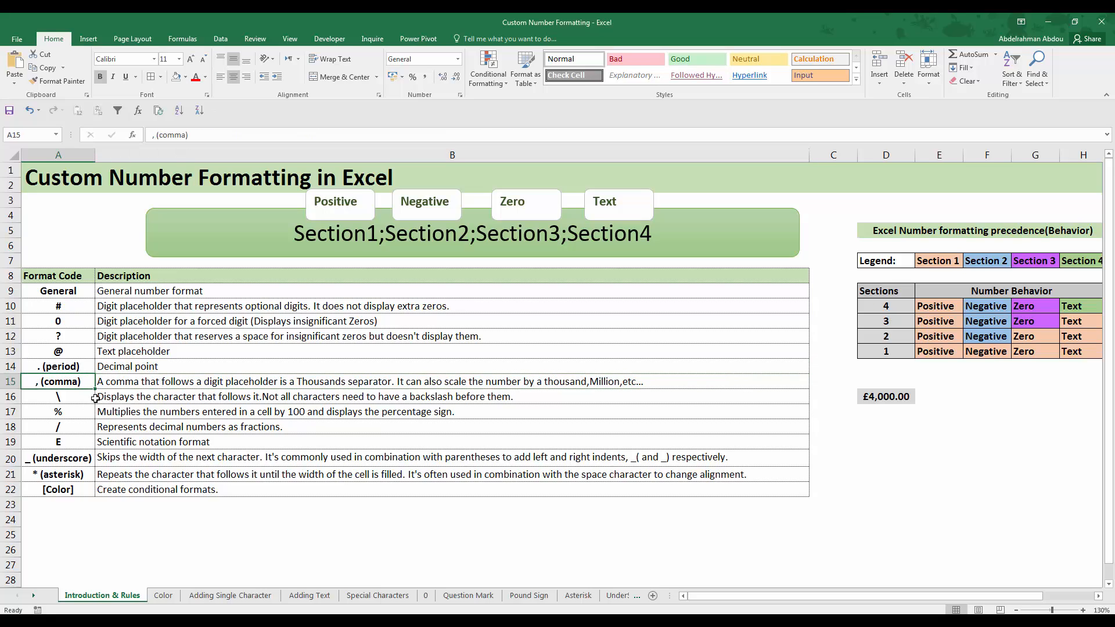
left_click(133, 382)
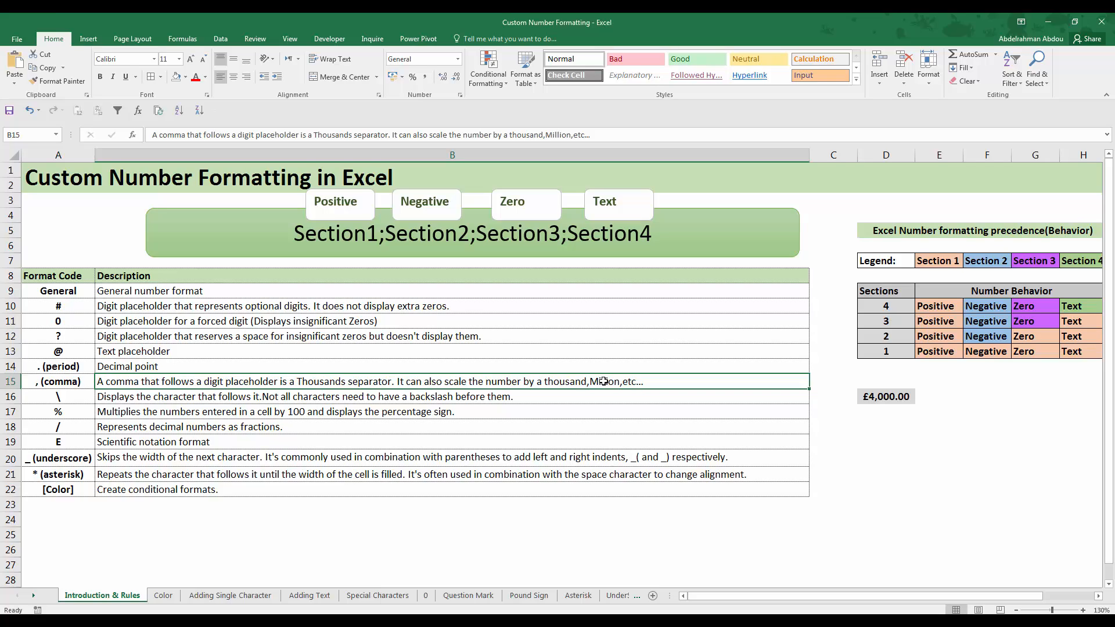
Read the descriptions of the backslash, percent and forward slash format codes in rows 16 to 18
left_click(201, 401)
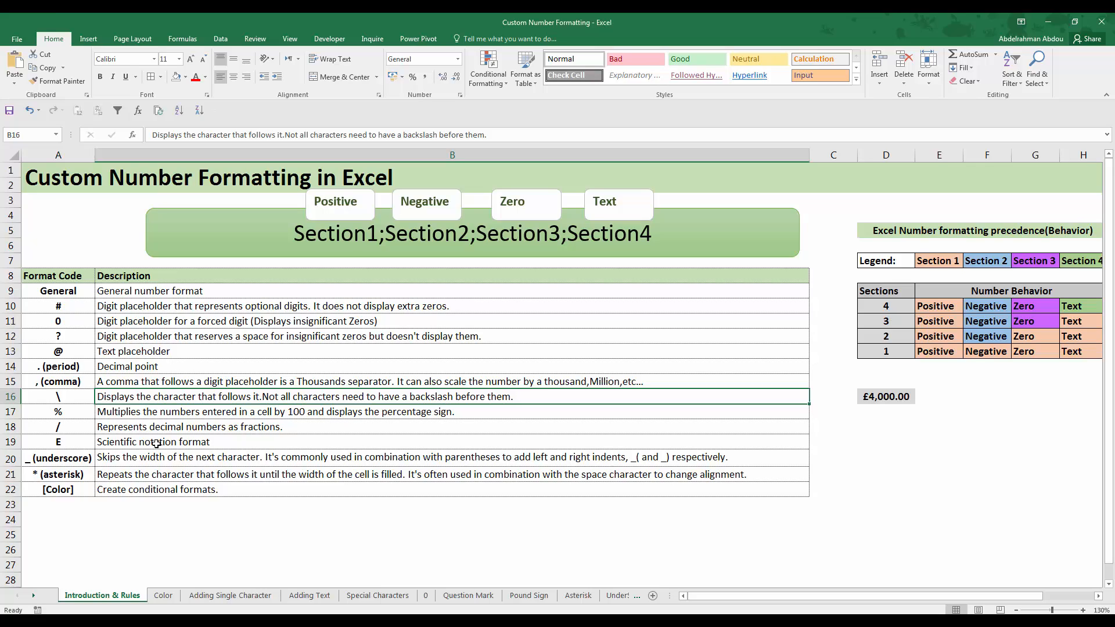
left_click(55, 413)
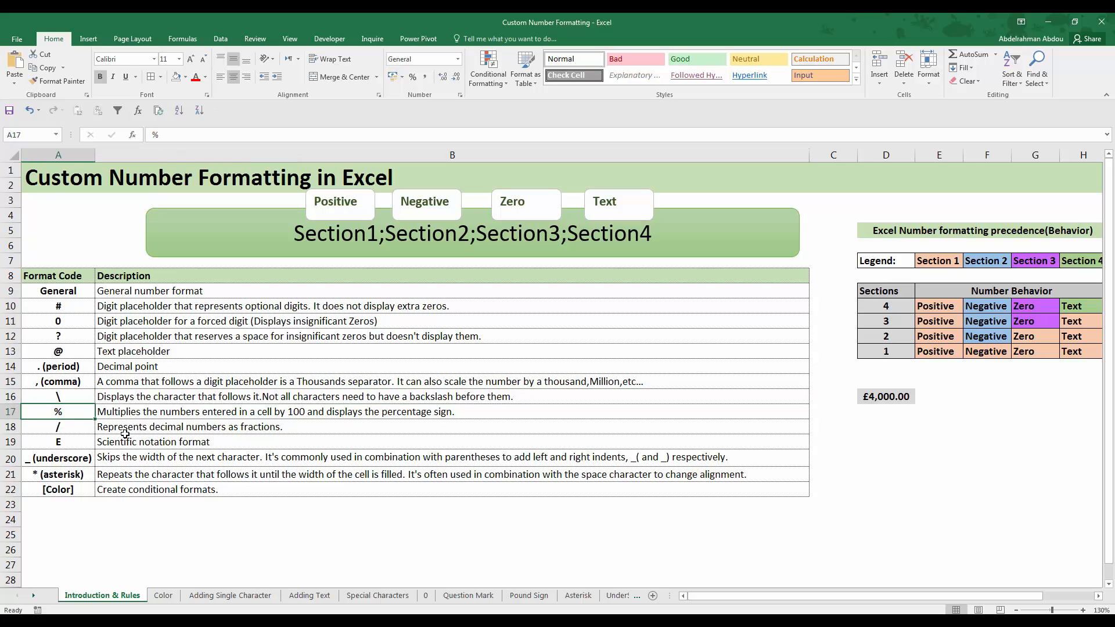
left_click(158, 417)
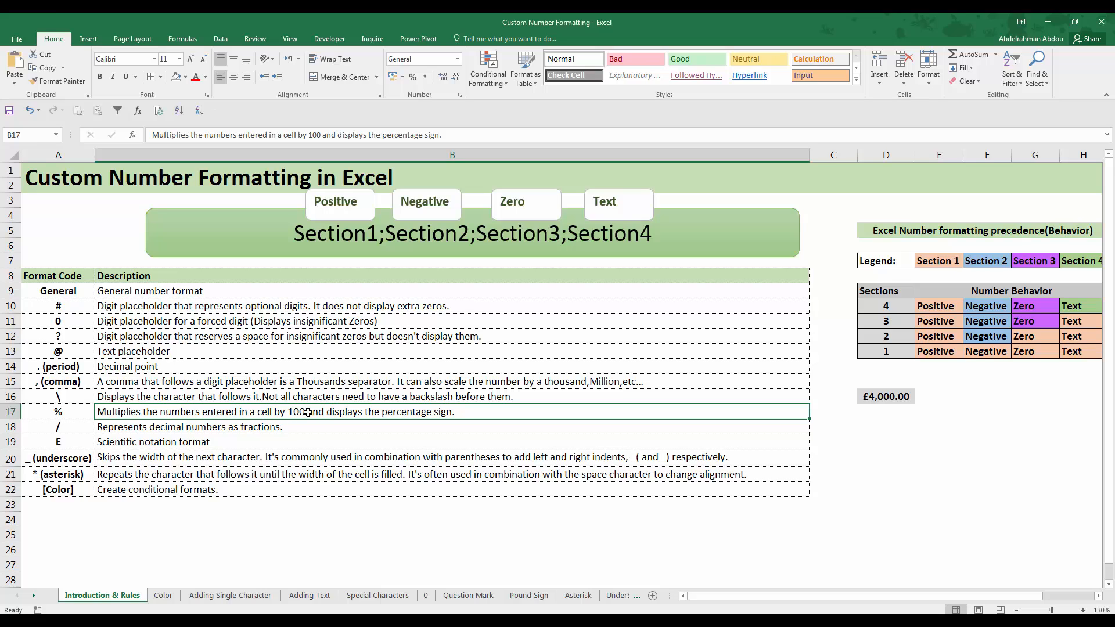
left_click(137, 426)
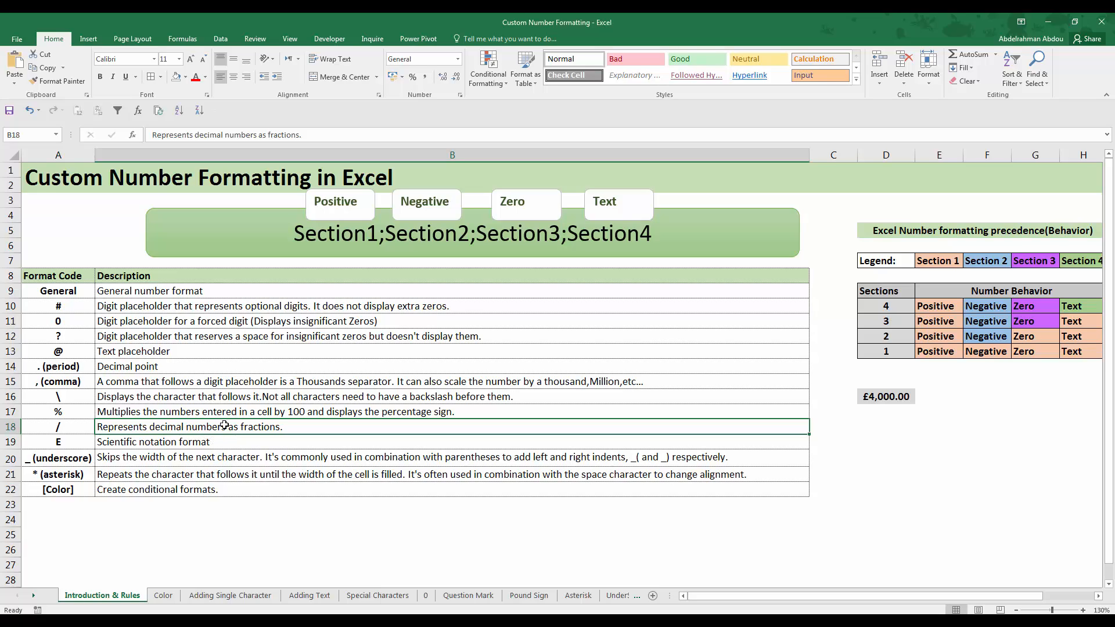
Read the descriptions of the E, underscore and asterisk format codes in rows 19 to 21
left_click(271, 443)
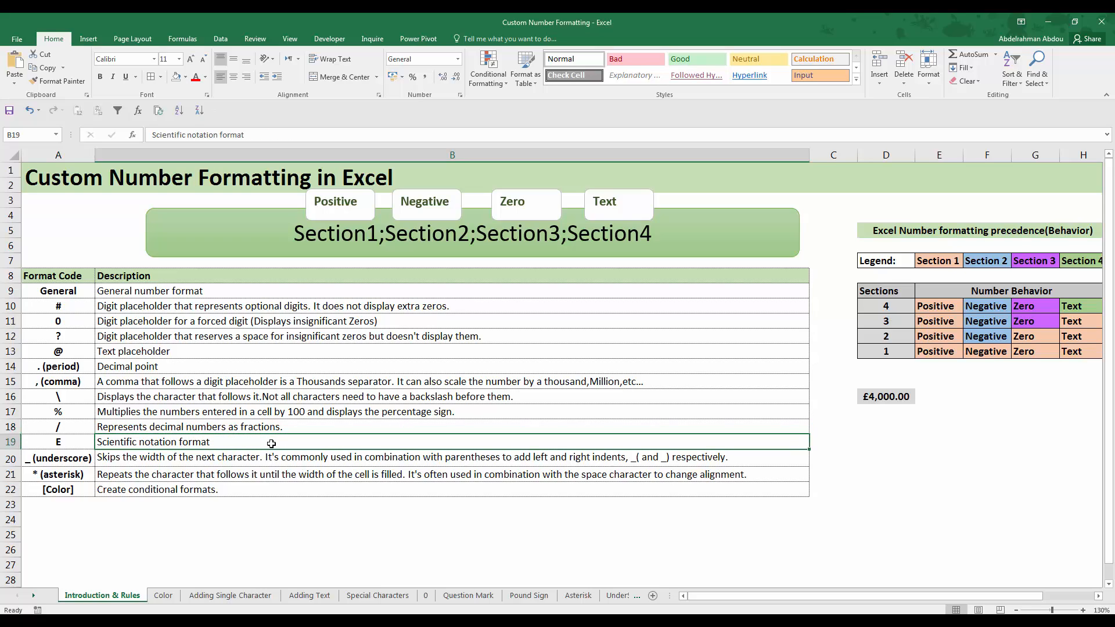
left_click(80, 445)
left_click(145, 444)
left_click(196, 463)
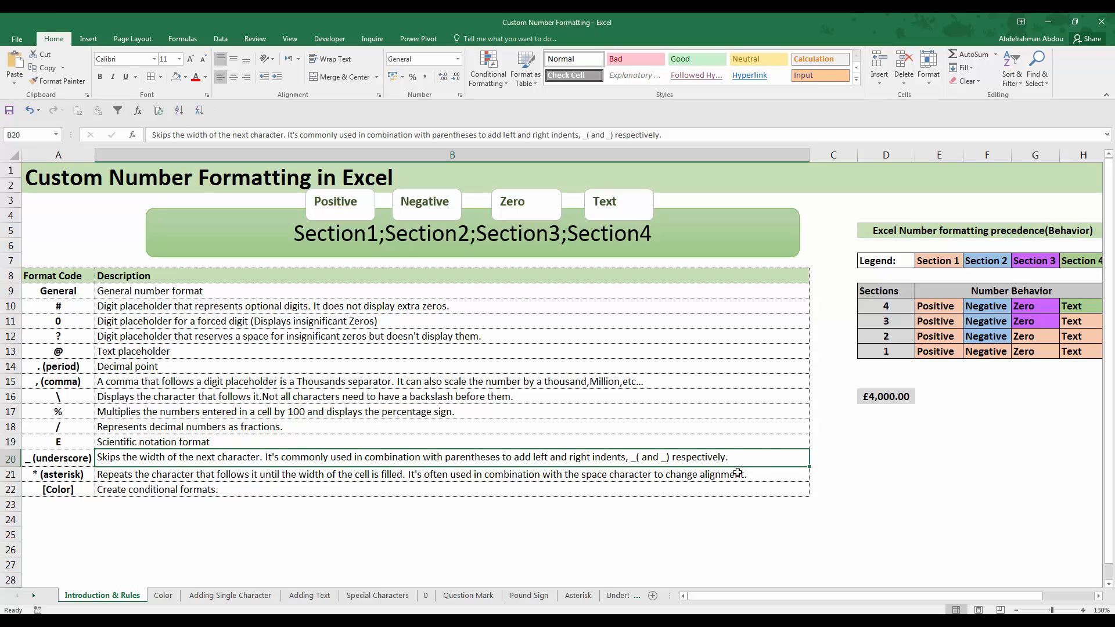
key("Down")
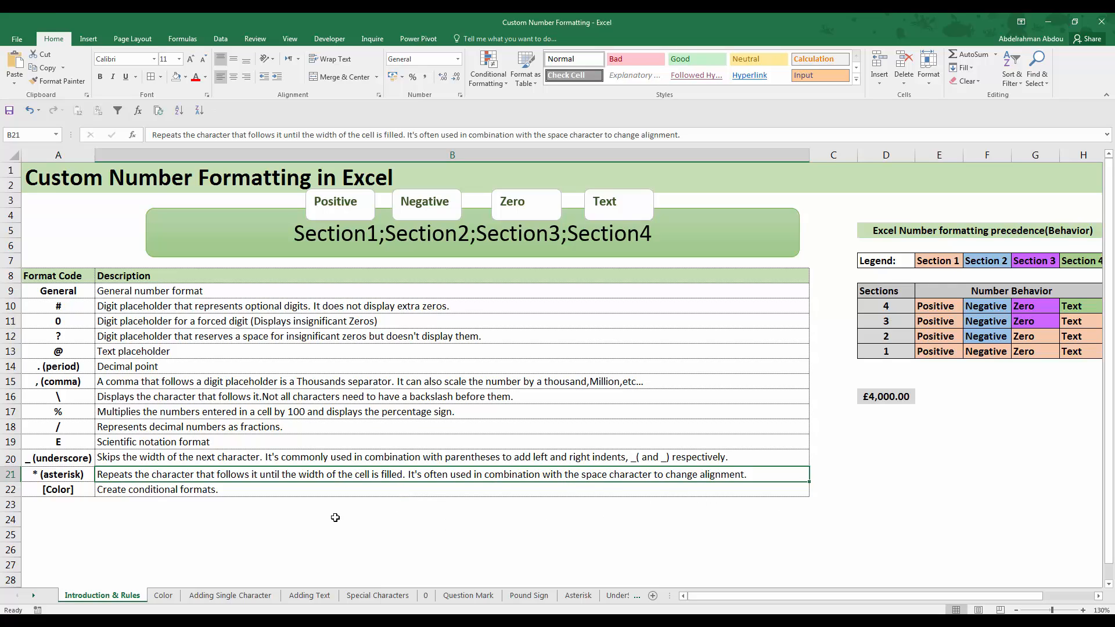
Read the [Color] format code and its description in row 22, the last entry of the format code table
left_click(130, 492)
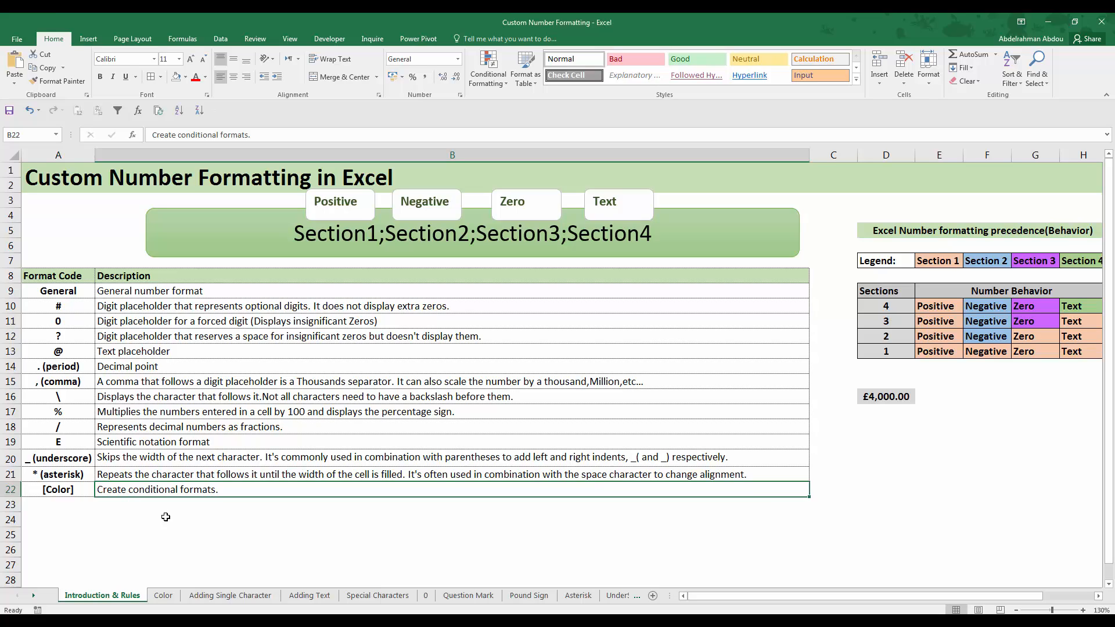
left_click(76, 490)
left_click(152, 492)
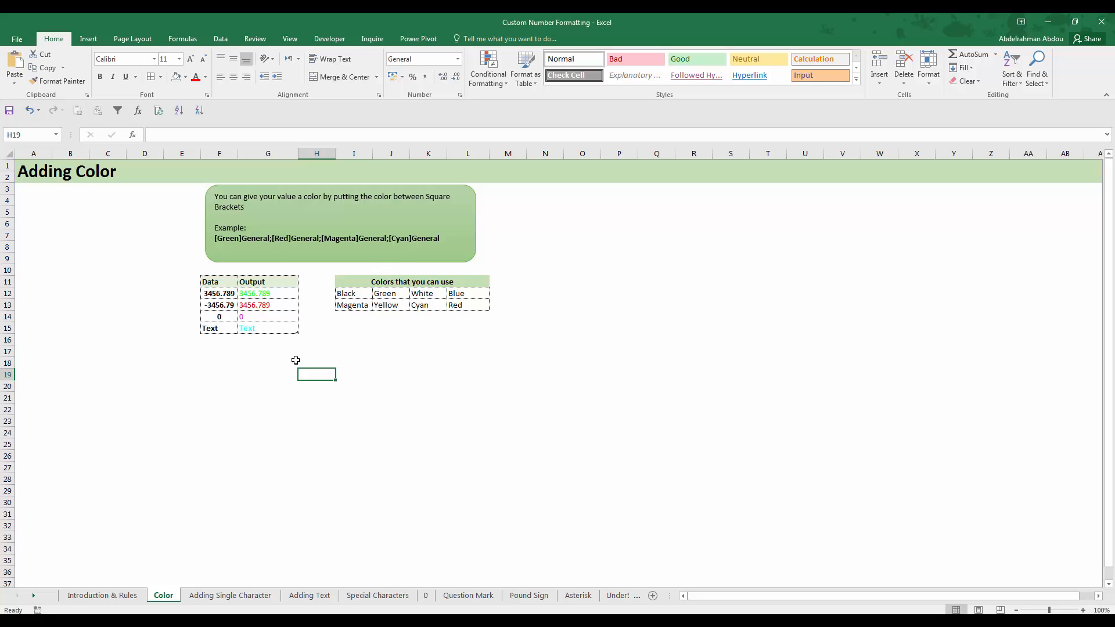
Look over the sample values in the Data column, cells F12 to F15, on the Color sheet
left_click(230, 297)
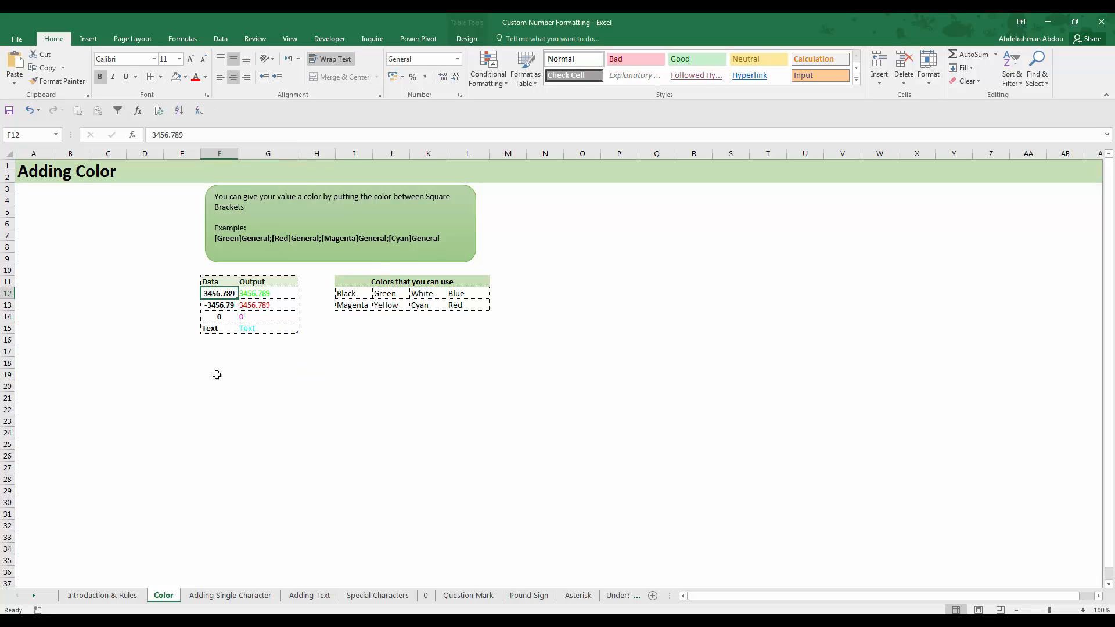
left_click_drag(216, 294, 216, 328)
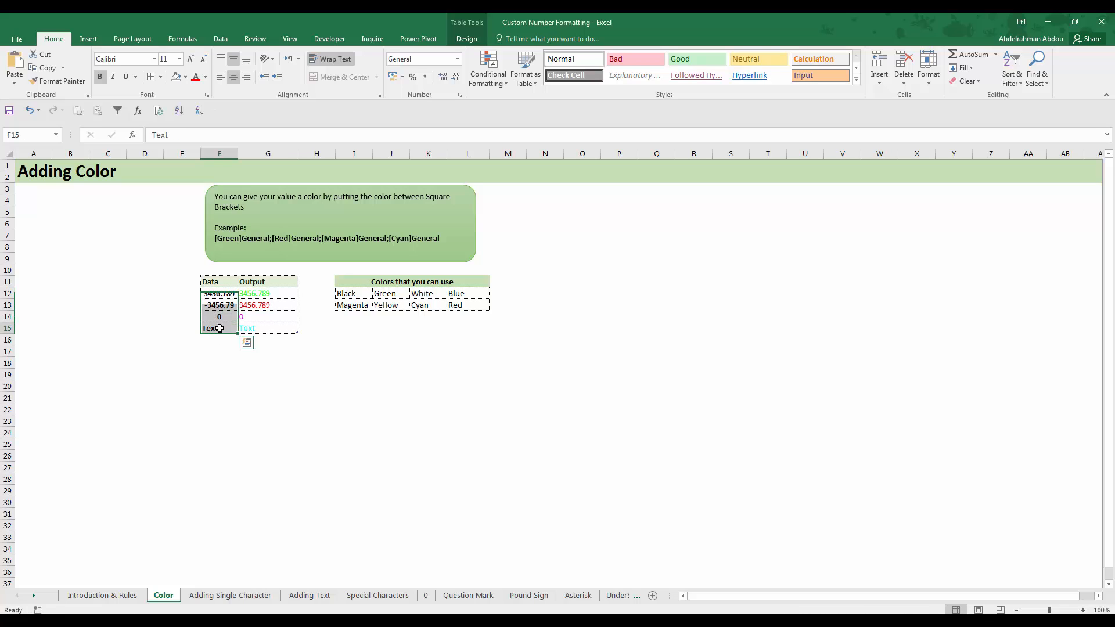
left_click(225, 295)
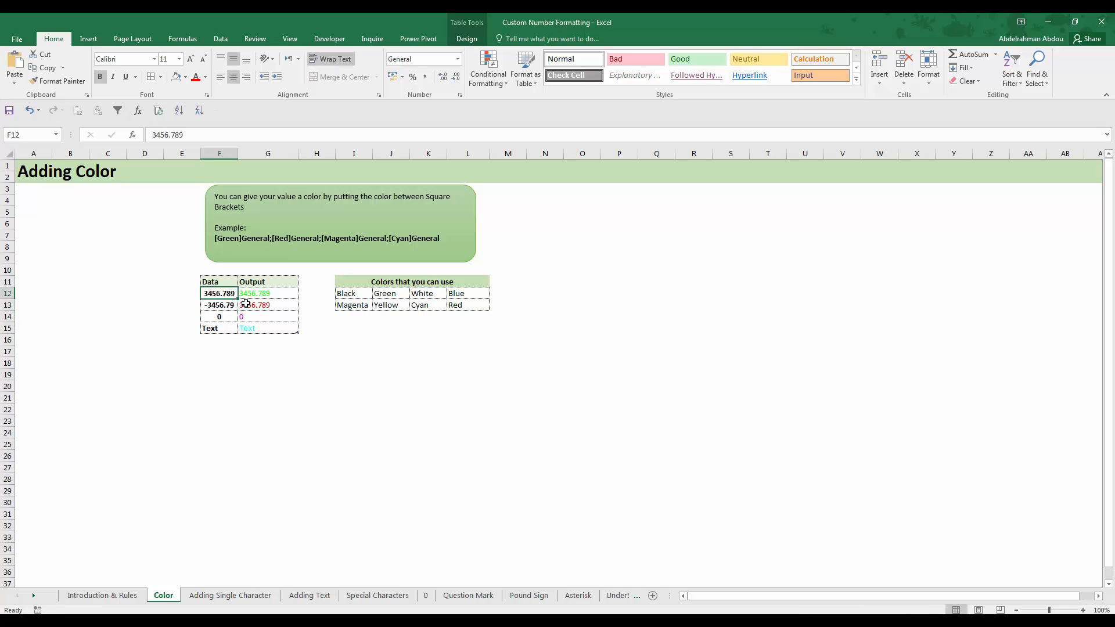
Inspect the custom number format code applied to the Output cells G12:G15 in Format Cells, leaving it unchanged
left_click(261, 295)
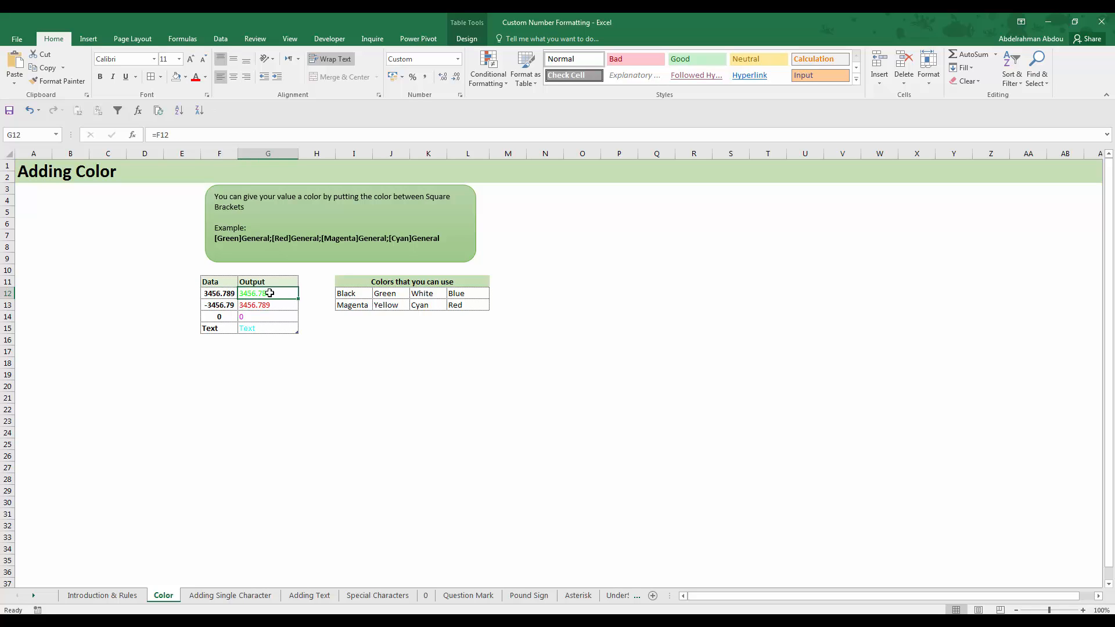
left_click_drag(269, 293, 261, 330)
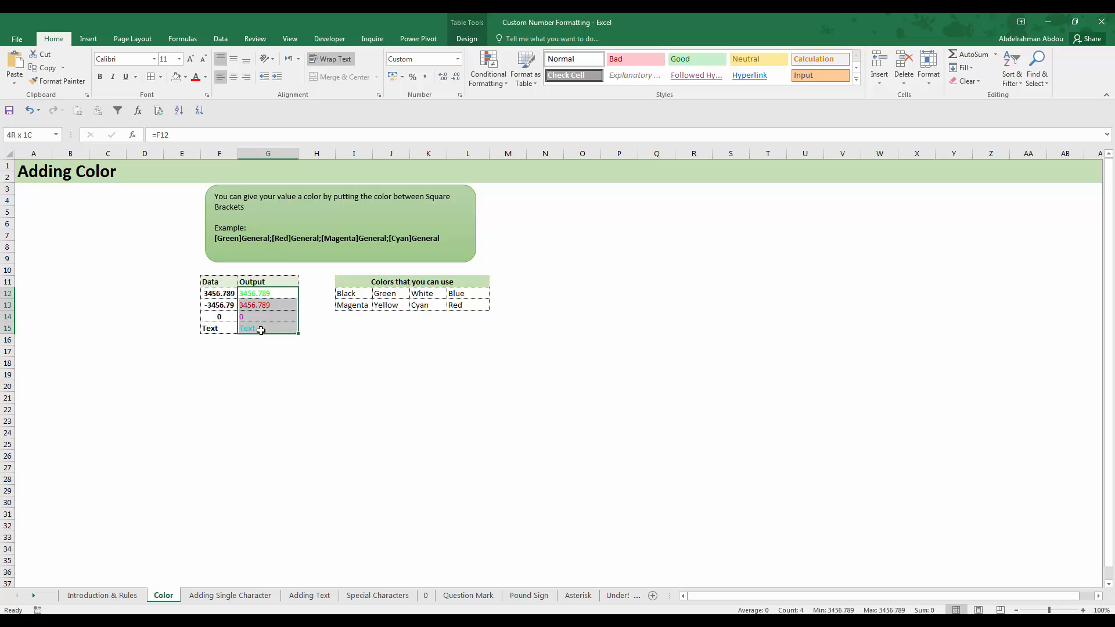
right_click(270, 329)
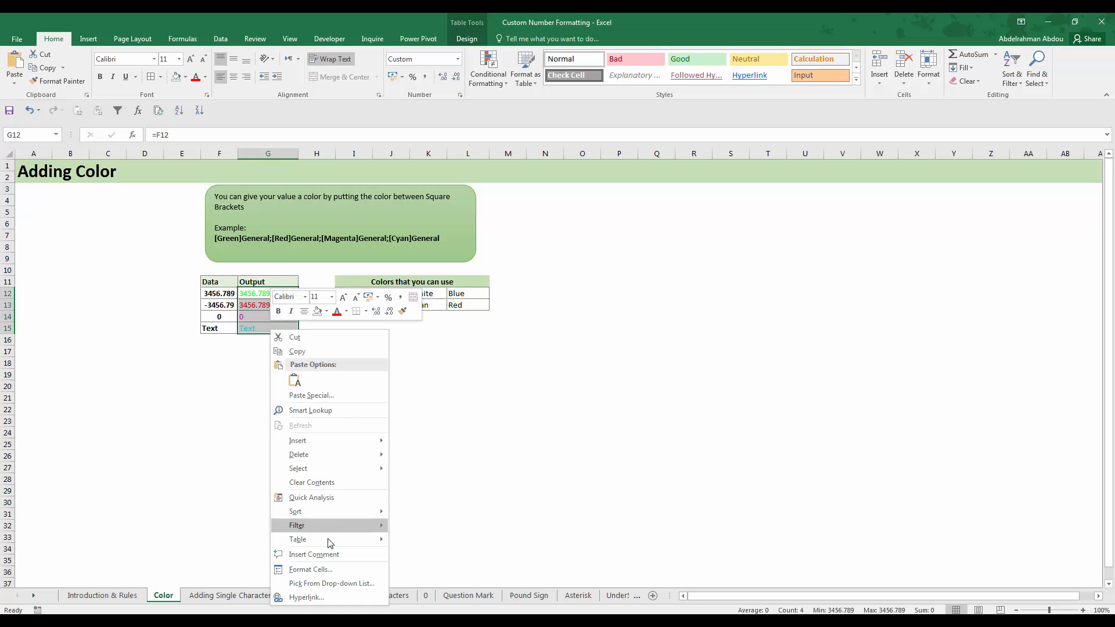
left_click(324, 572)
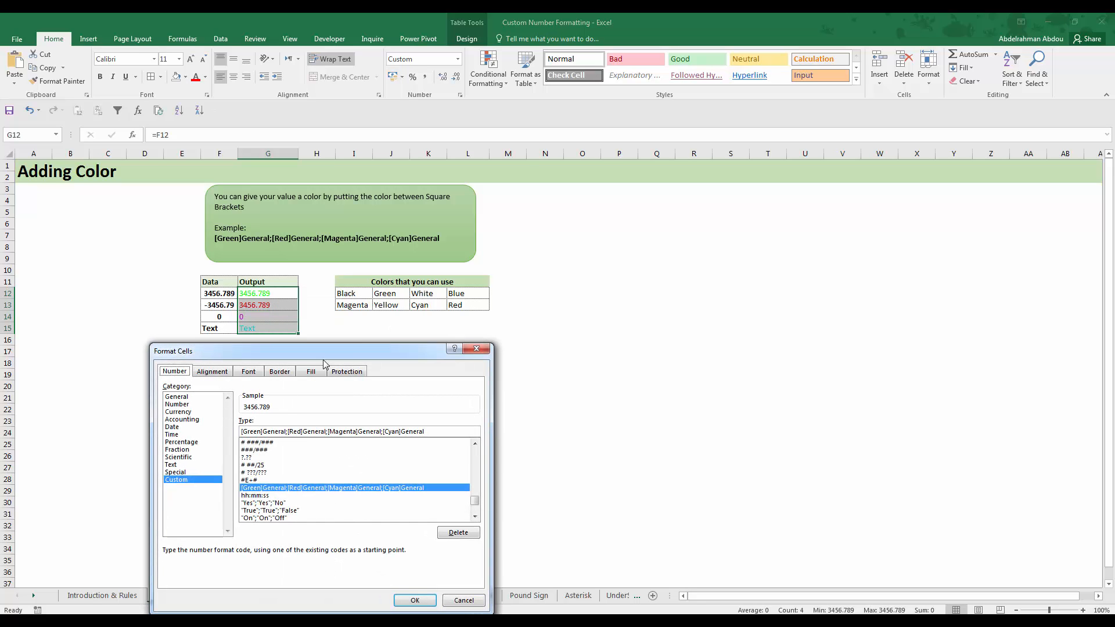
left_click_drag(350, 351, 674, 209)
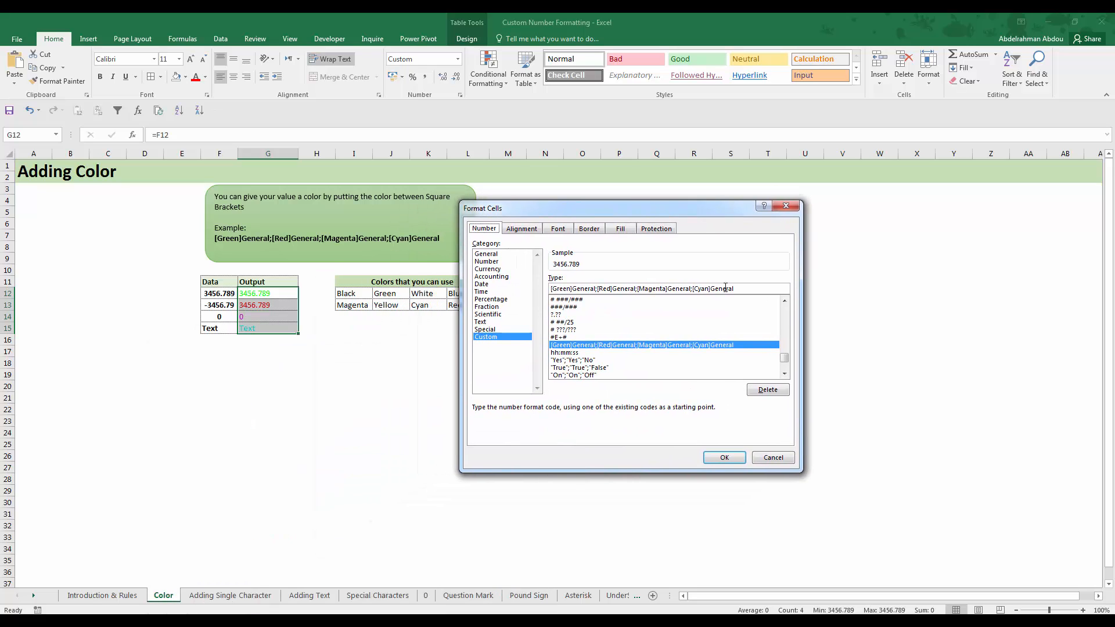
left_click(746, 290)
left_click_drag(734, 289, 551, 287)
left_click(556, 288)
left_click_drag(725, 287, 551, 288)
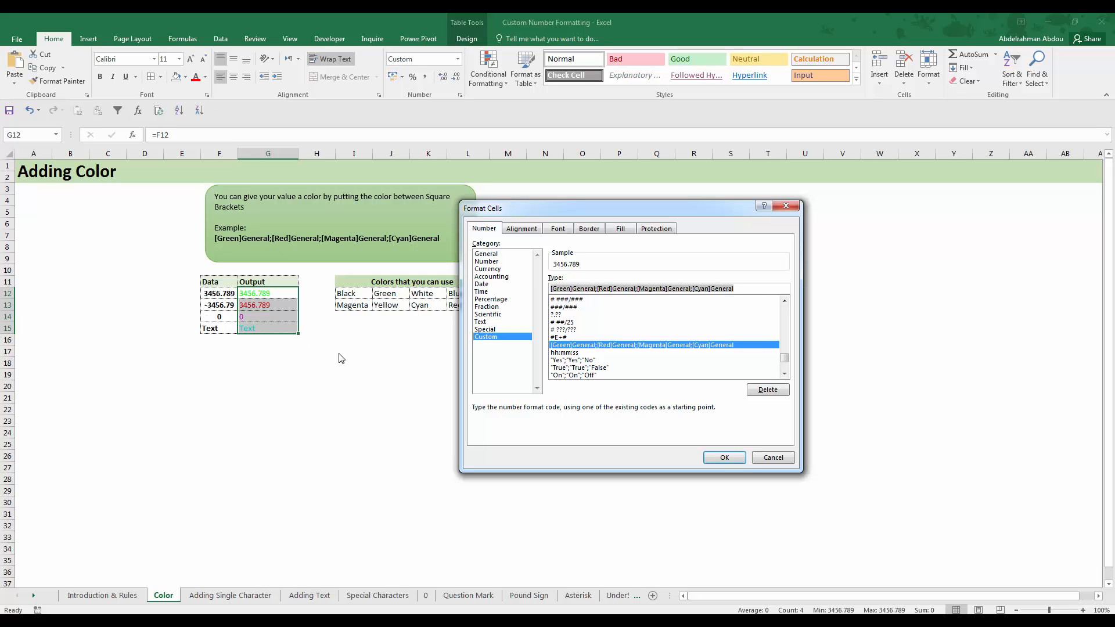
left_click(778, 458)
Compare each Data value in F12:F15 with its colored result in G12:G15, covering positive, negative, zero and text
left_click(276, 333)
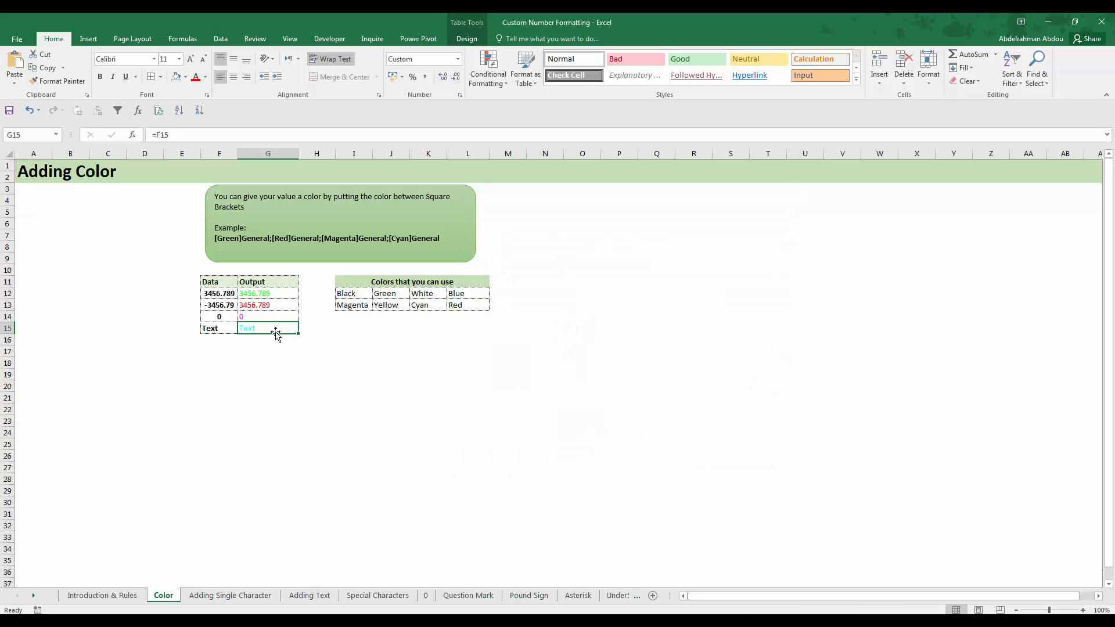
left_click(268, 294)
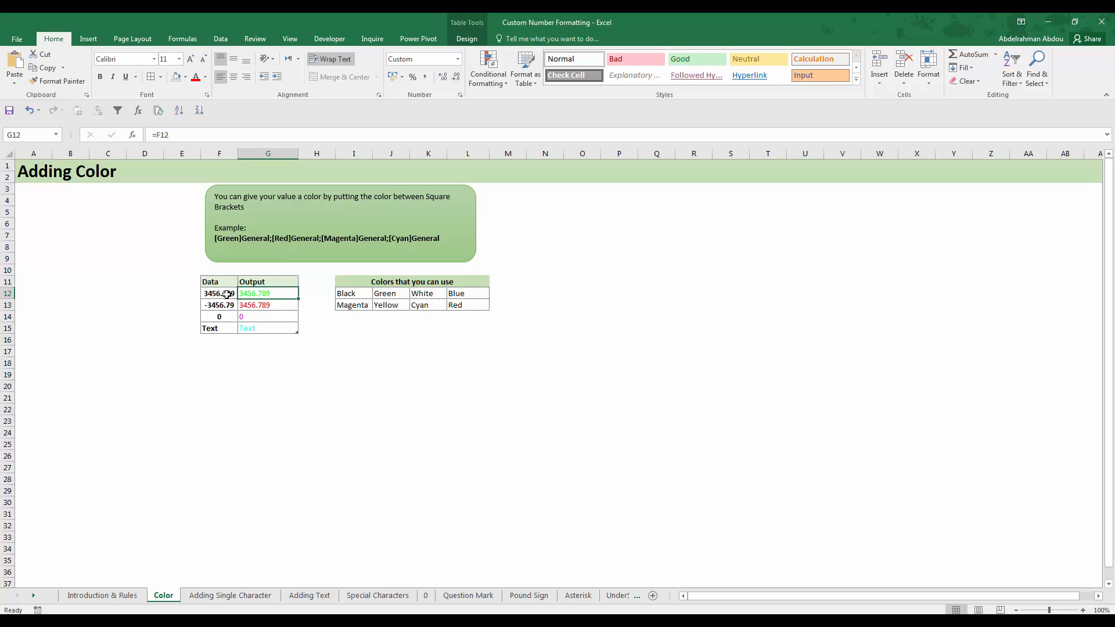
left_click(226, 295)
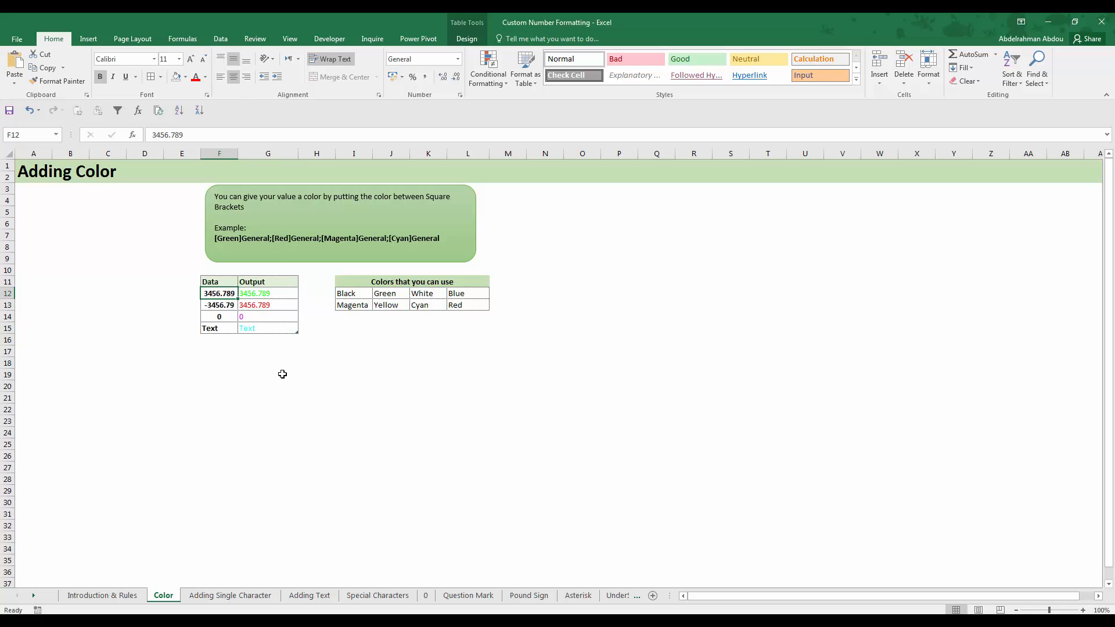
left_click(273, 295)
left_click(266, 306)
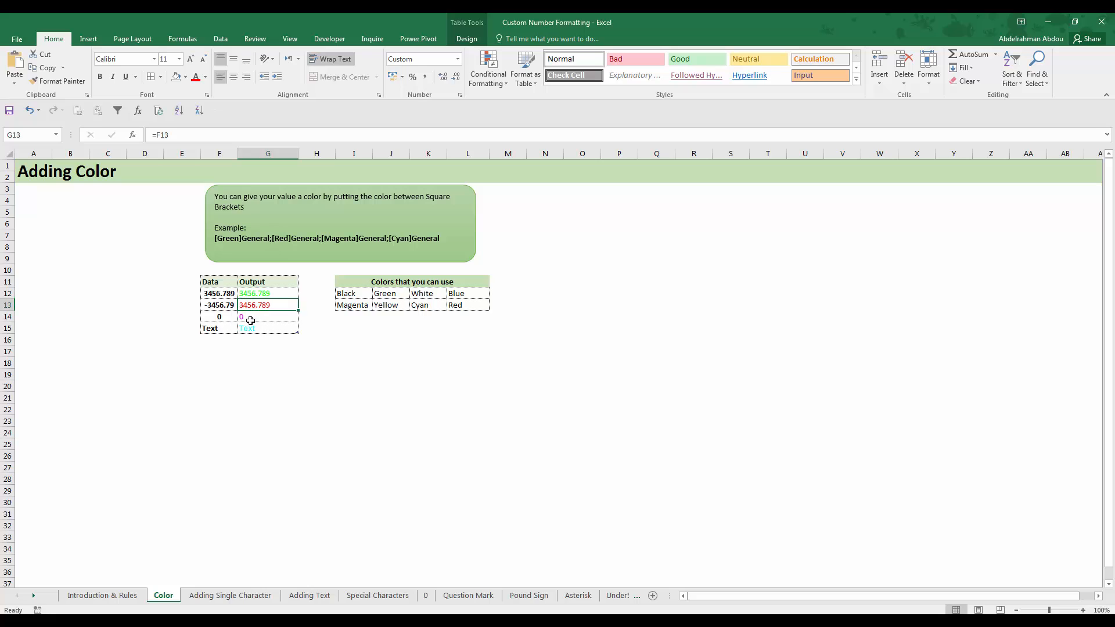
left_click(213, 306)
left_click(255, 306)
left_click(223, 317)
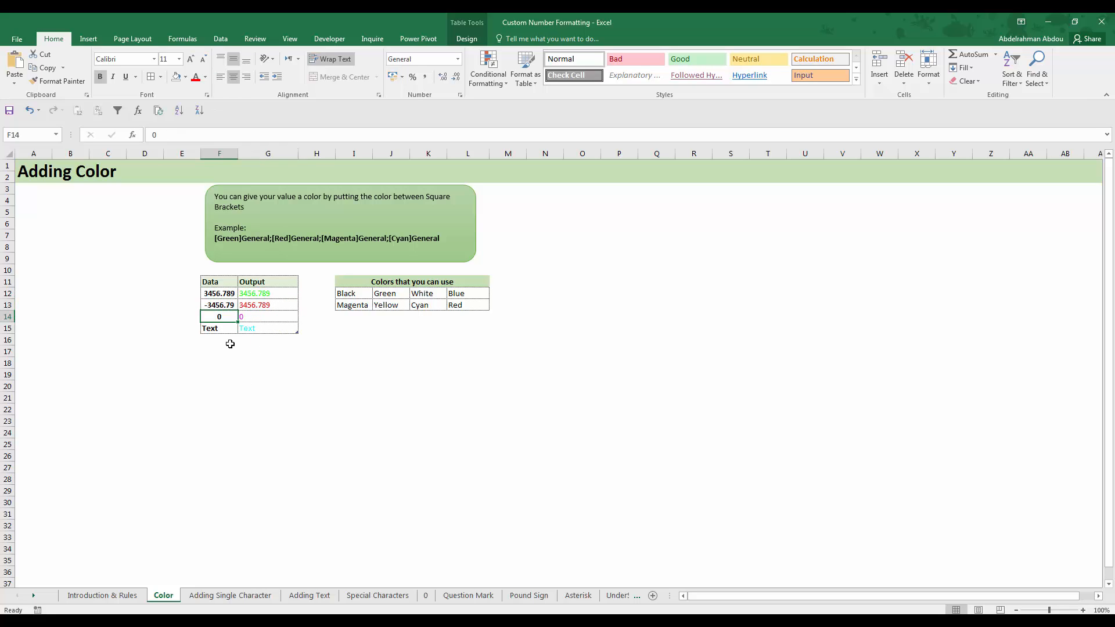
left_click(268, 318)
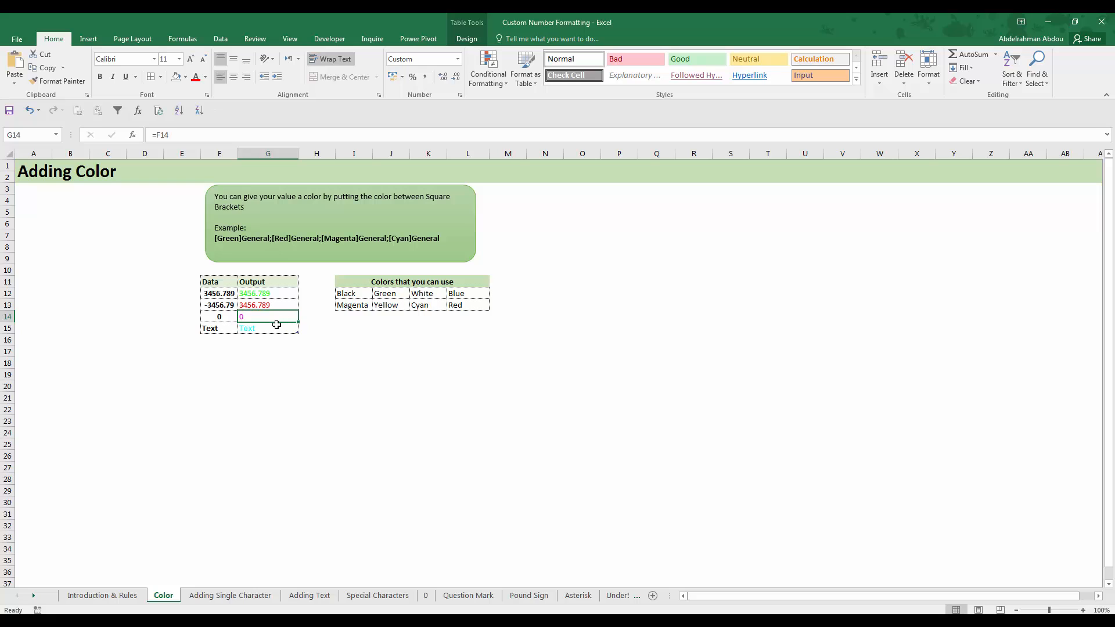
left_click(228, 329)
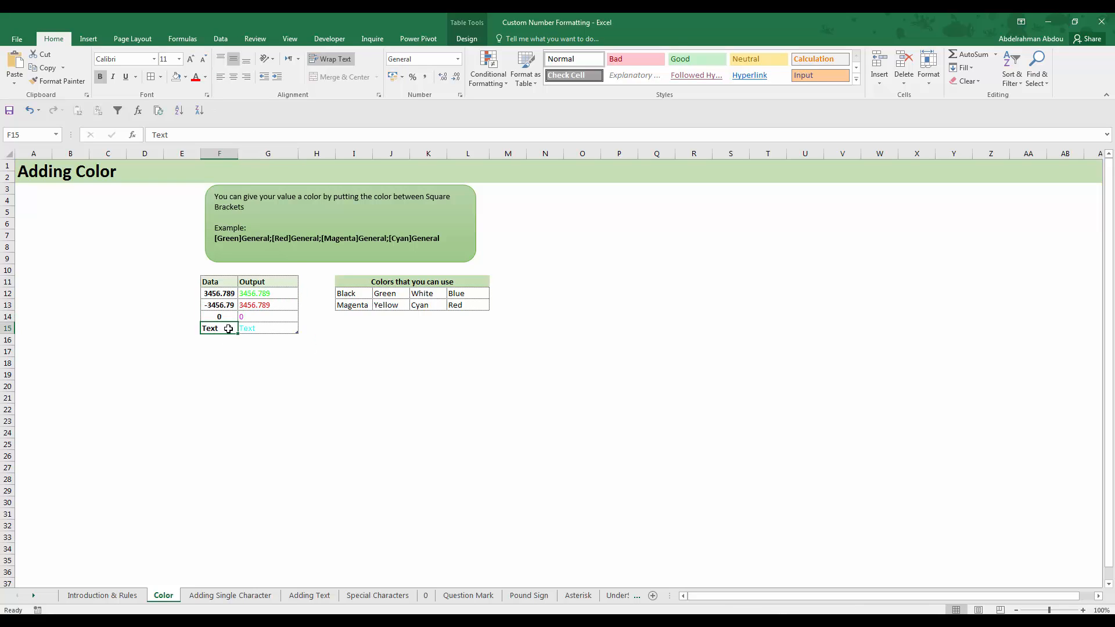
left_click(257, 334)
left_click(276, 327)
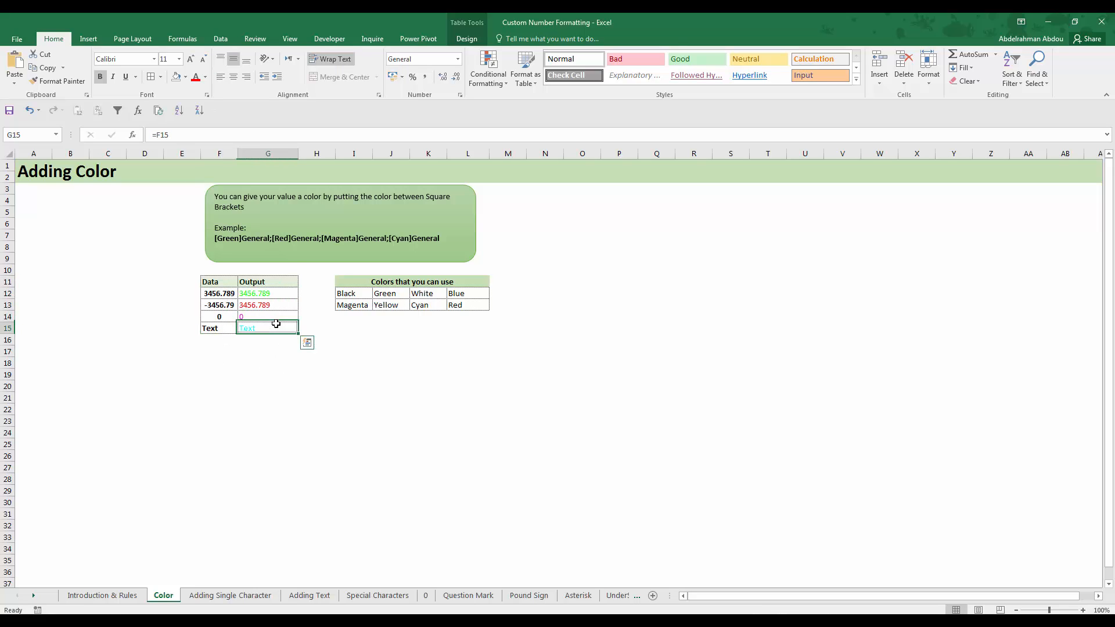
Review the list of usable color names in cells I12:L13
left_click(376, 383)
left_click(351, 295)
left_click_drag(351, 295, 485, 306)
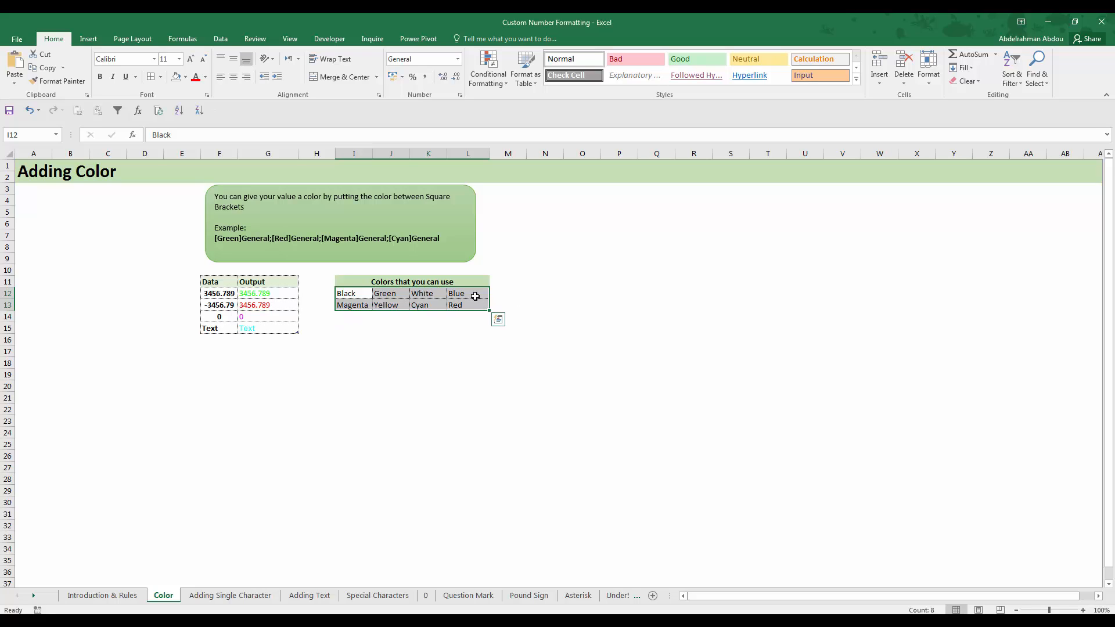
left_click(440, 329)
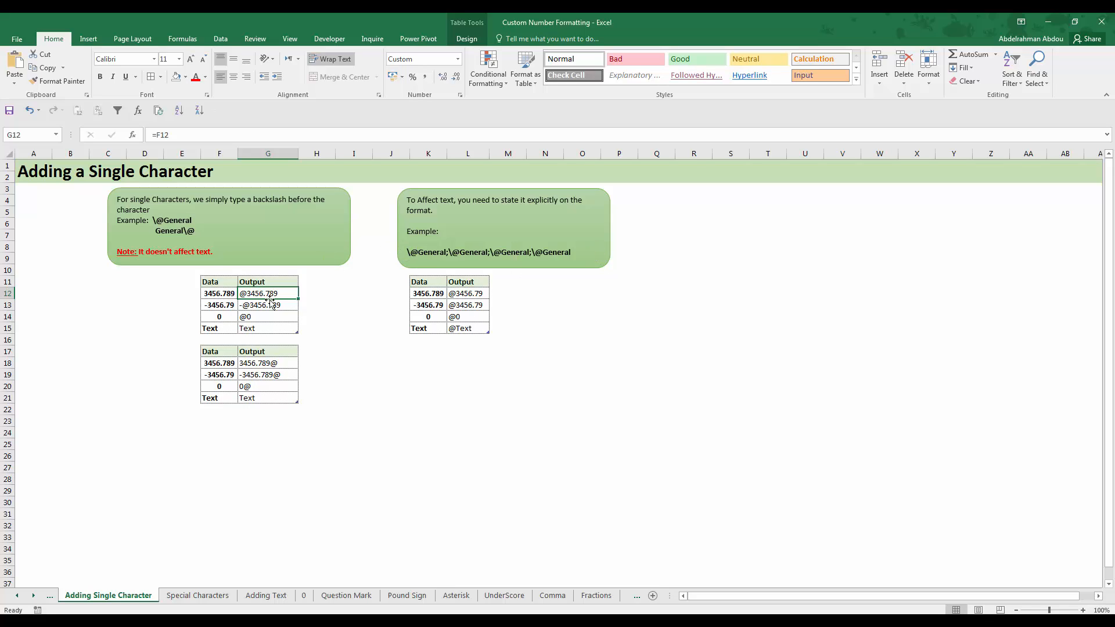
Inspect the custom number format of Output cells G12:G15 on the Adding Single Character sheet, and check the text result in G15
left_click_drag(272, 295, 273, 328)
right_click(274, 328)
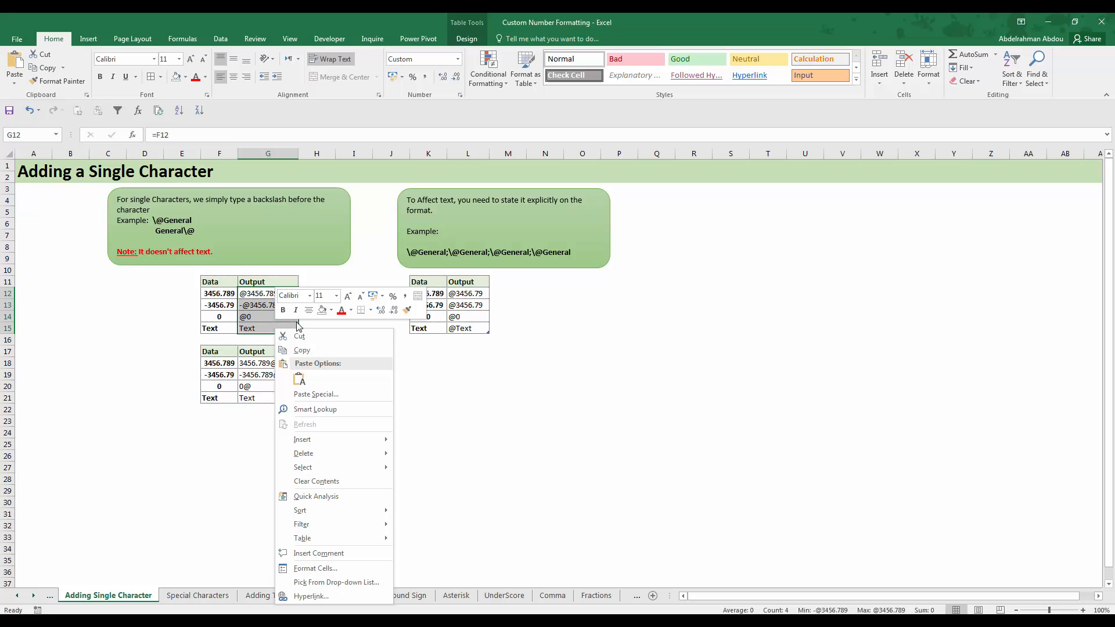
left_click(326, 569)
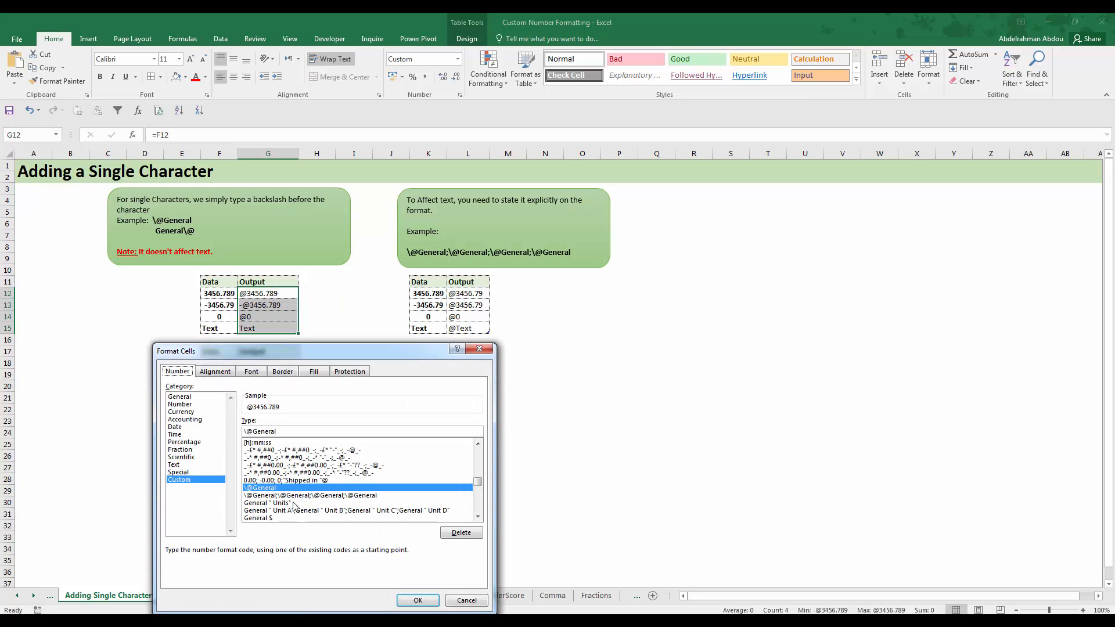
left_click(458, 600)
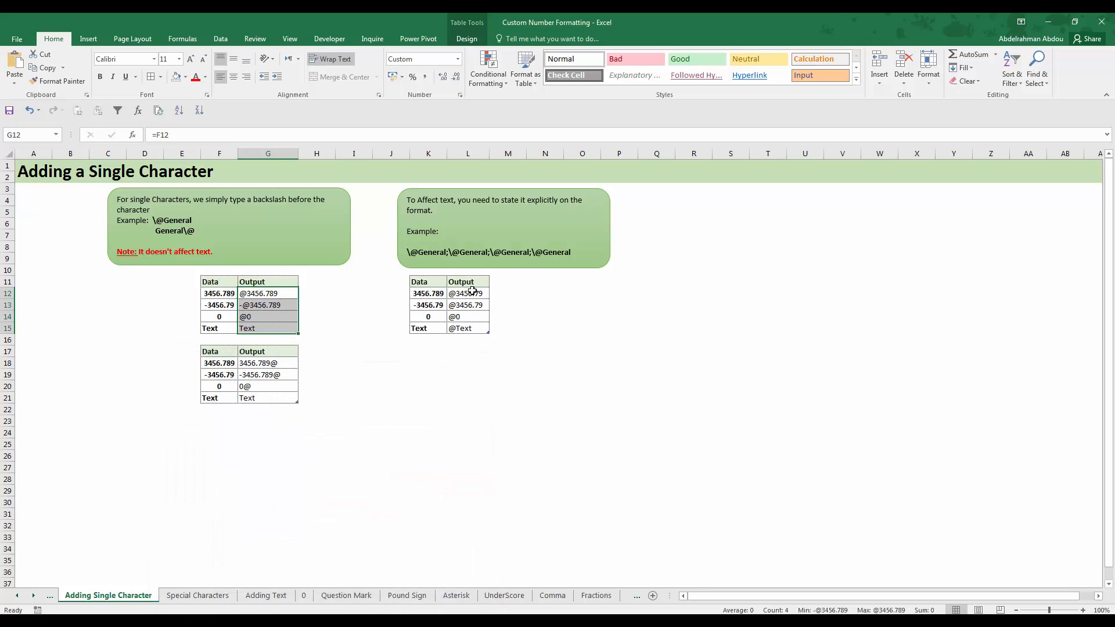
left_click(317, 329)
left_click(272, 330)
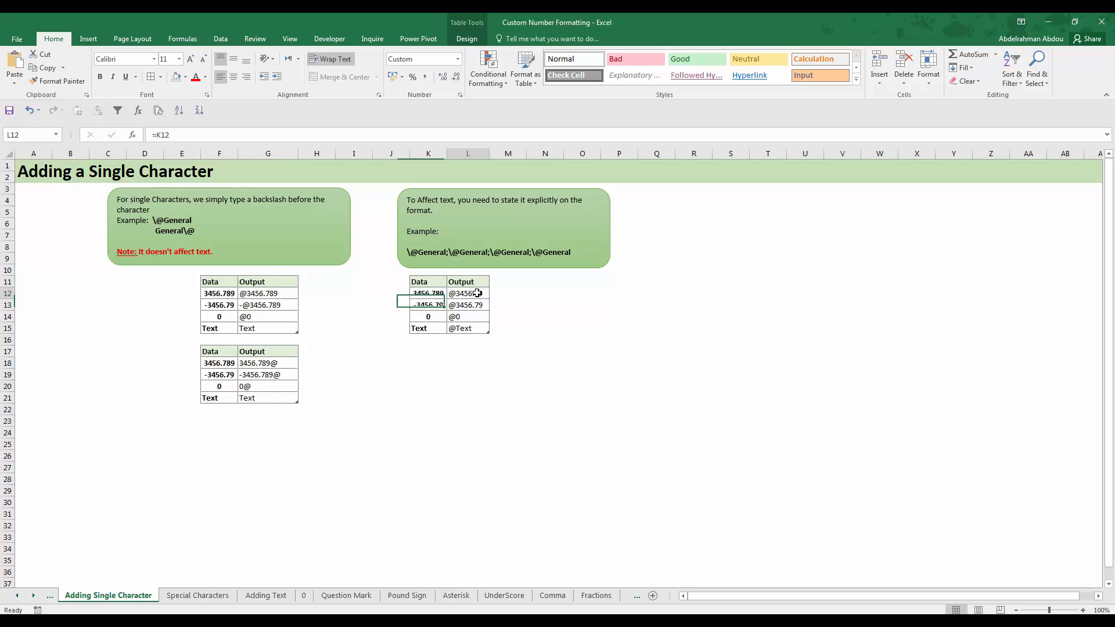
Inspect the custom number format of Output cells L12:L15, in the table for the format that also affects text
left_click_drag(473, 294, 471, 337)
right_click(471, 335)
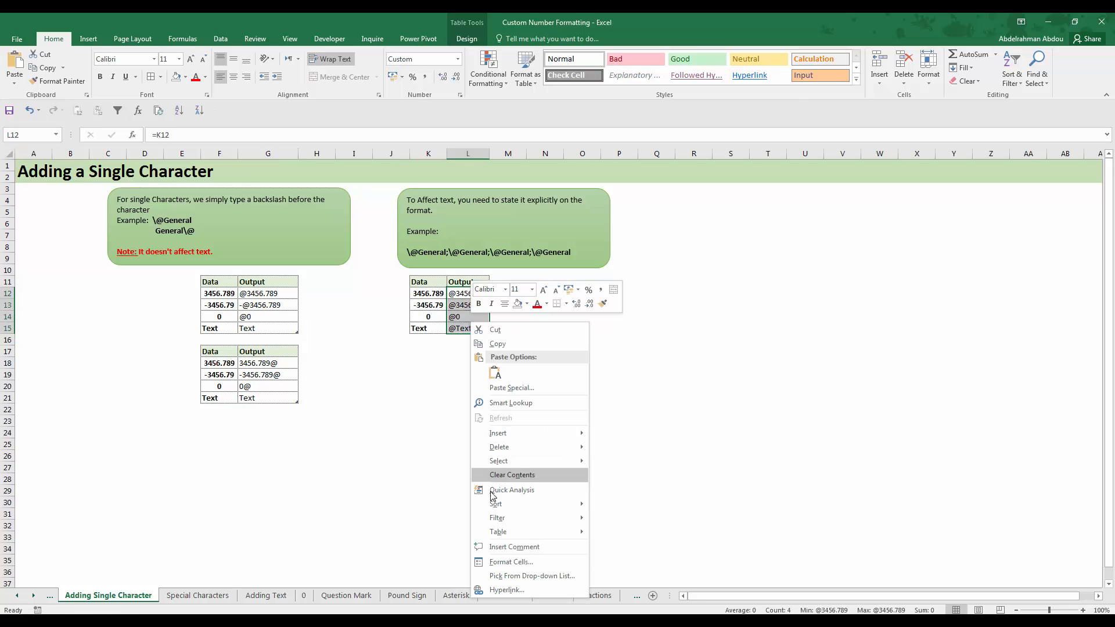
left_click(510, 562)
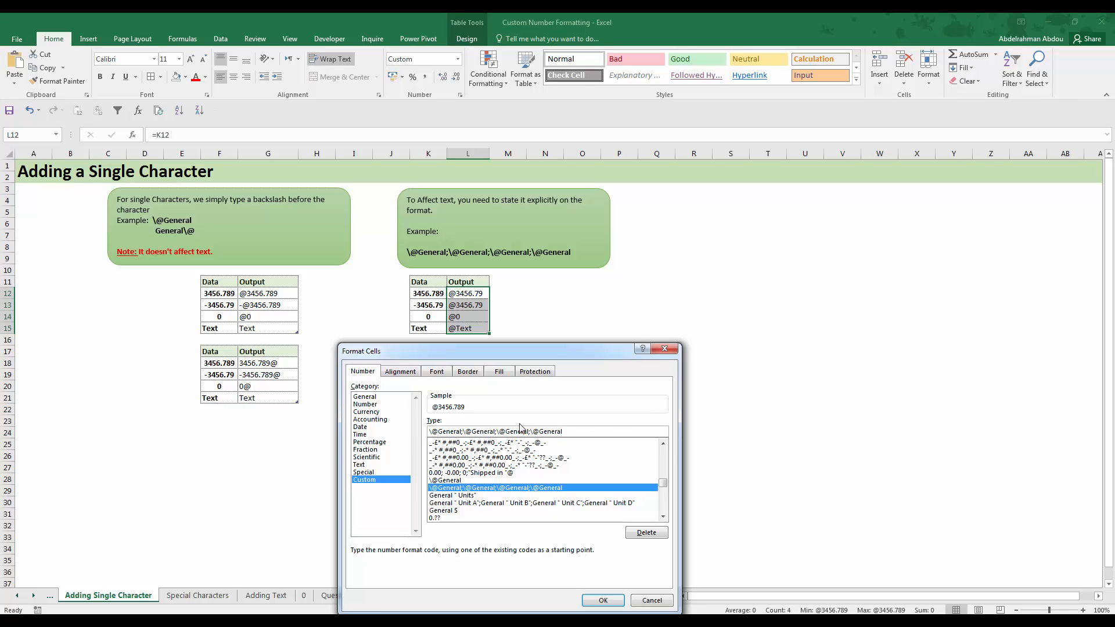
left_click(646, 602)
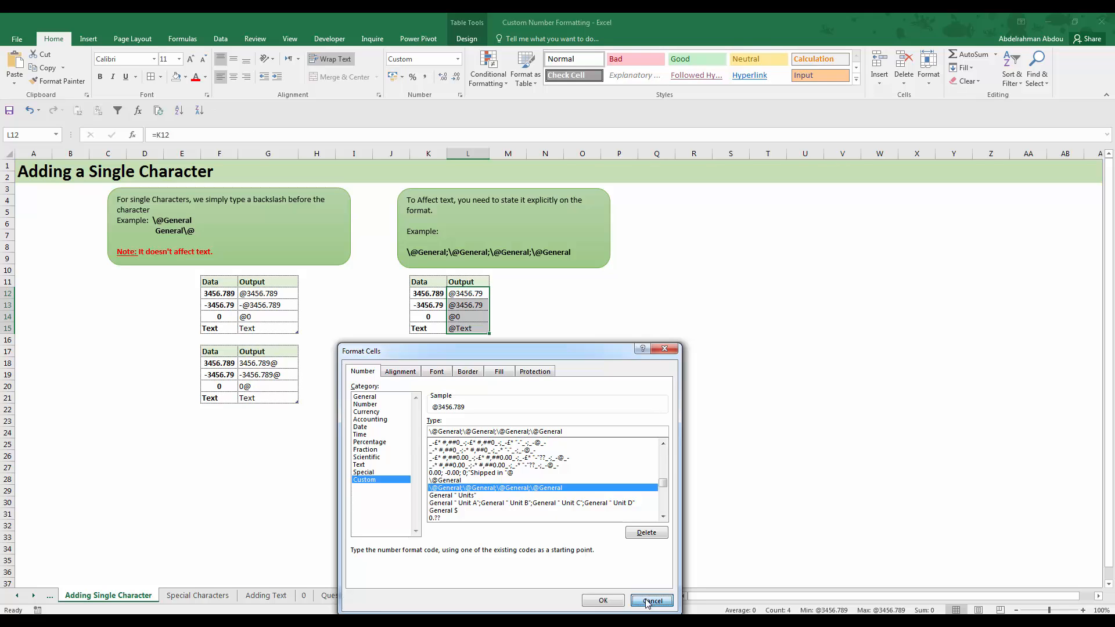
left_click(648, 602)
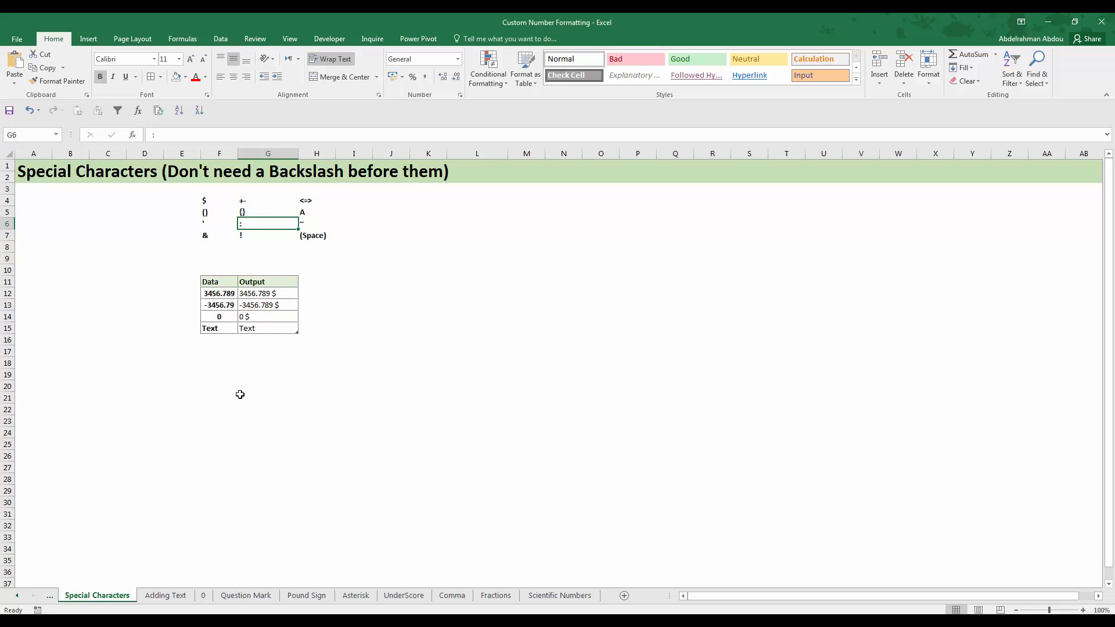
Read the special characters in rows 4 and 5 of the Special Characters sheet, from the dollar sign onward
left_click(208, 203)
left_click_drag(230, 198, 246, 202)
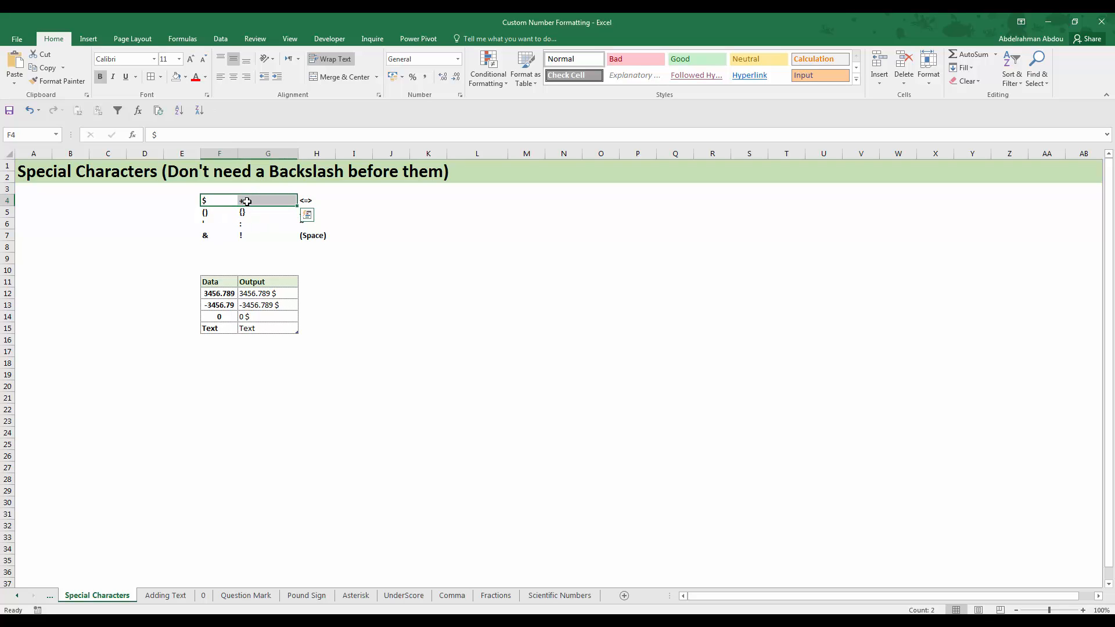
left_click(247, 202)
left_click(305, 198)
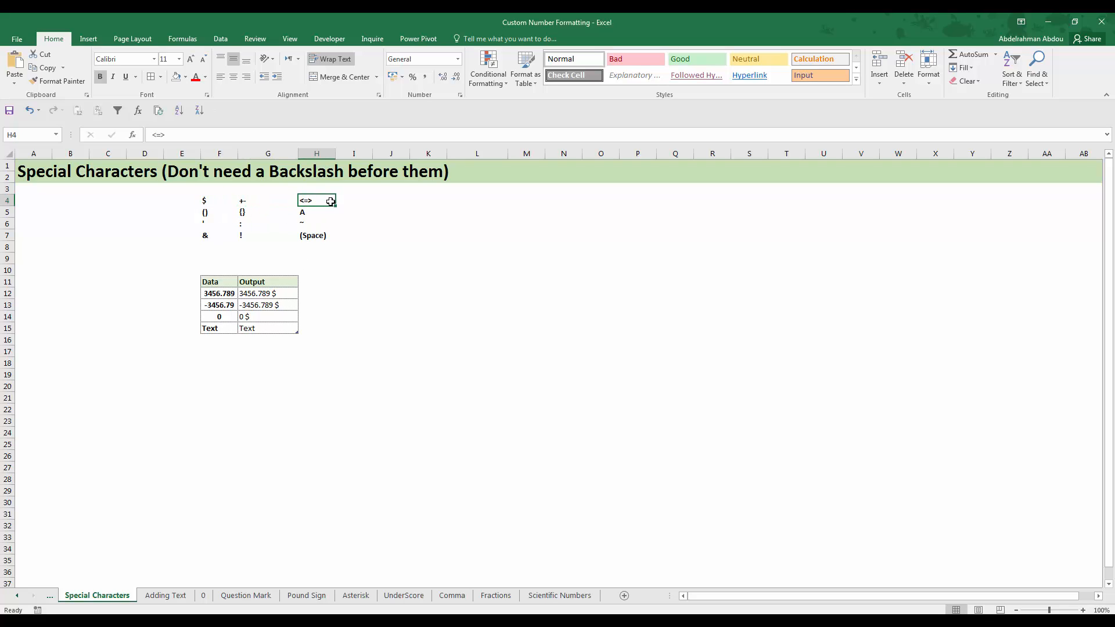
left_click(210, 214)
left_click(244, 214)
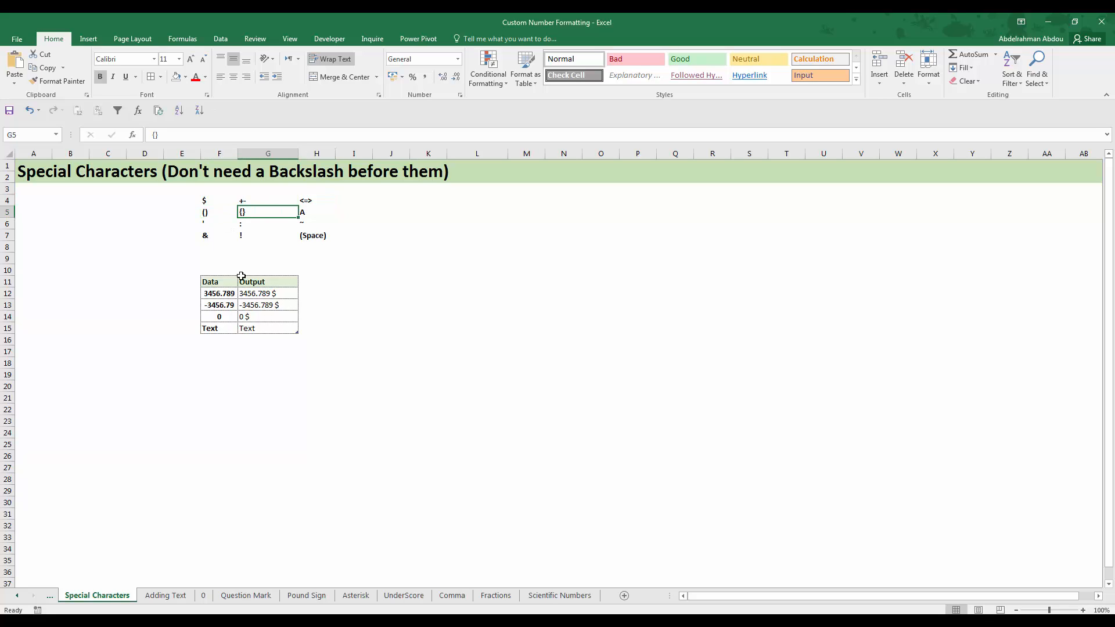
left_click(308, 214)
Read the remaining special characters in rows 6 and 7, from the apostrophe through the space
left_click(198, 221)
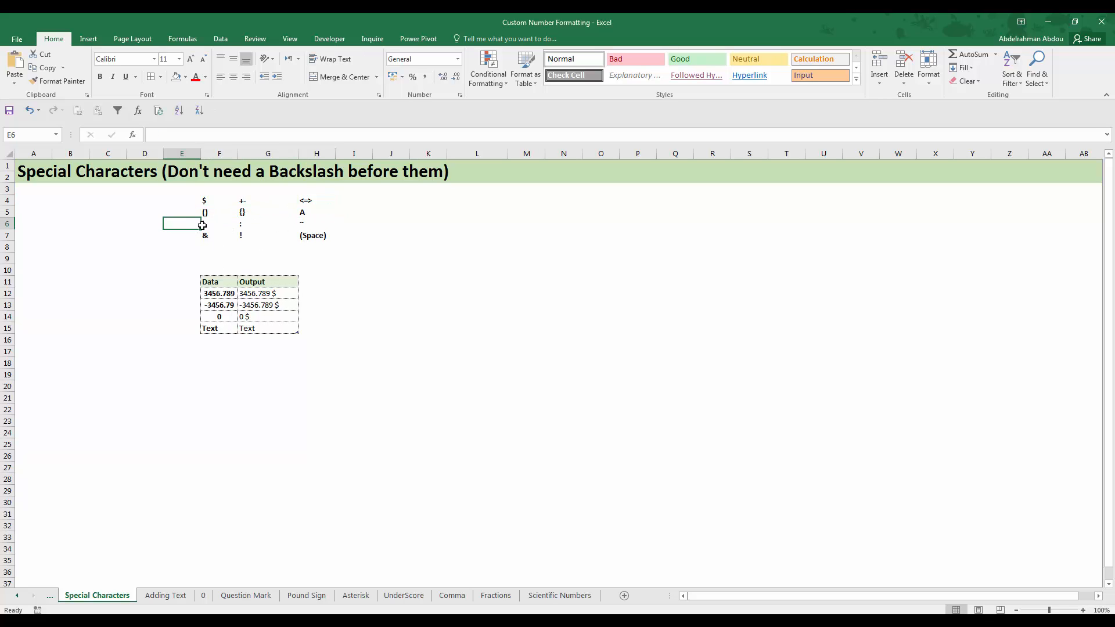
left_click(203, 226)
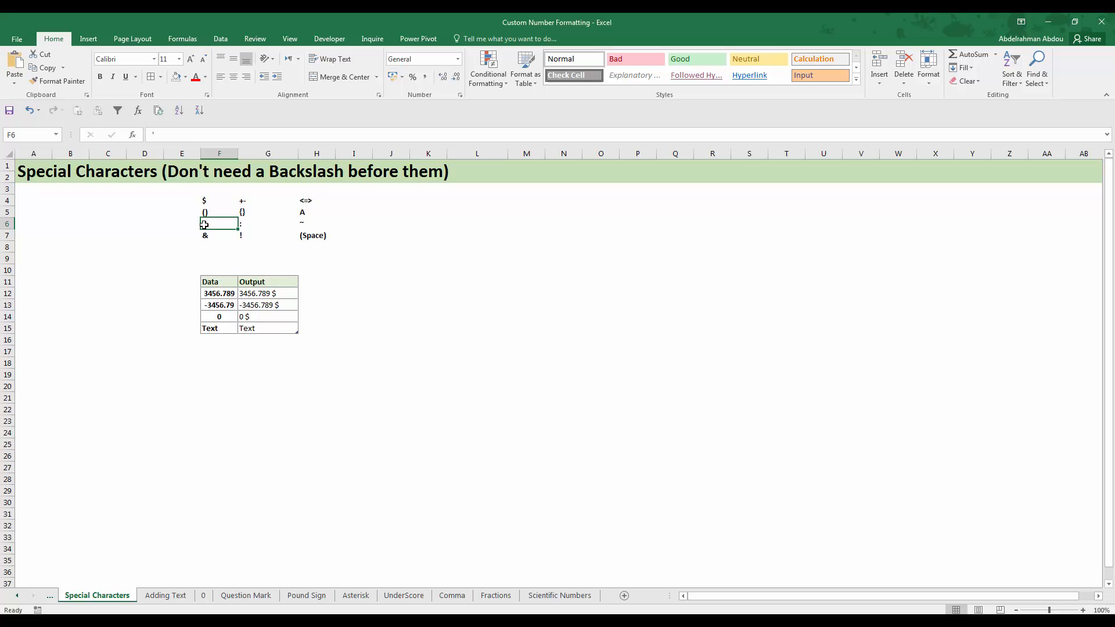
left_click(244, 225)
left_click(304, 224)
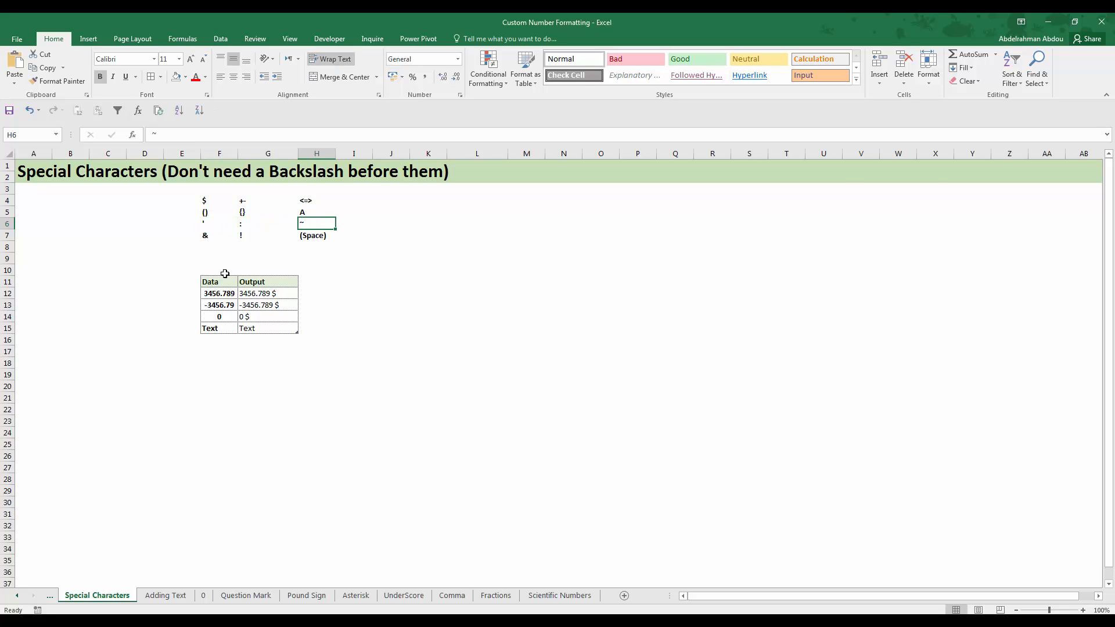
left_click(204, 231)
left_click(241, 235)
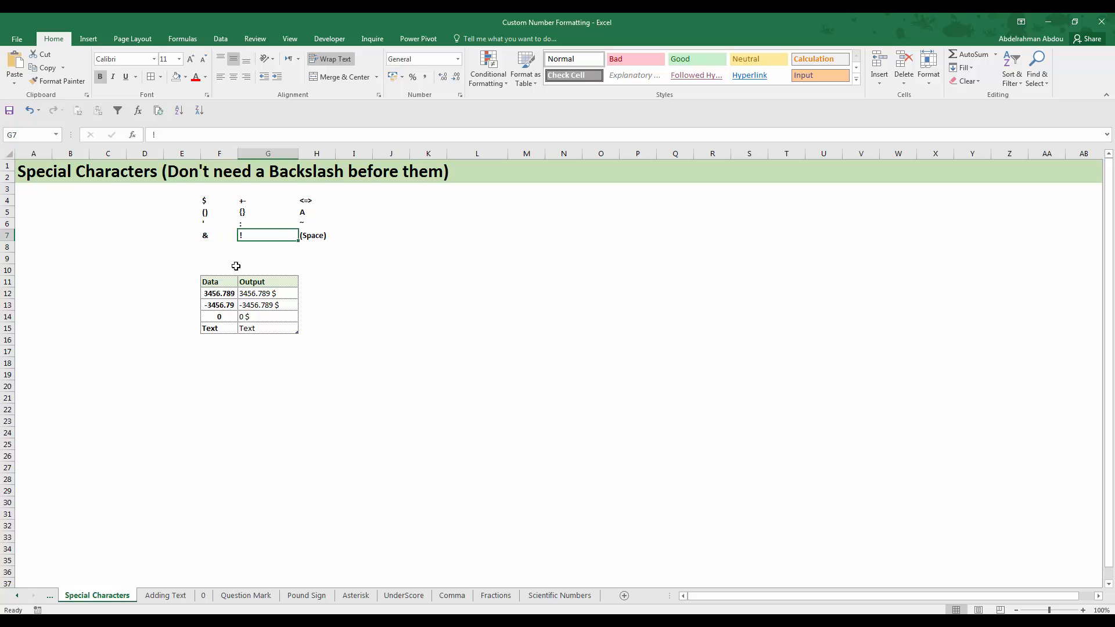
left_click(317, 236)
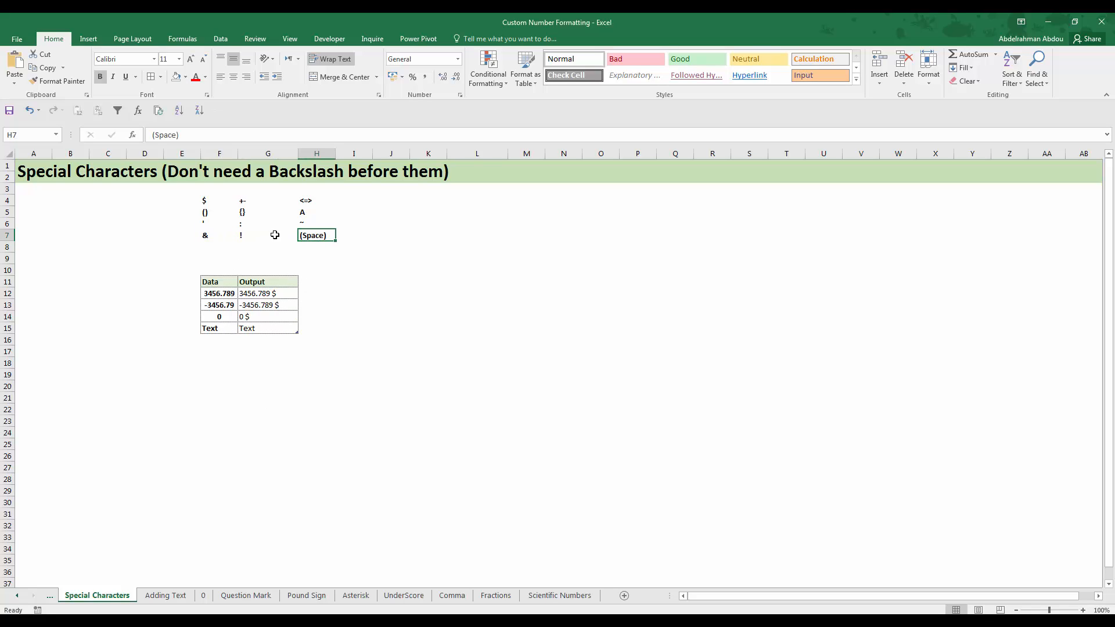
Inspect the custom number format of Output cells G12:G15 on the Special Characters sheet, leaving it as is
left_click_drag(276, 296, 270, 327)
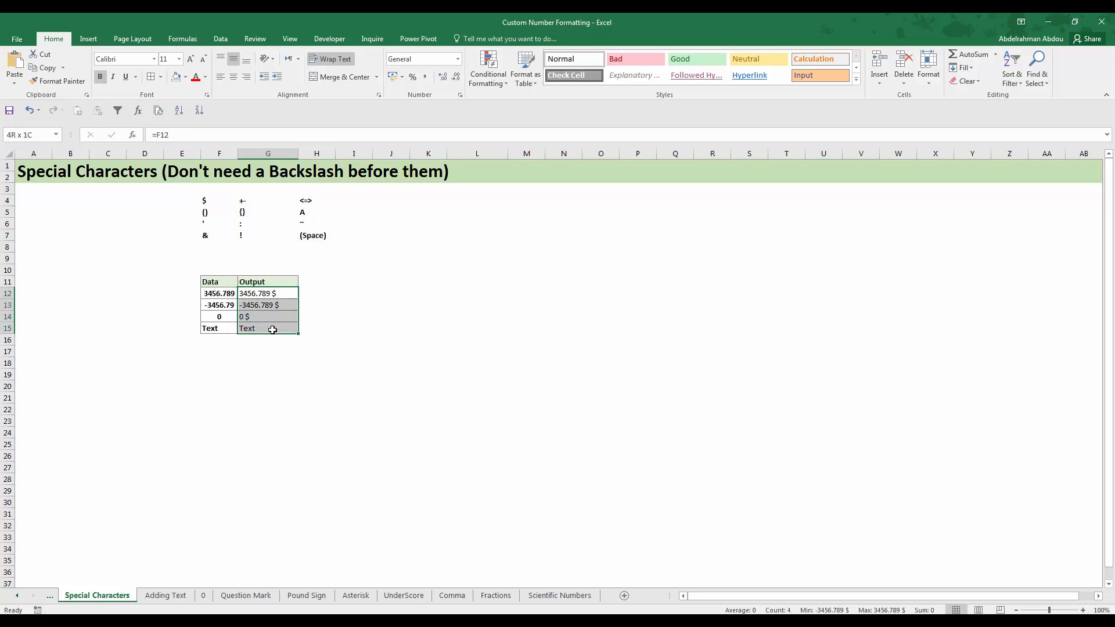
right_click(272, 329)
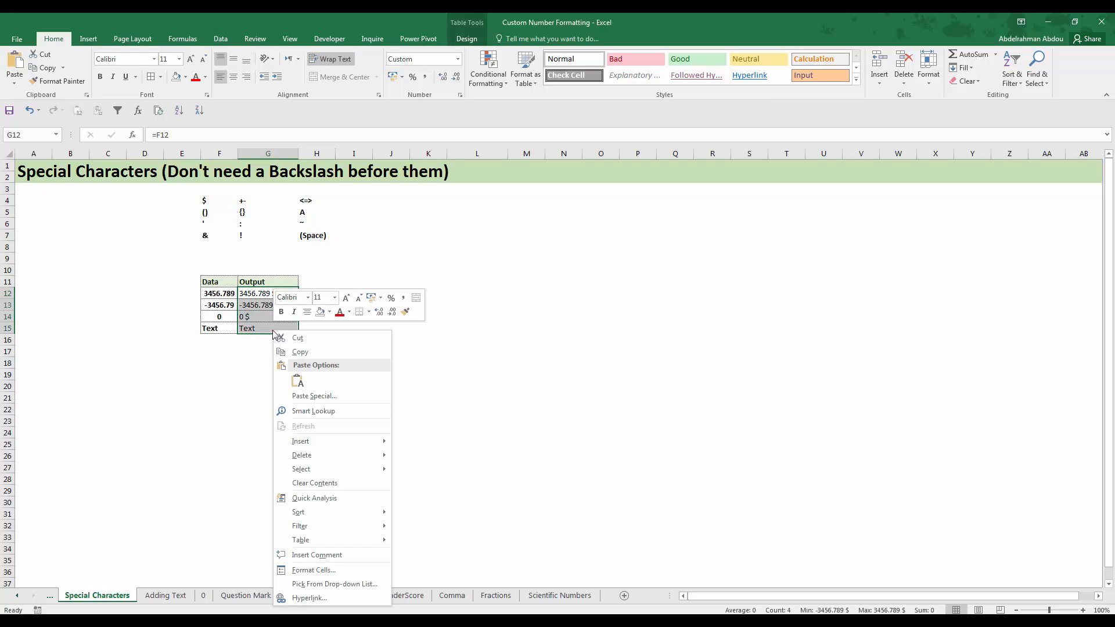
left_click(314, 571)
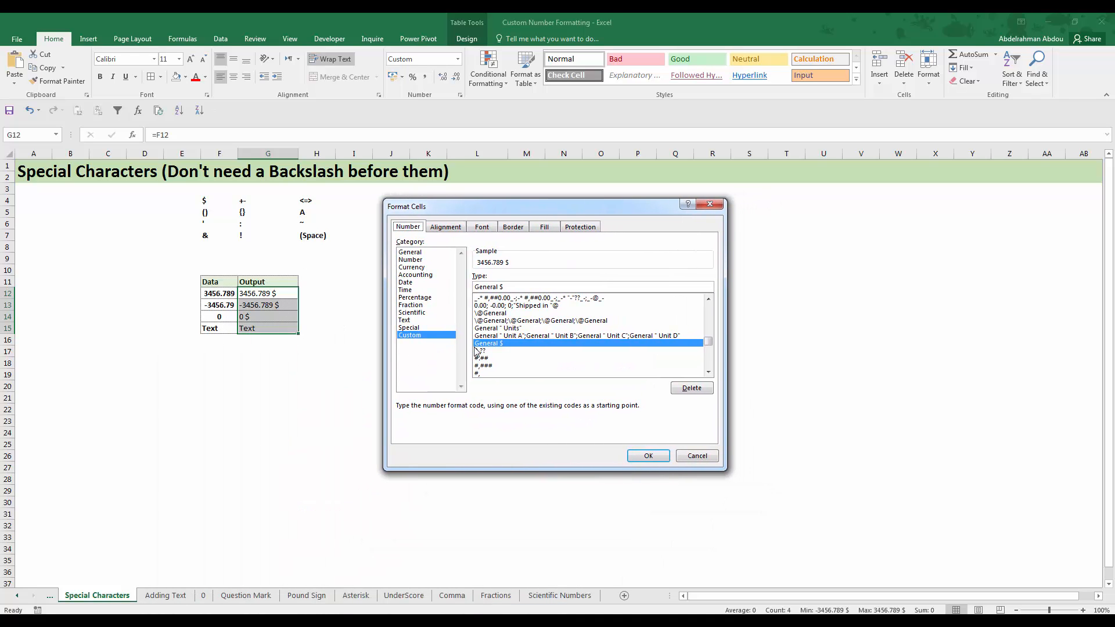
left_click(509, 288)
left_click(688, 460)
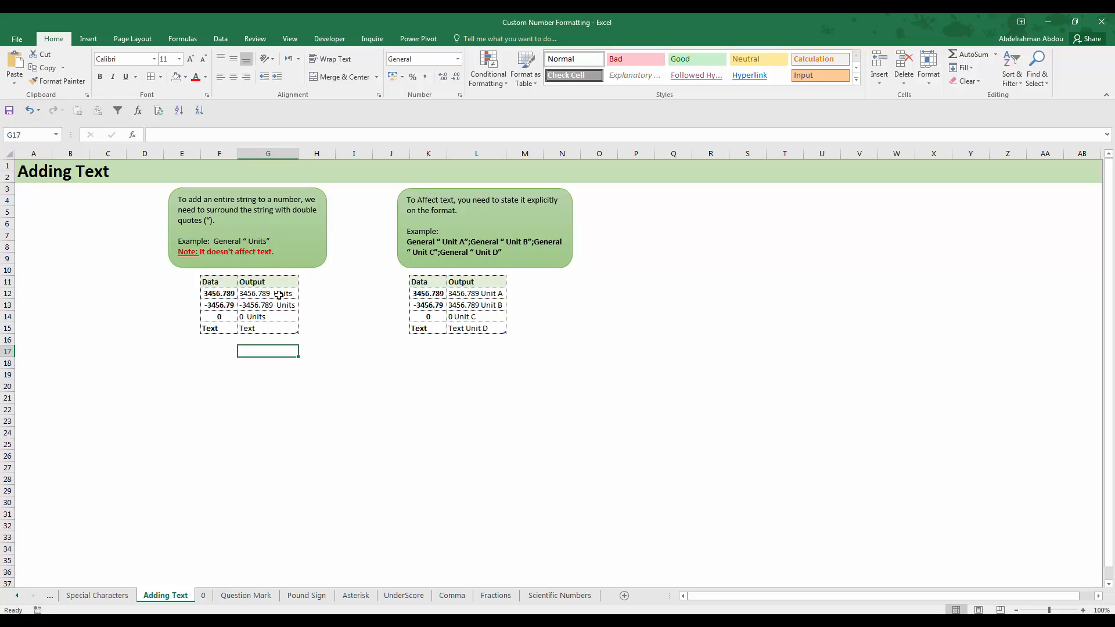
On the Adding Text sheet, read the quoted Units format example and compare its effect on Output cells G12:G14 and text cell G15
left_click(249, 241)
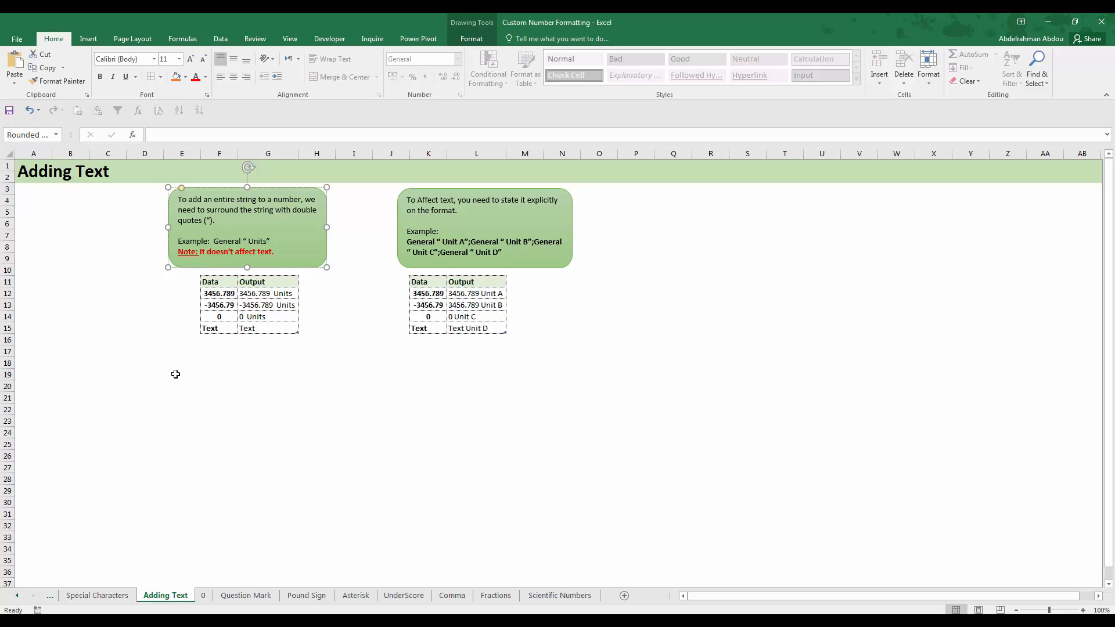
left_click(263, 329)
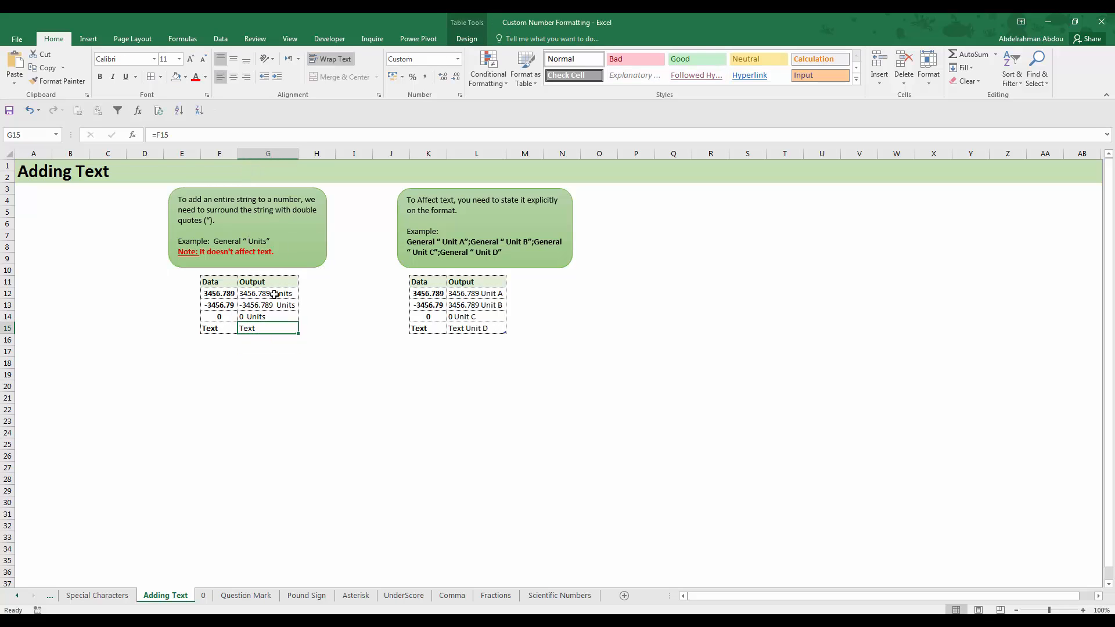
left_click(279, 295)
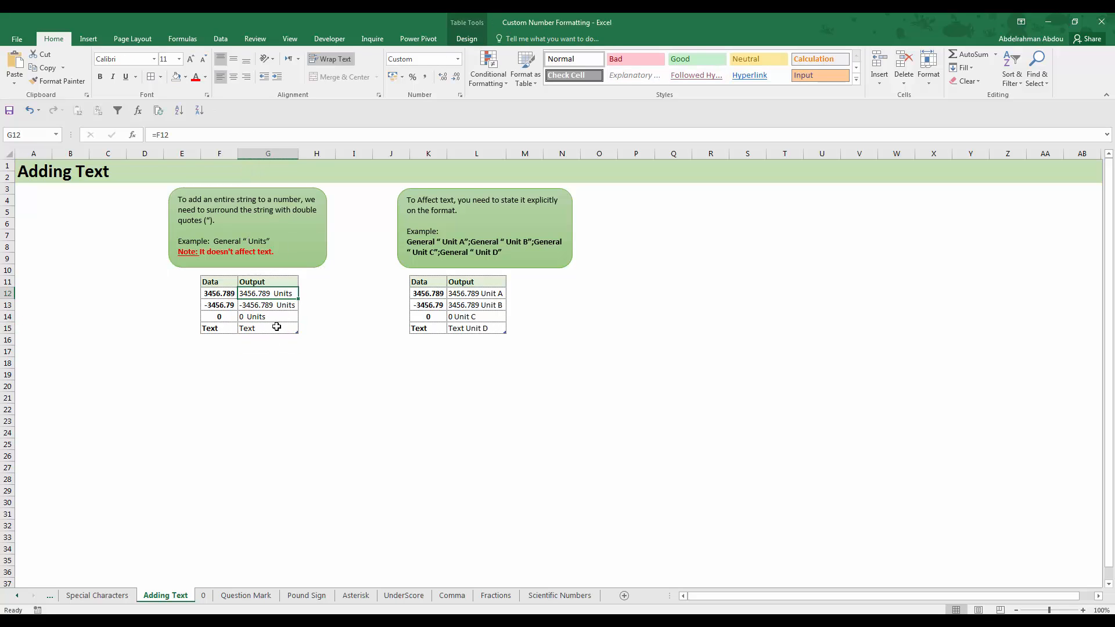
left_click_drag(277, 300, 280, 317)
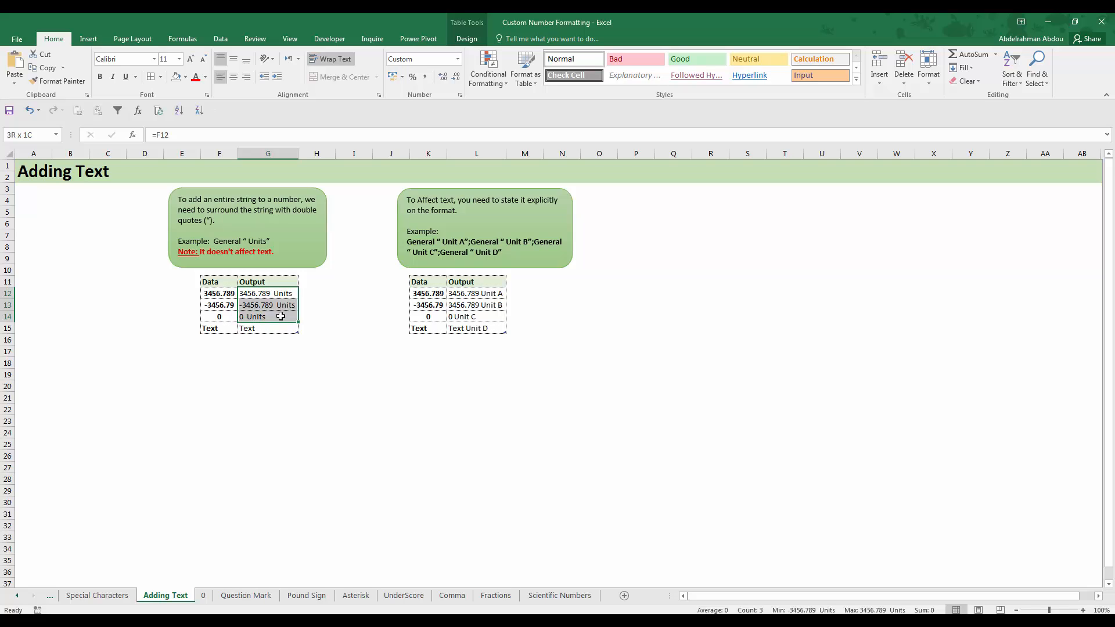
left_click(283, 329)
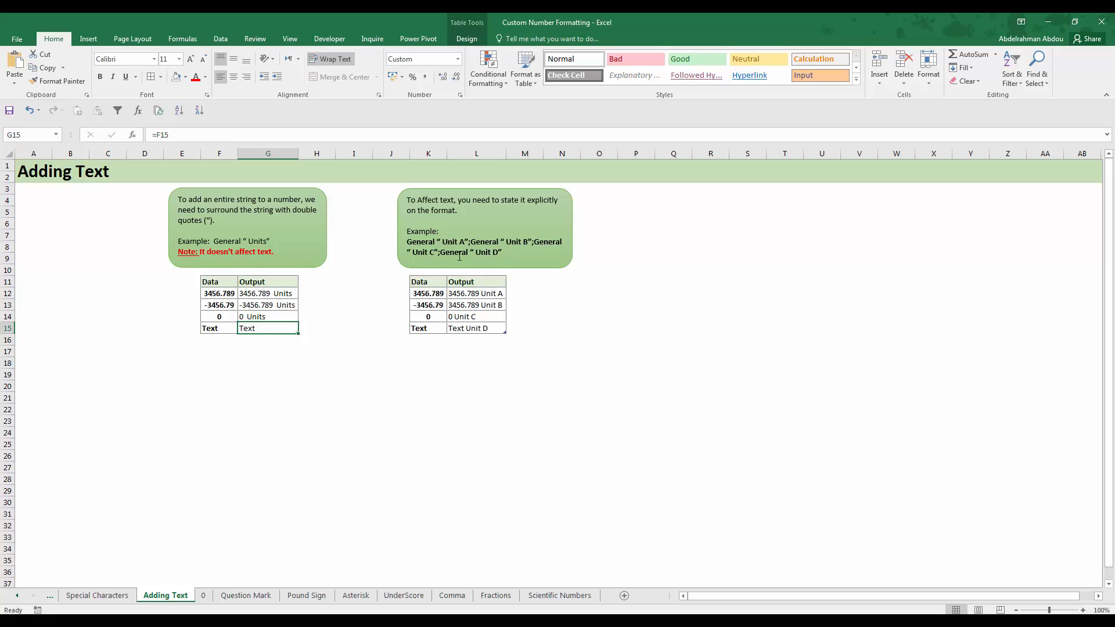
Check the text result in Output cell L15 against the four-section Unit A to Unit D format example
left_click(346, 284)
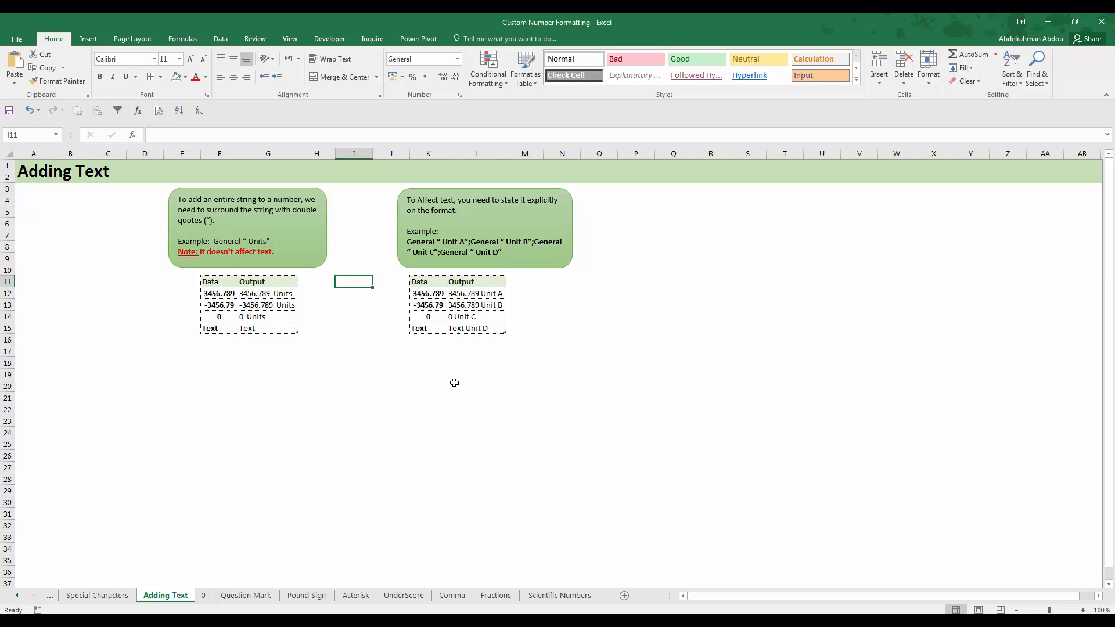
left_click(472, 327)
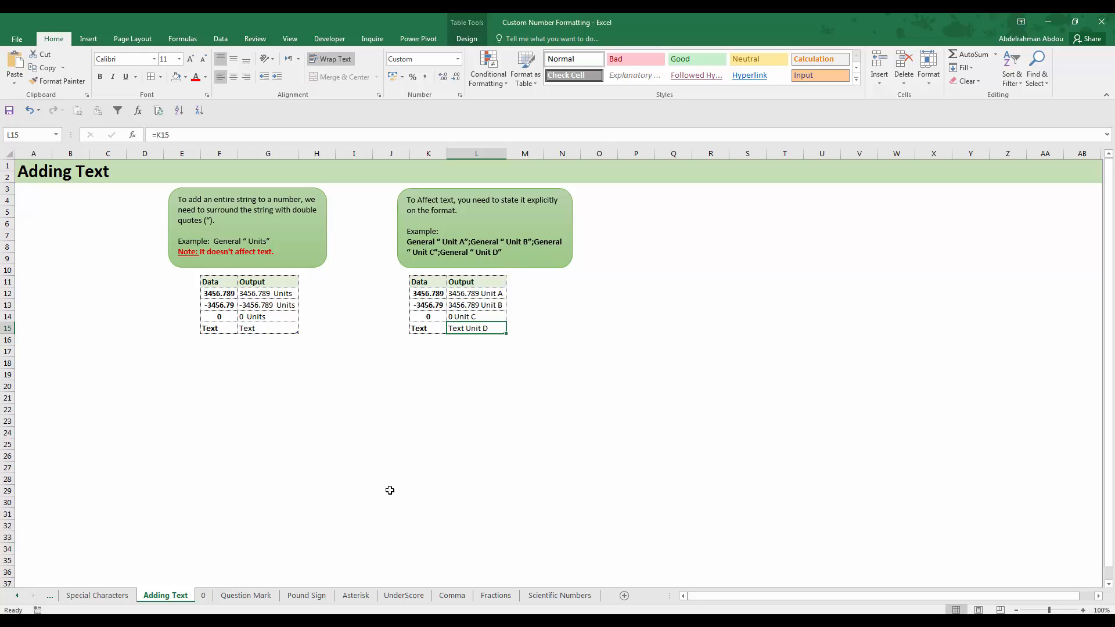
left_click(490, 350)
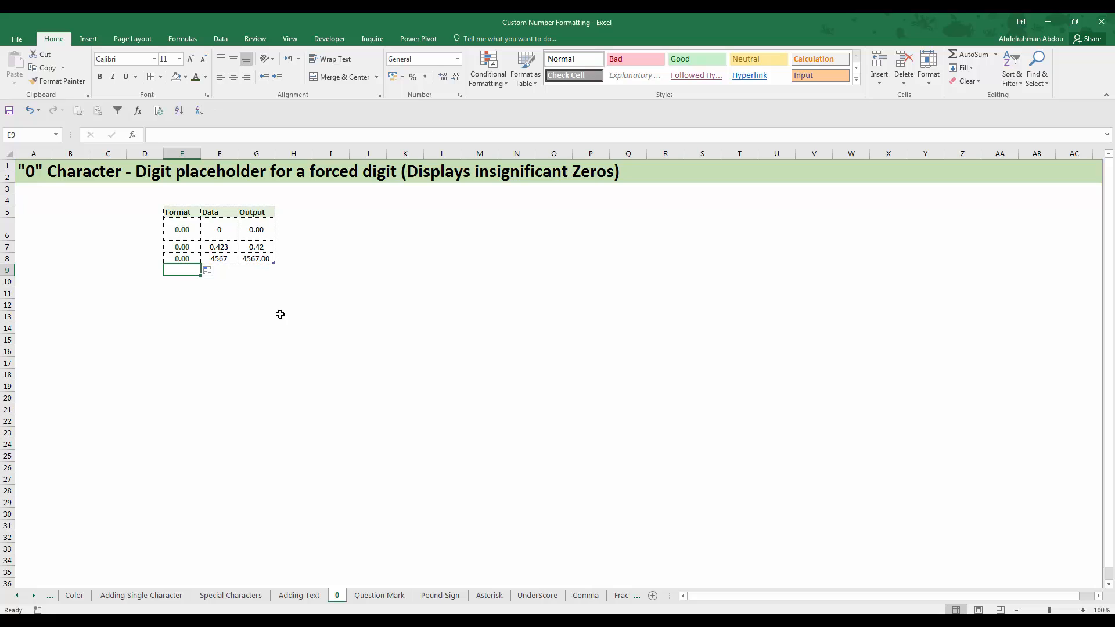
On the 0 sheet, read the 0.00 format code and compare the Data and Output cells in rows 6 and 7
left_click(167, 230)
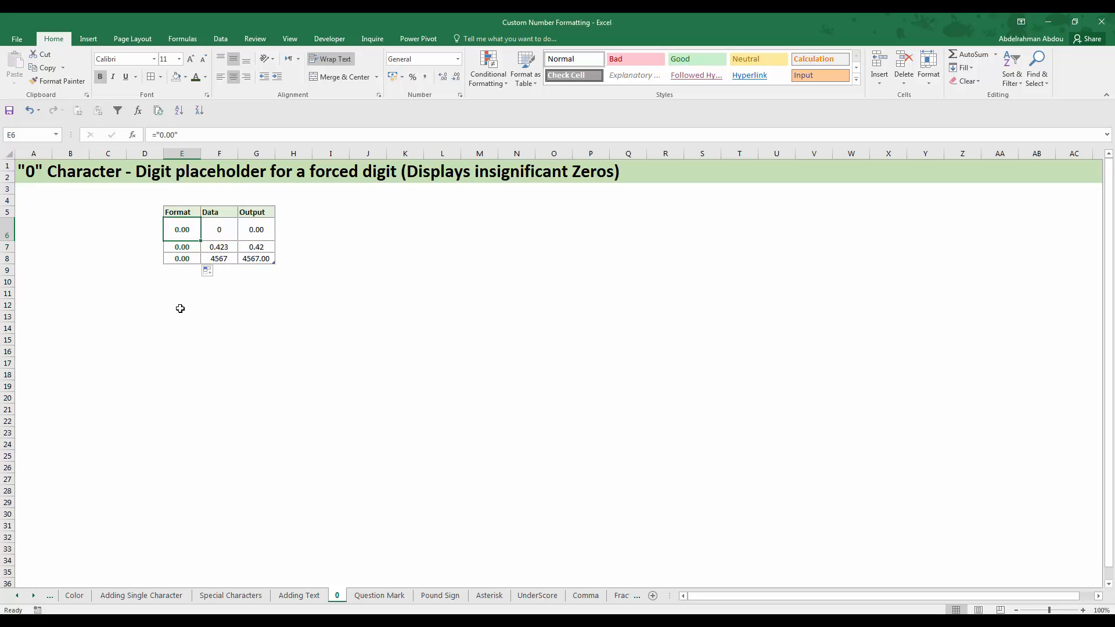
left_click(191, 307)
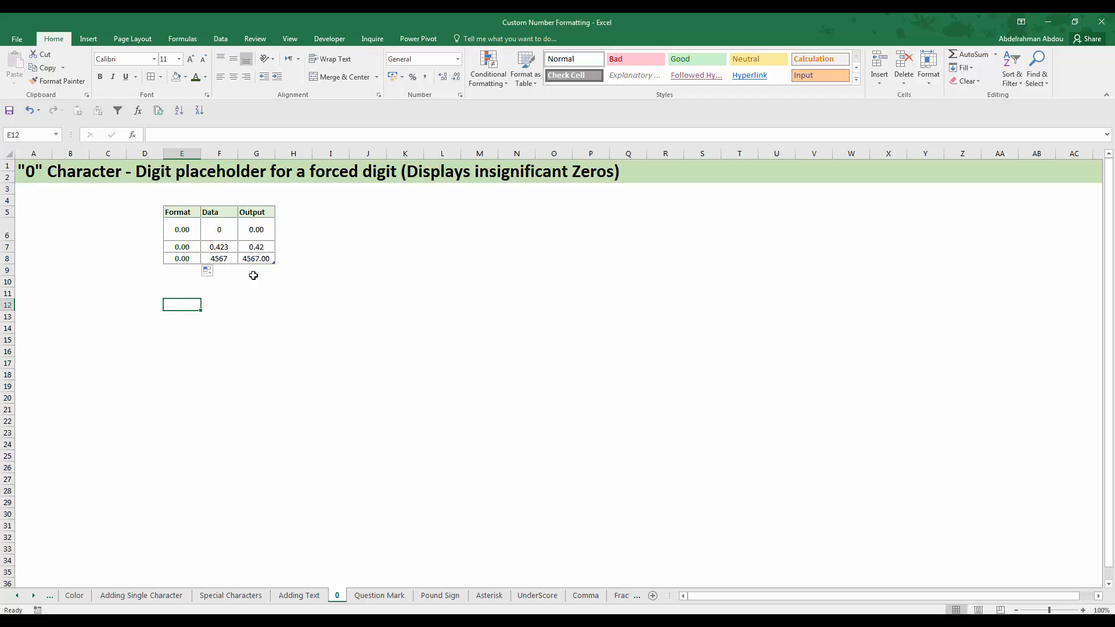
left_click(235, 229)
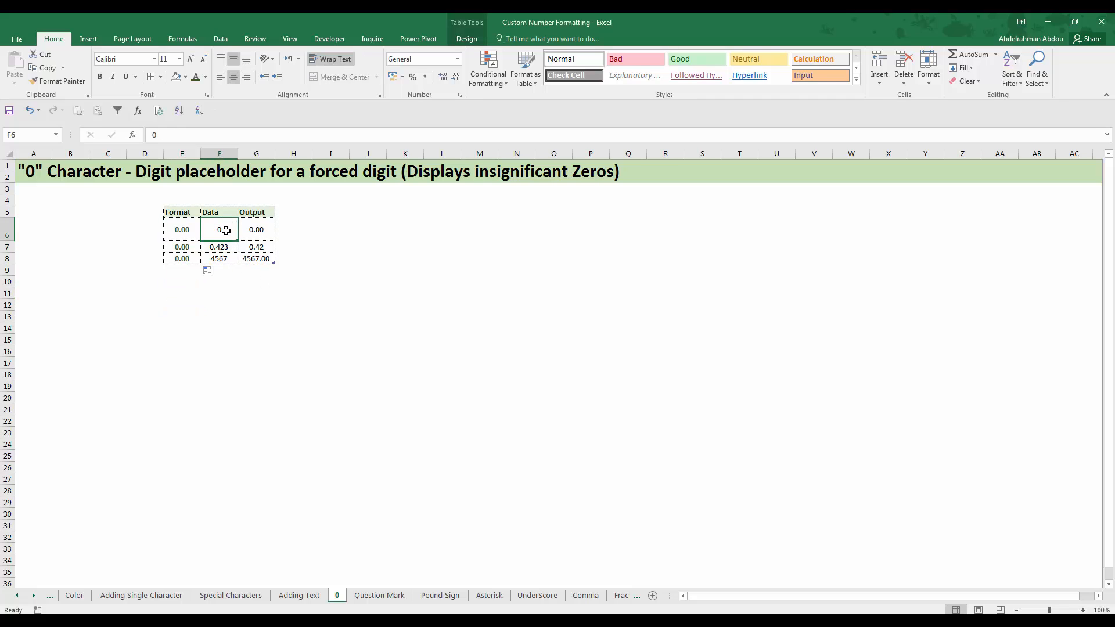
left_click(251, 231)
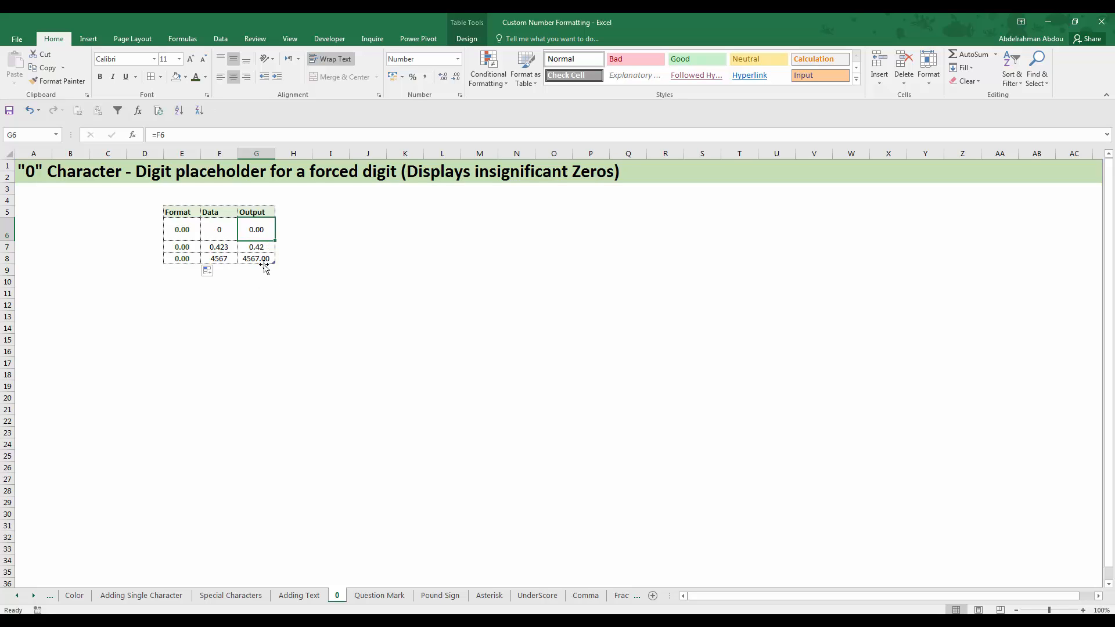
left_click(224, 246)
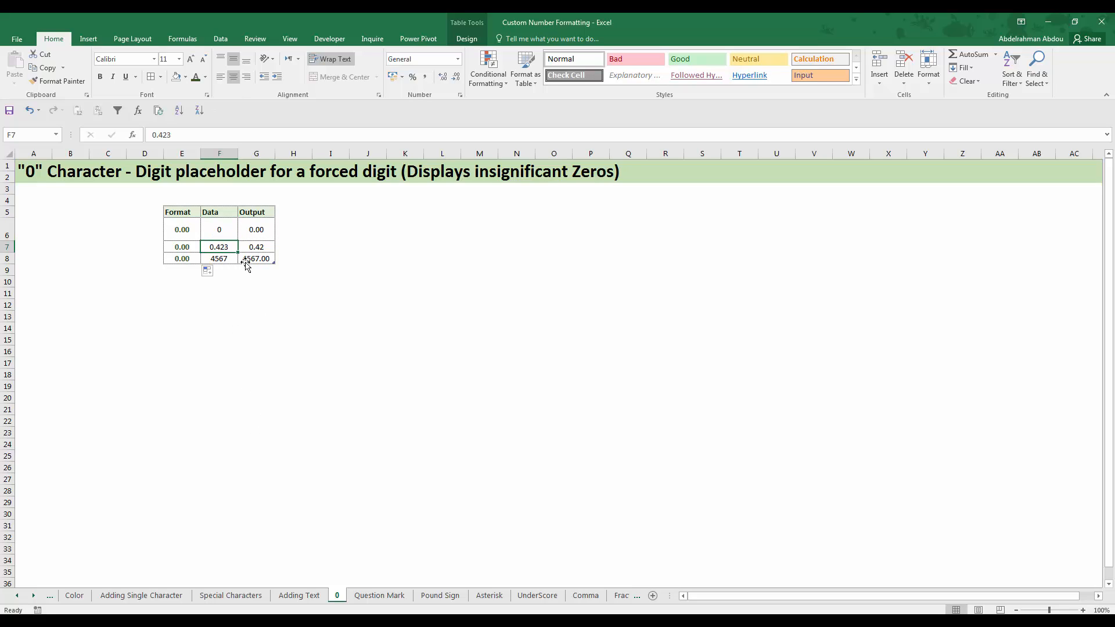
key("Right")
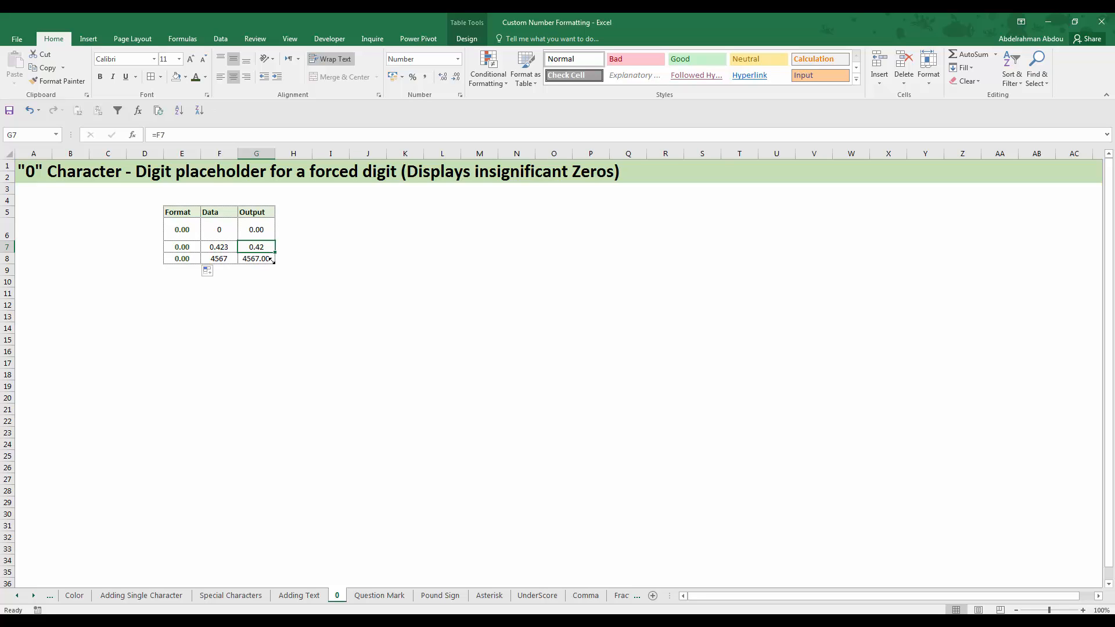
left_click(219, 248)
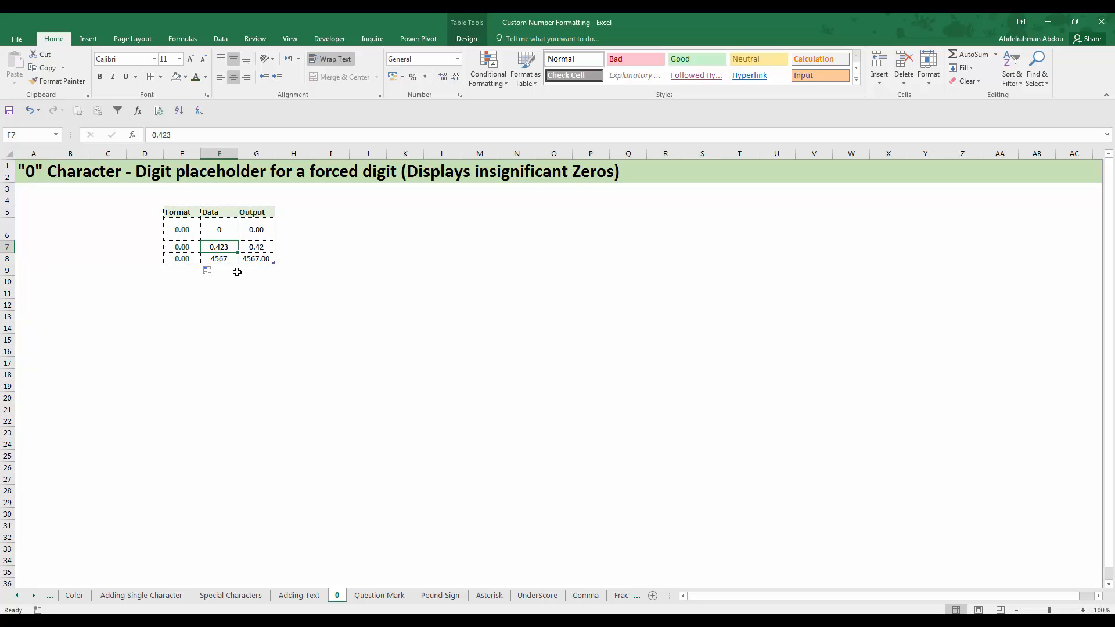
left_click(254, 246)
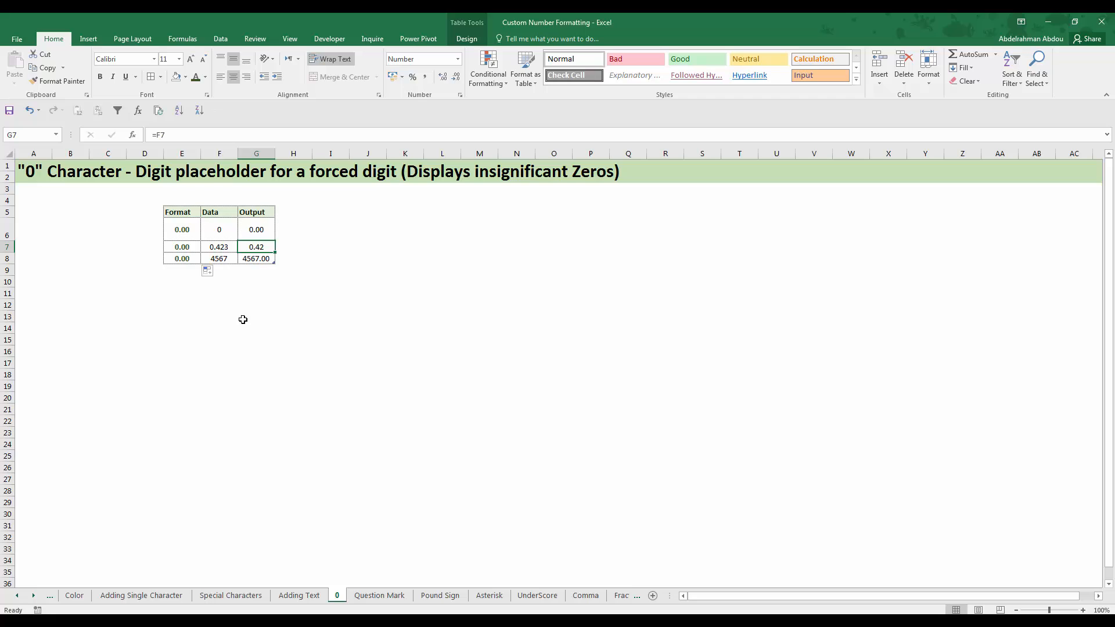
left_click(291, 246)
type("=")
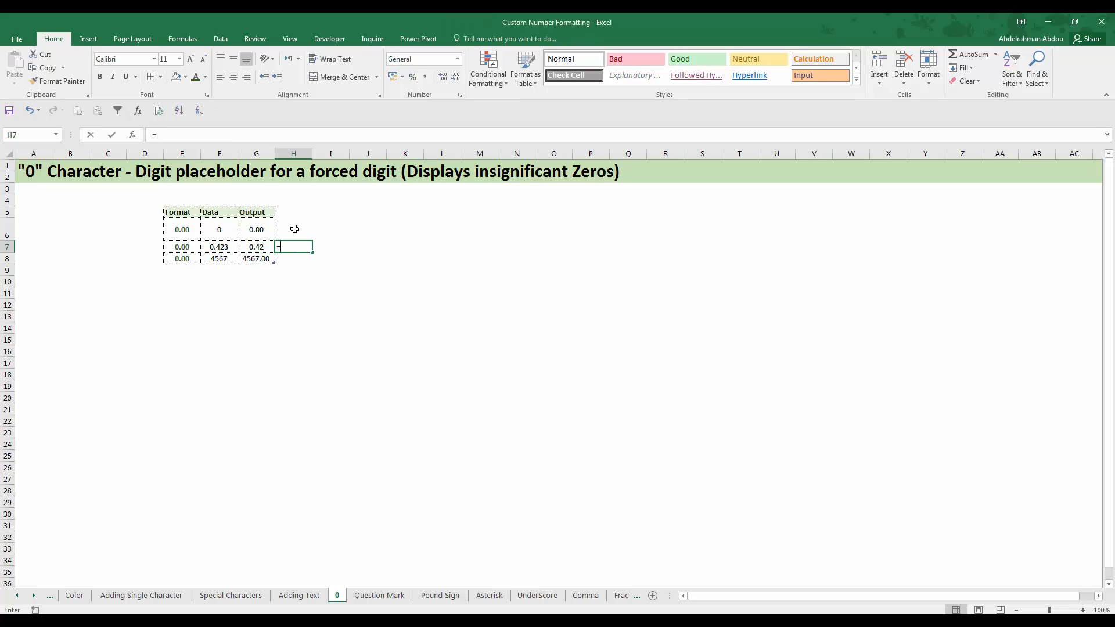
key("Left")
type("=")
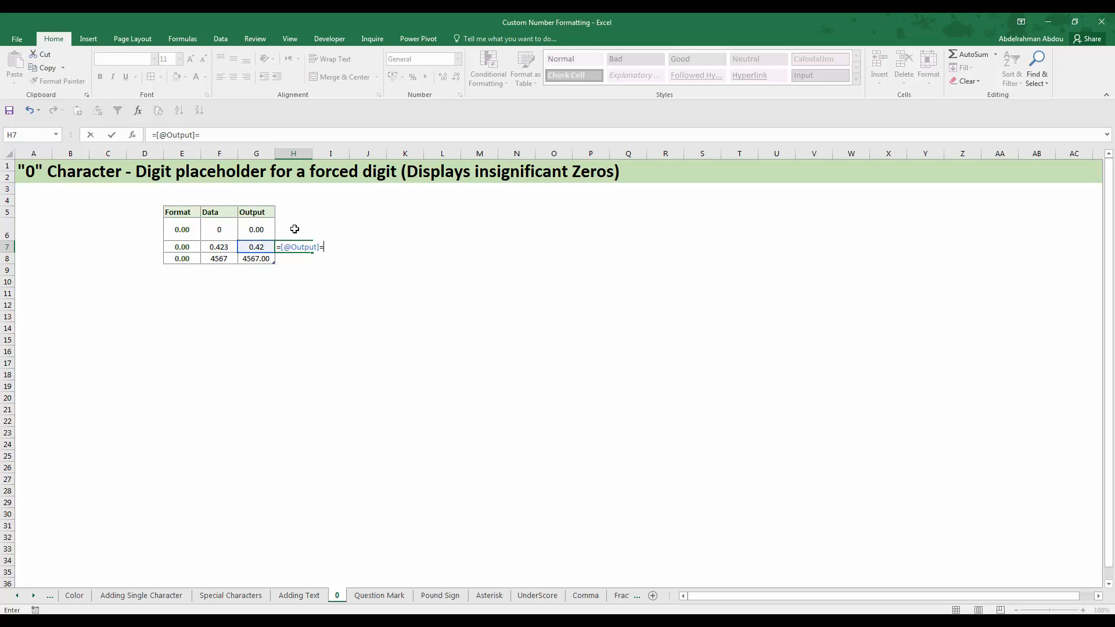
key("Left")
key("Left")
key("Return")
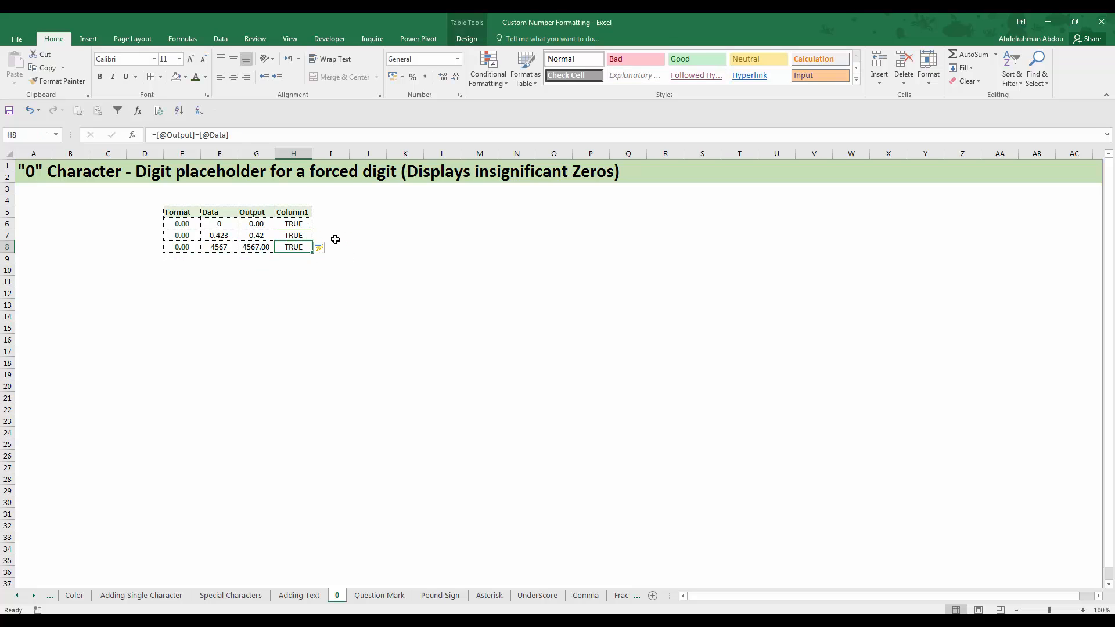
Delete the comparison column H5:H8 from the table
left_click_drag(293, 212, 296, 248)
right_click(297, 247)
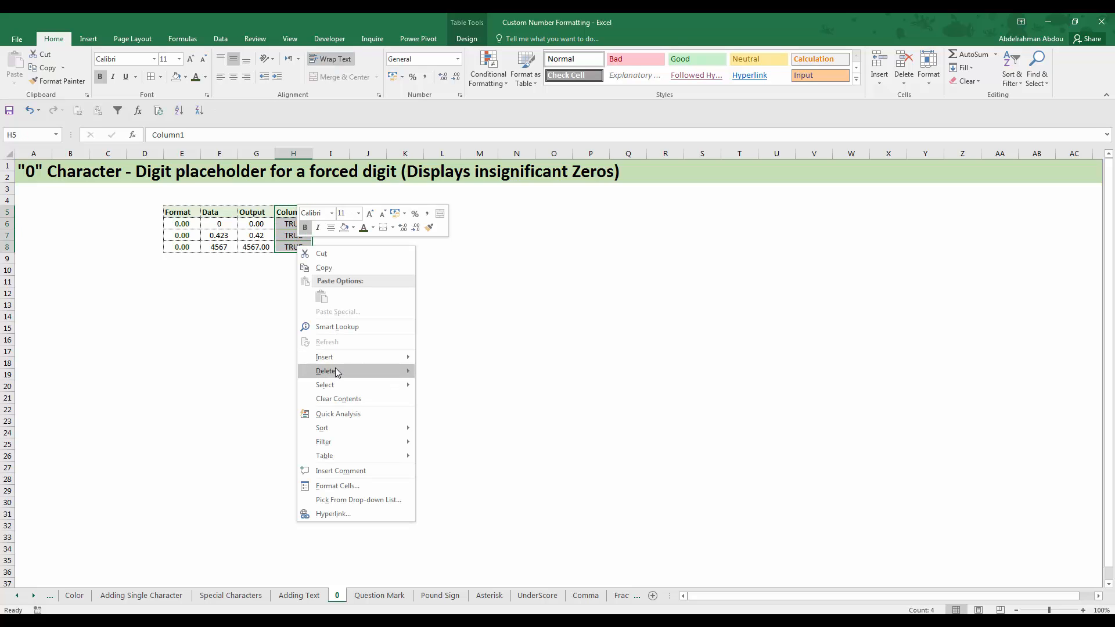
left_click(459, 371)
left_click(281, 256)
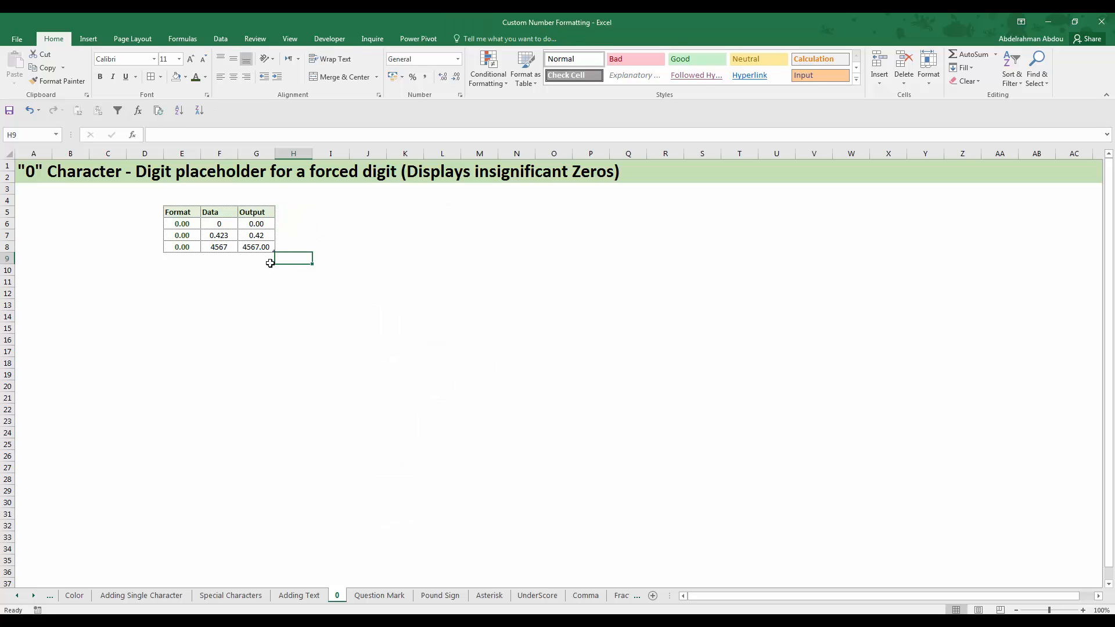
Compare the Data and Output cells in row 7, F7 and G7, and in row 8, F8 and G8
left_click(269, 237)
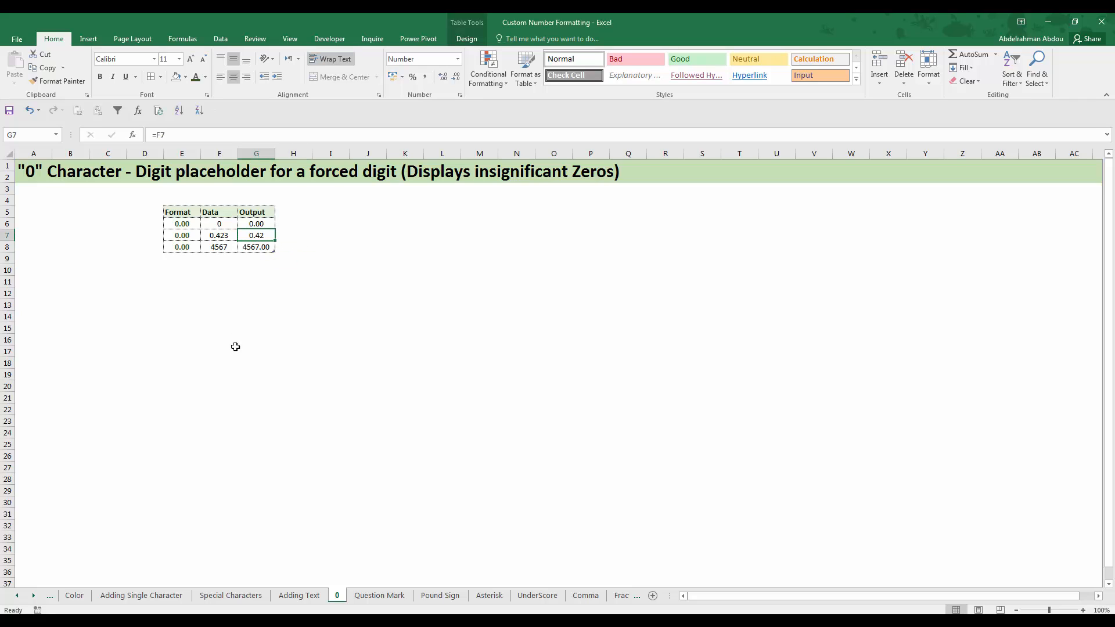
left_click(227, 236)
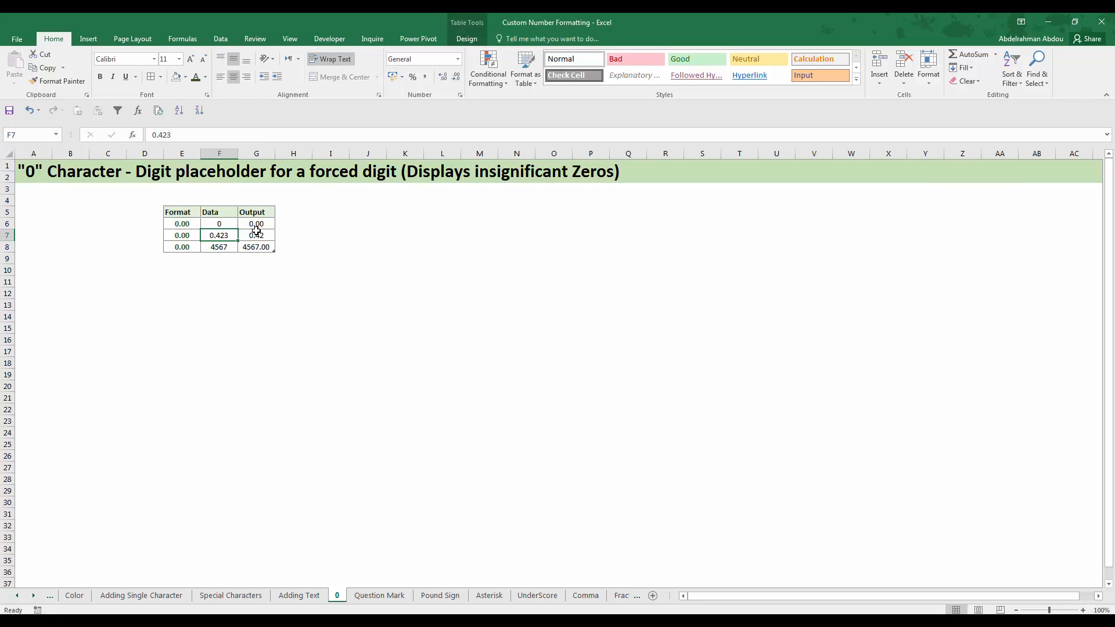
left_click(255, 233)
left_click(226, 235)
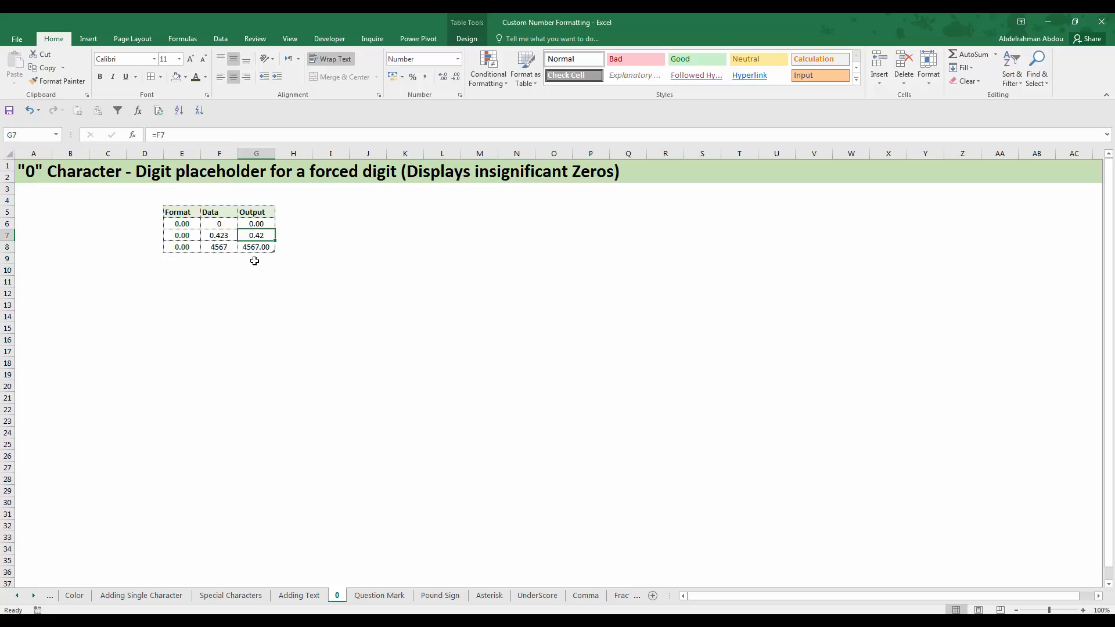
left_click(219, 236)
left_click(259, 236)
left_click(228, 247)
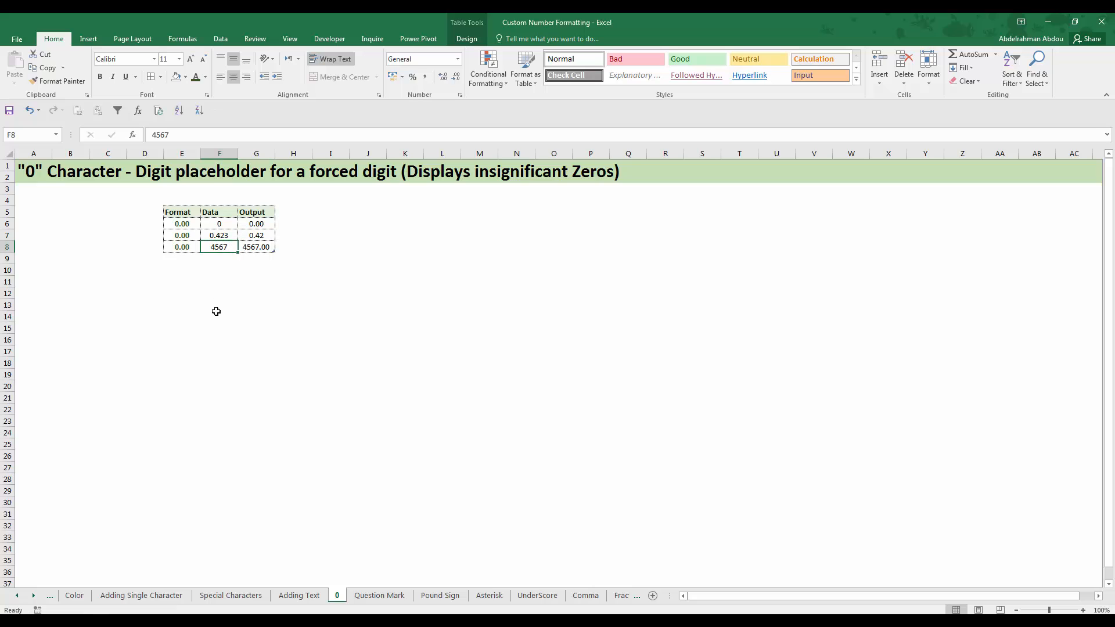
left_click(254, 248)
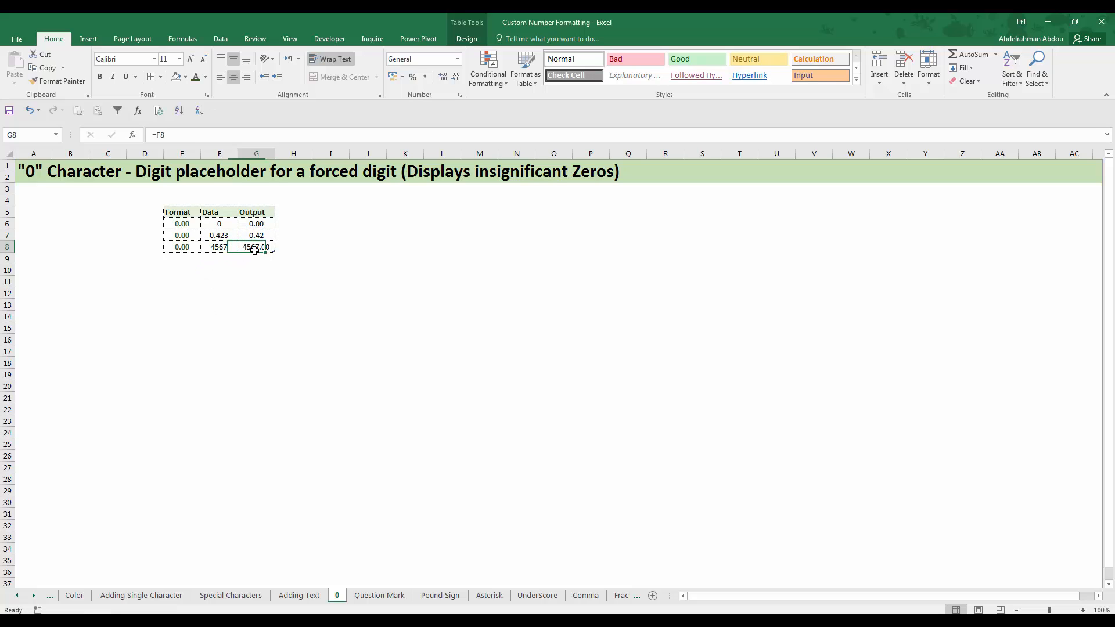
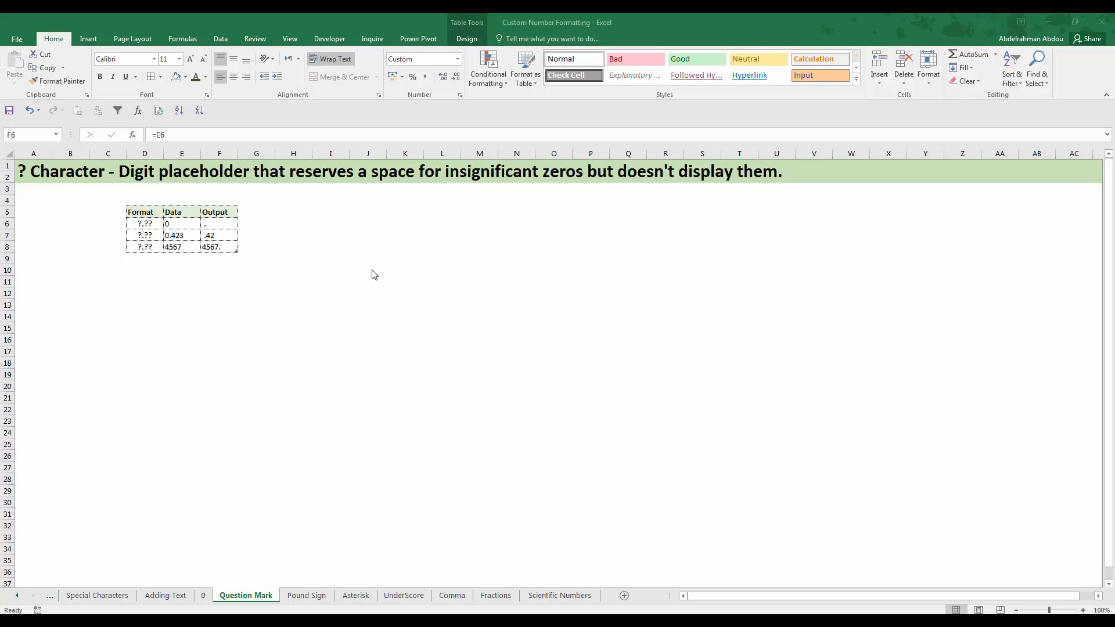
On the Question Mark sheet, read the ?.?? format code in D6 and compare the Data and Output cells in row 6
left_click(176, 255)
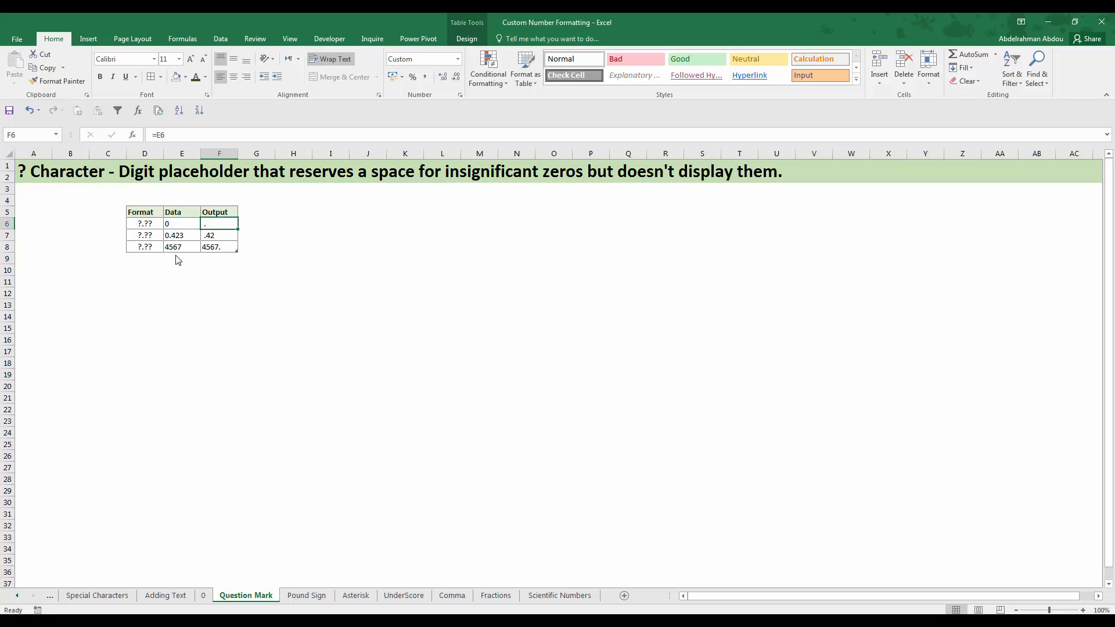
left_click(162, 270)
left_click(152, 223)
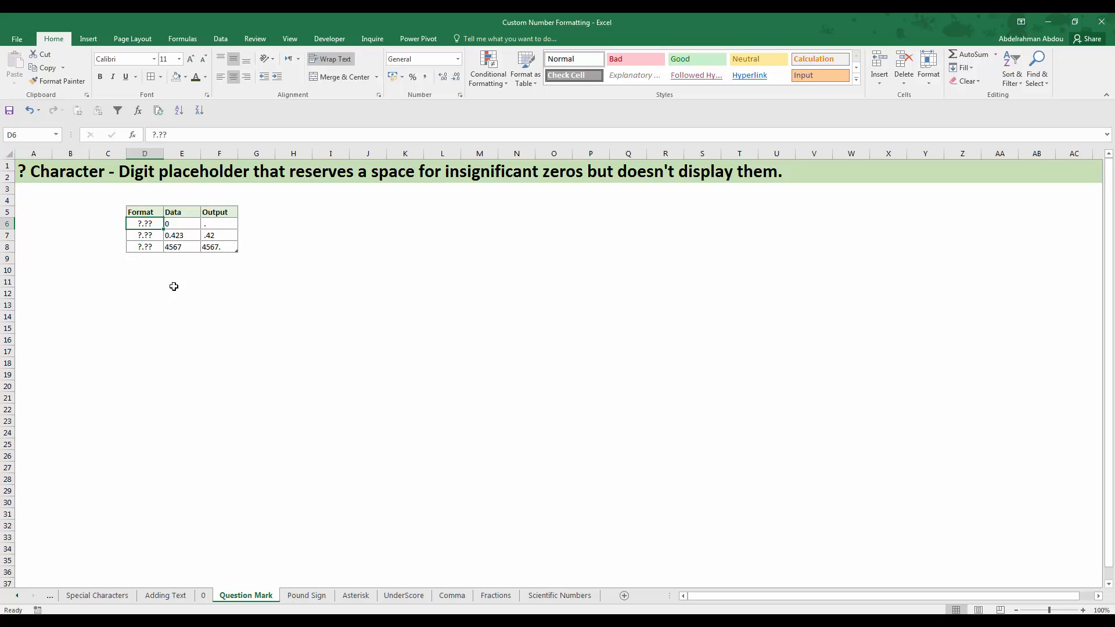
left_click(174, 227)
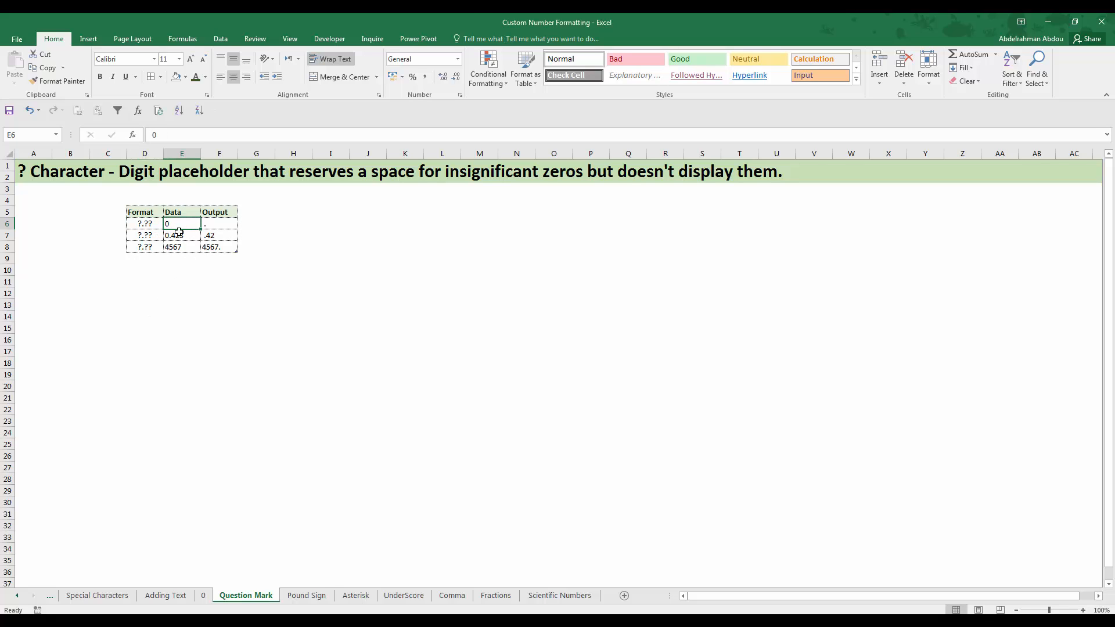
left_click(211, 224)
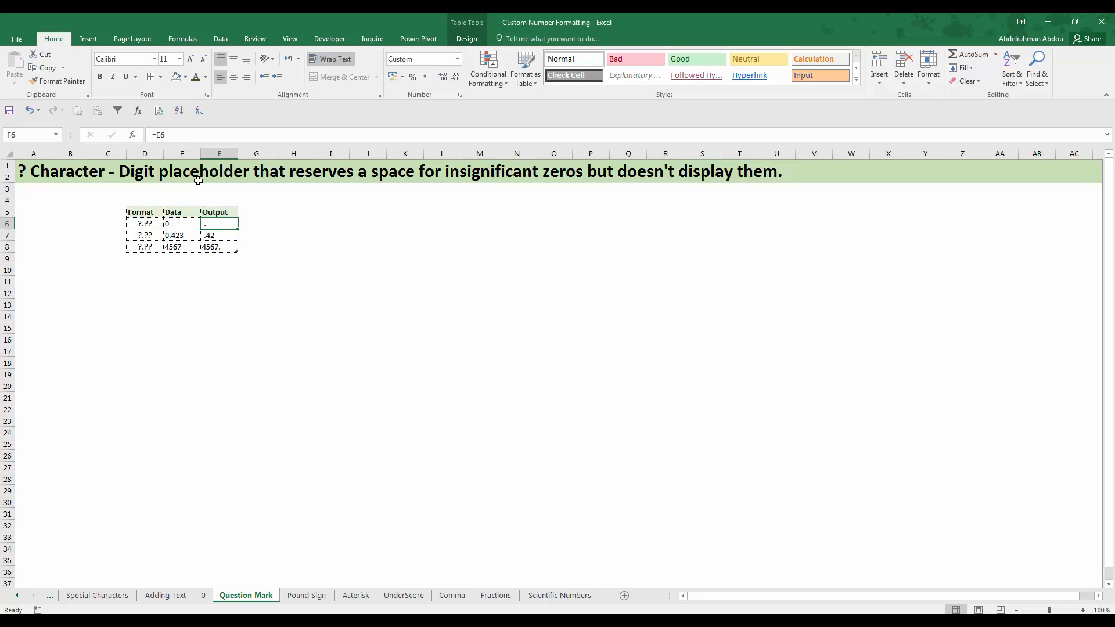
left_click(173, 225)
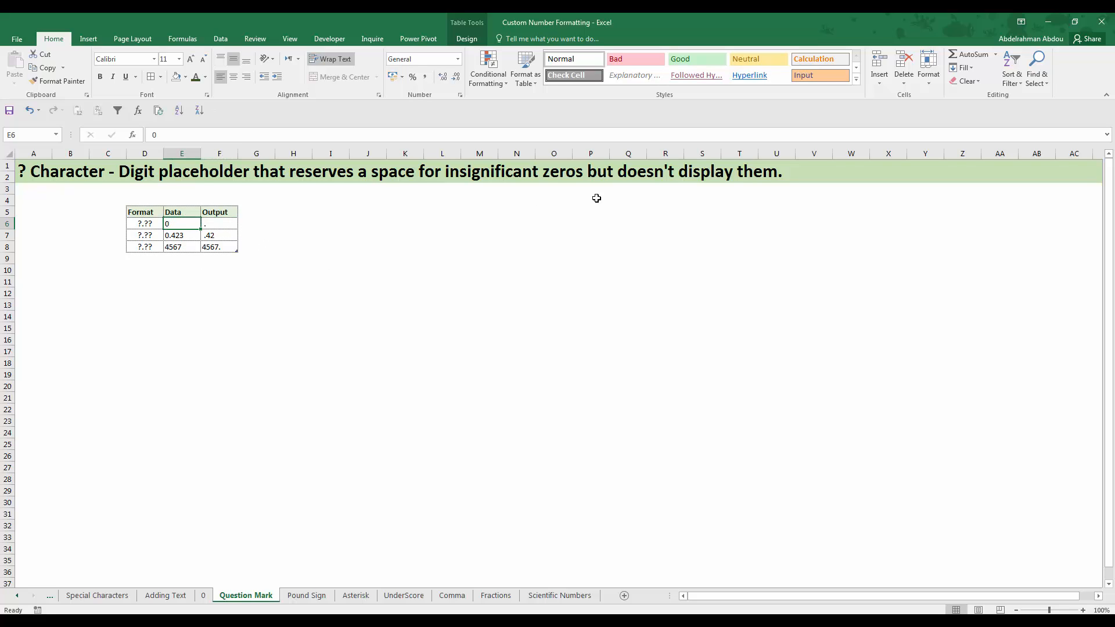
left_click(209, 224)
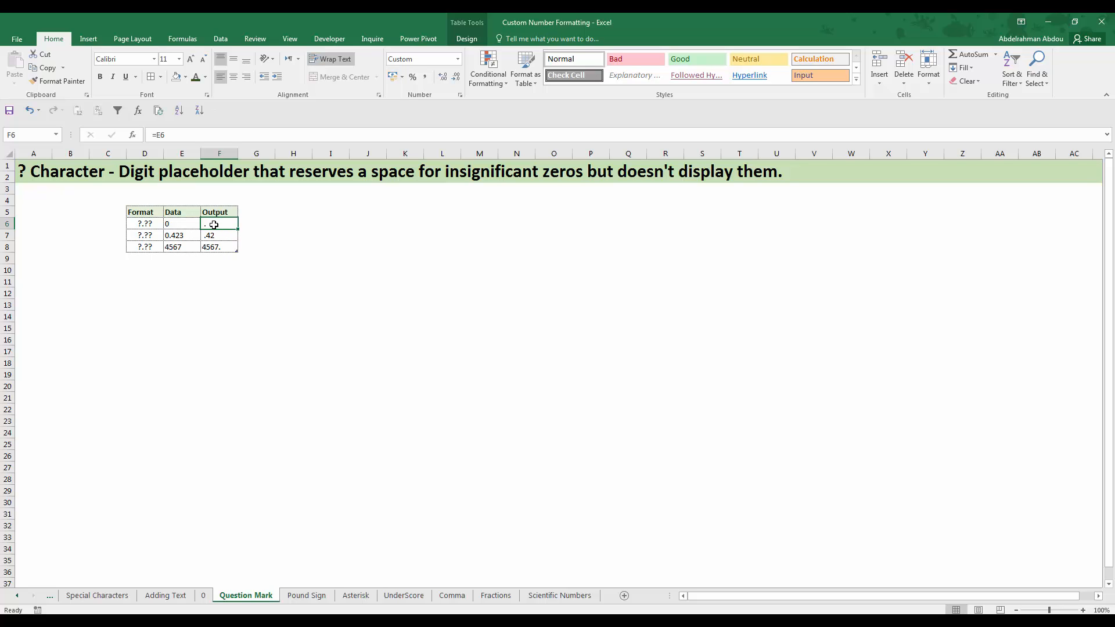
scroll(214, 225, "up", 5)
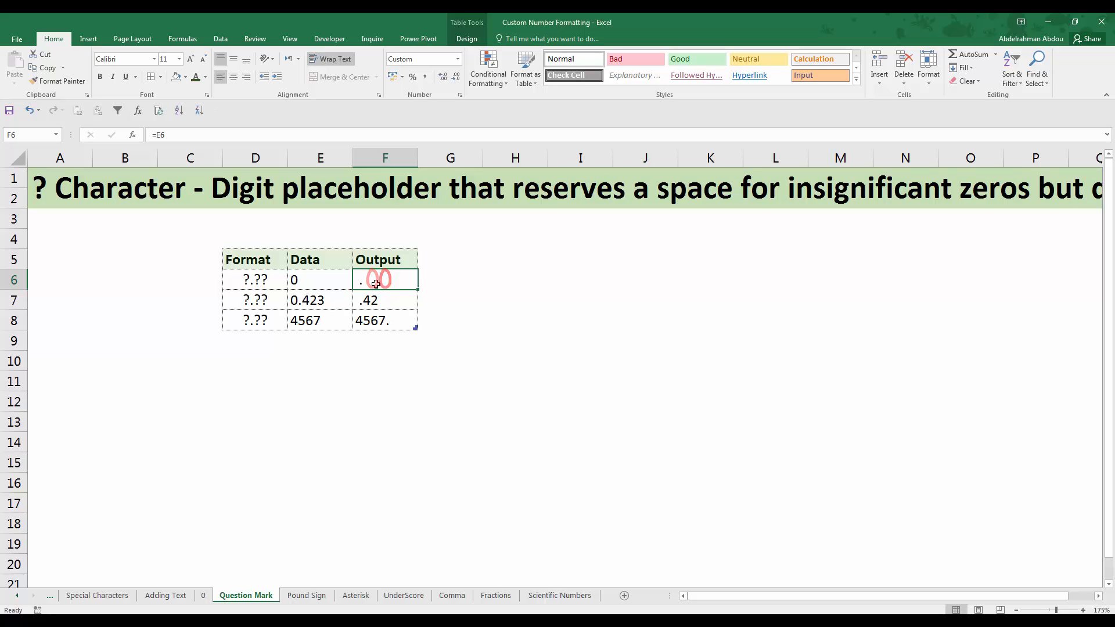
Compare the Data and Output cells under the ?.?? format in row 7, E7 and F7, and in row 8, E8 and F8
left_click(323, 300)
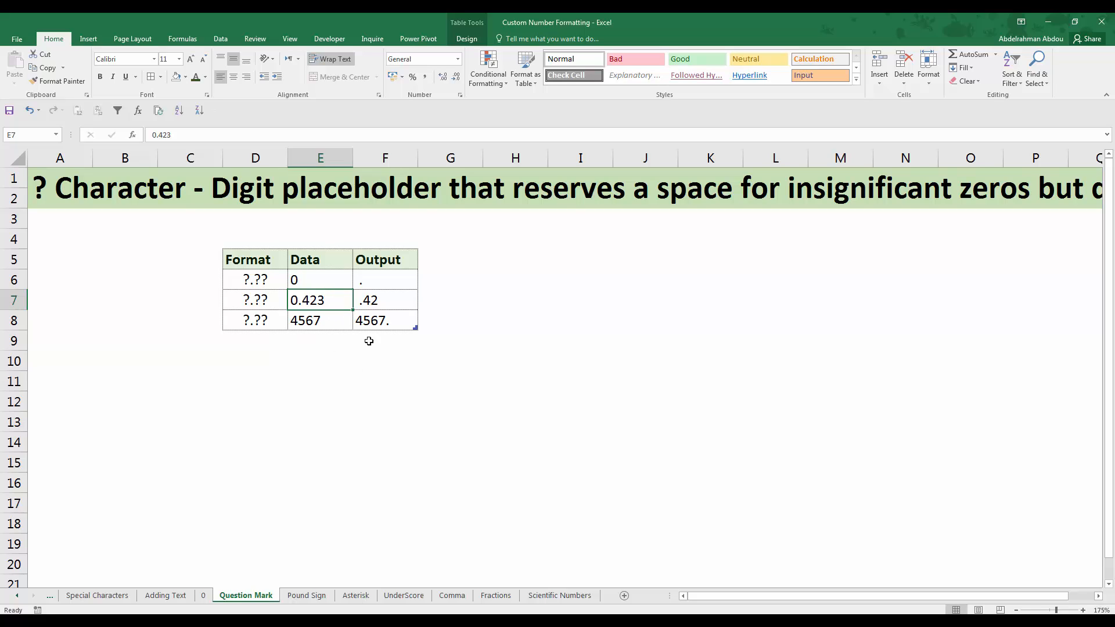
left_click(369, 305)
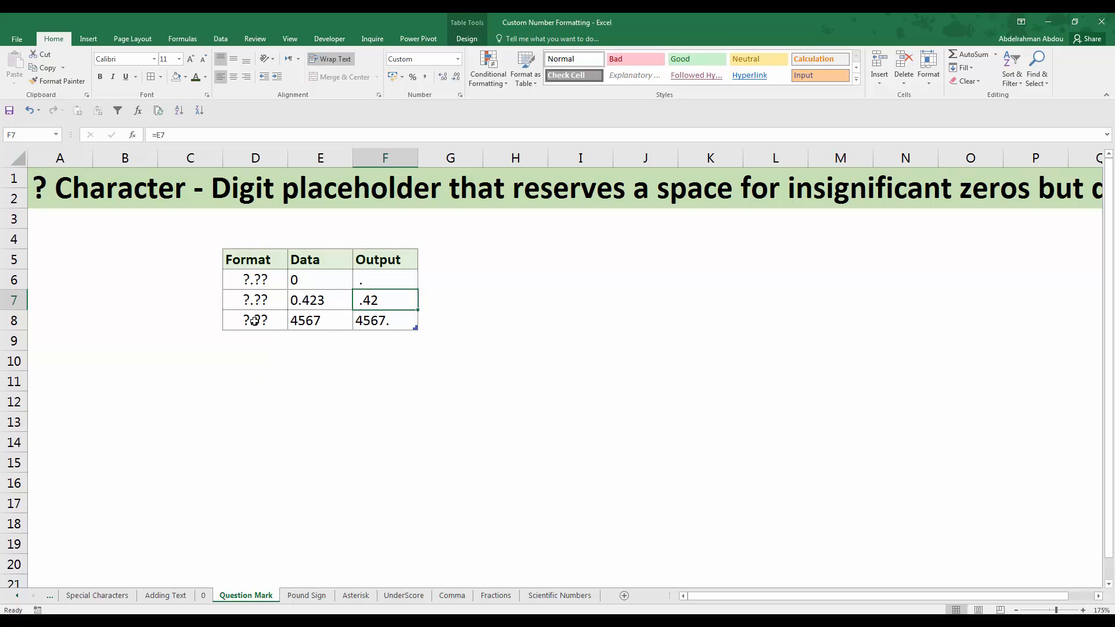
left_click(329, 318)
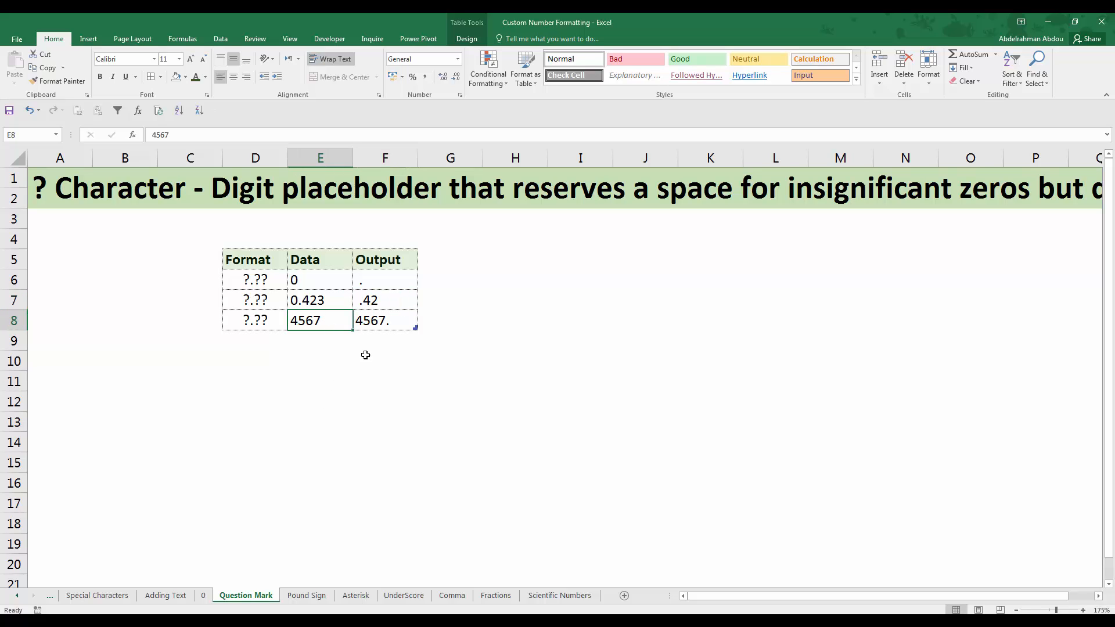
left_click(372, 321)
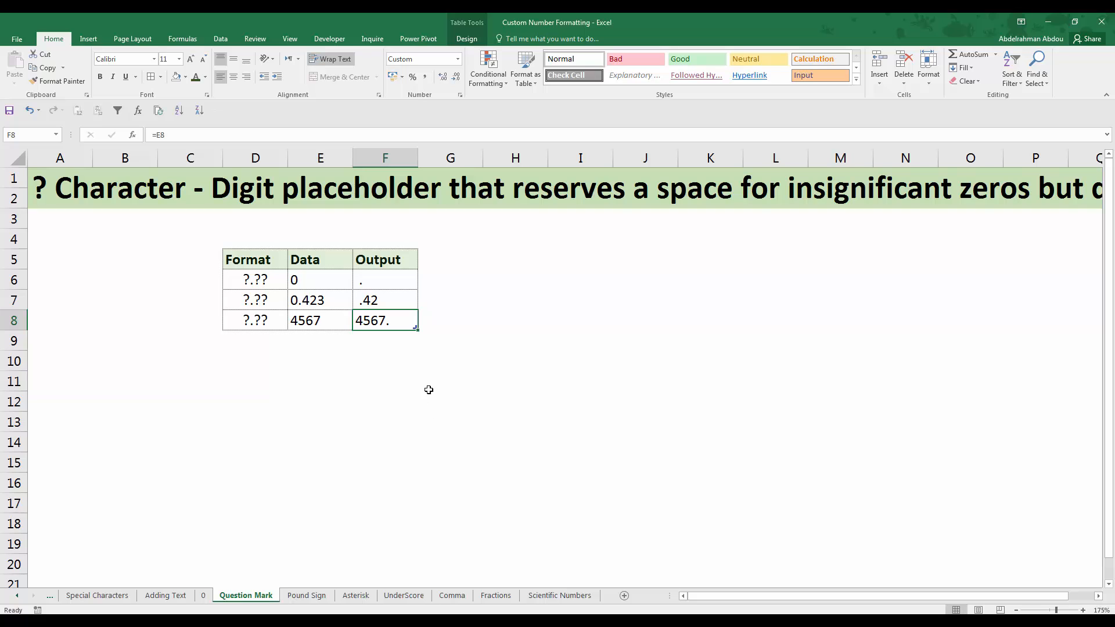
scroll(431, 392, "down", 4)
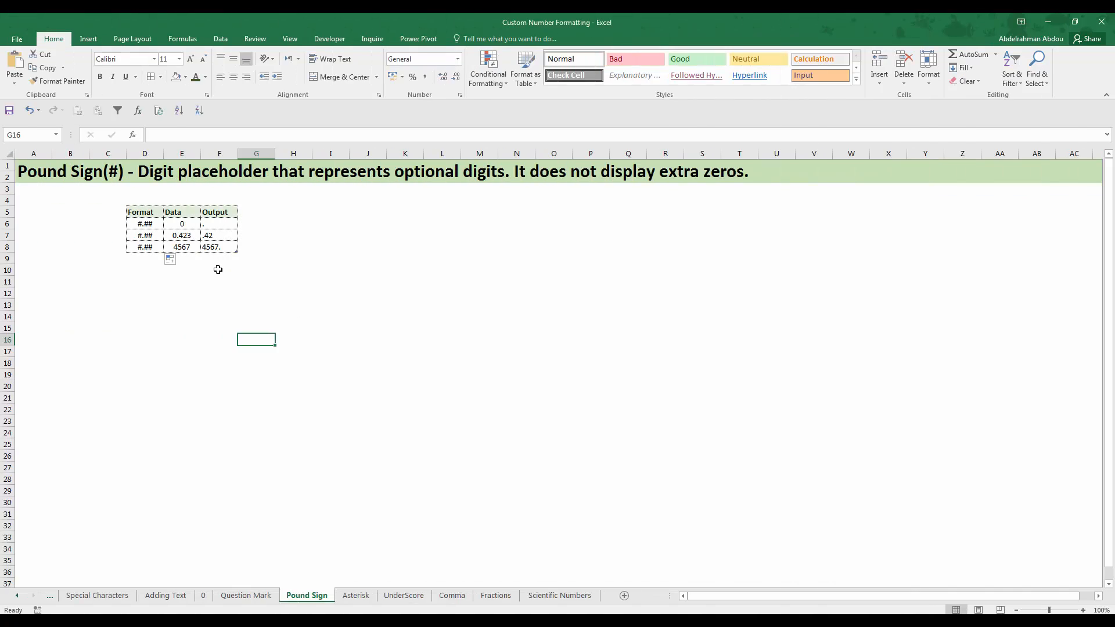
On the Pound Sign sheet, look over the Output cells from F8 up to F6 alongside their Data values
left_click(222, 270)
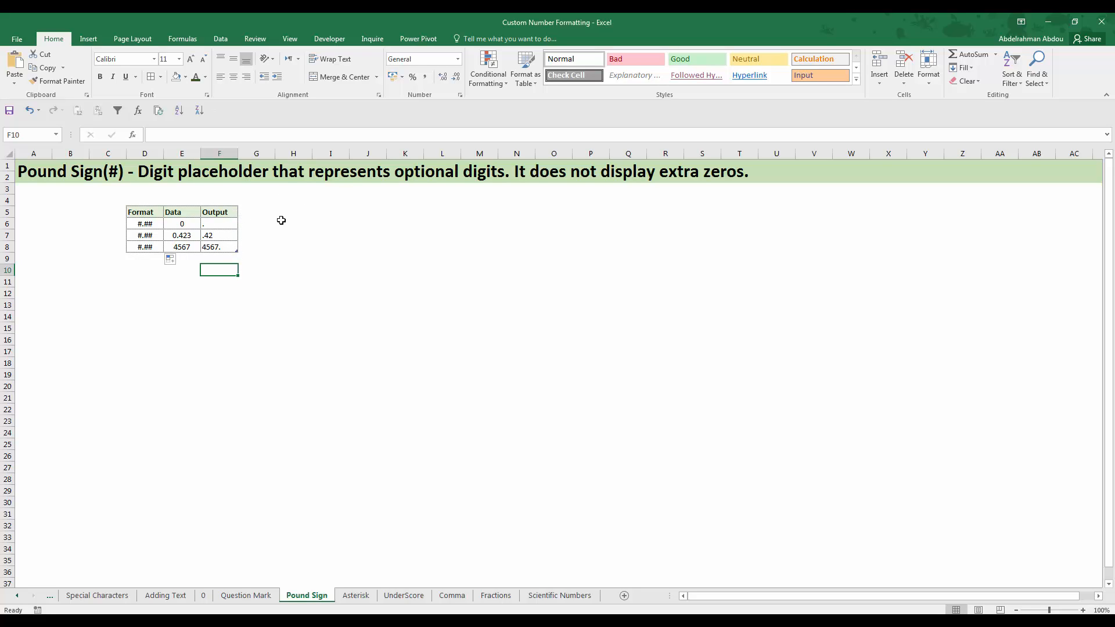
left_click(224, 247)
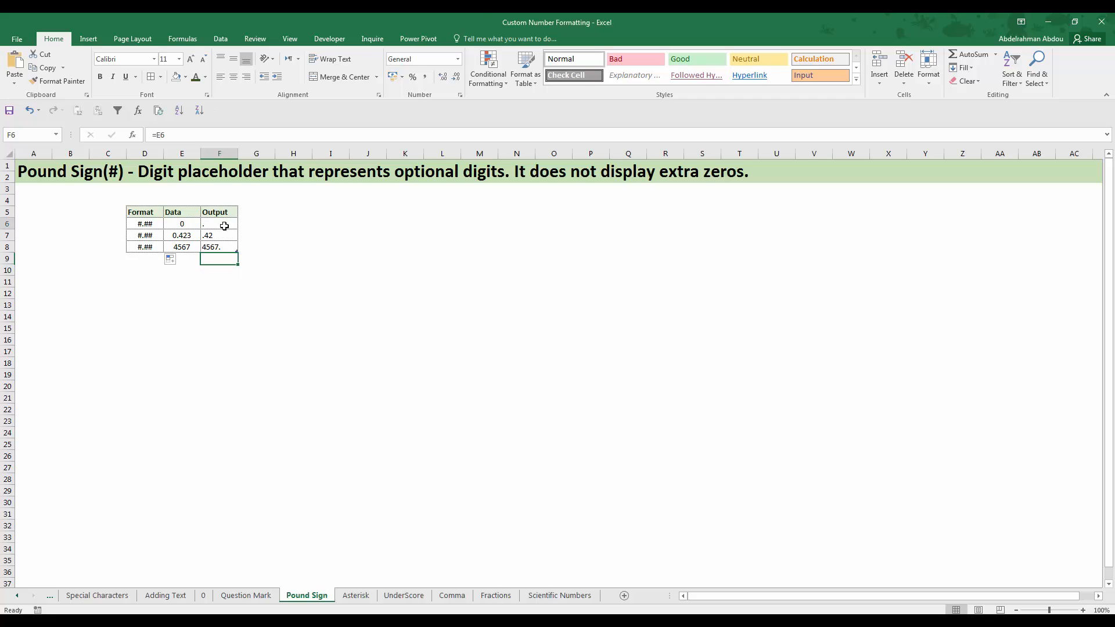
left_click(192, 247)
left_click(219, 232)
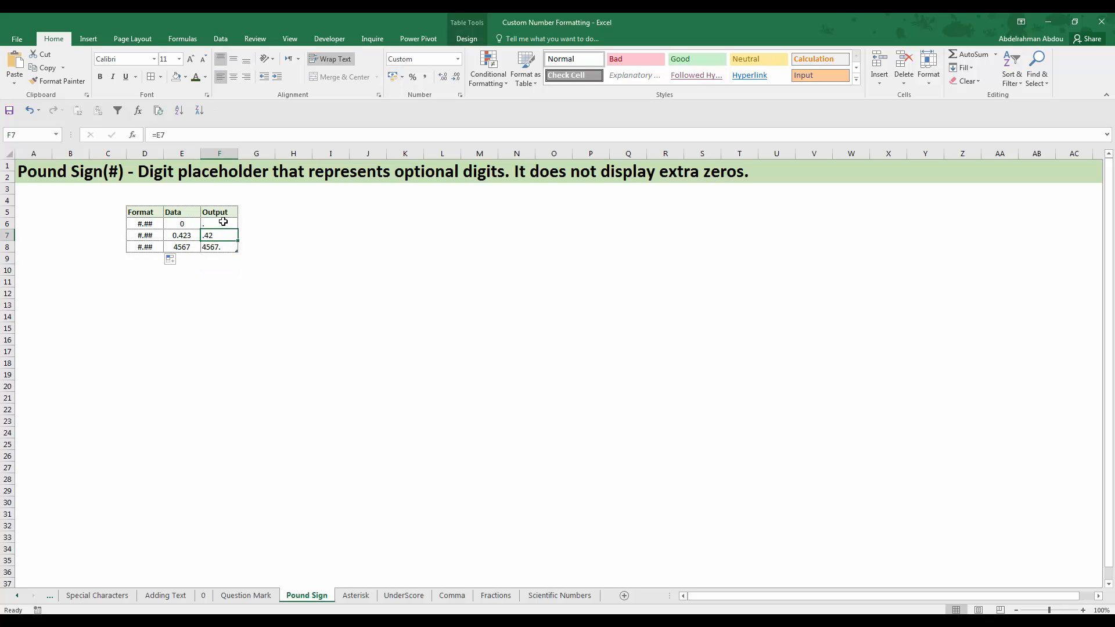
left_click(215, 223)
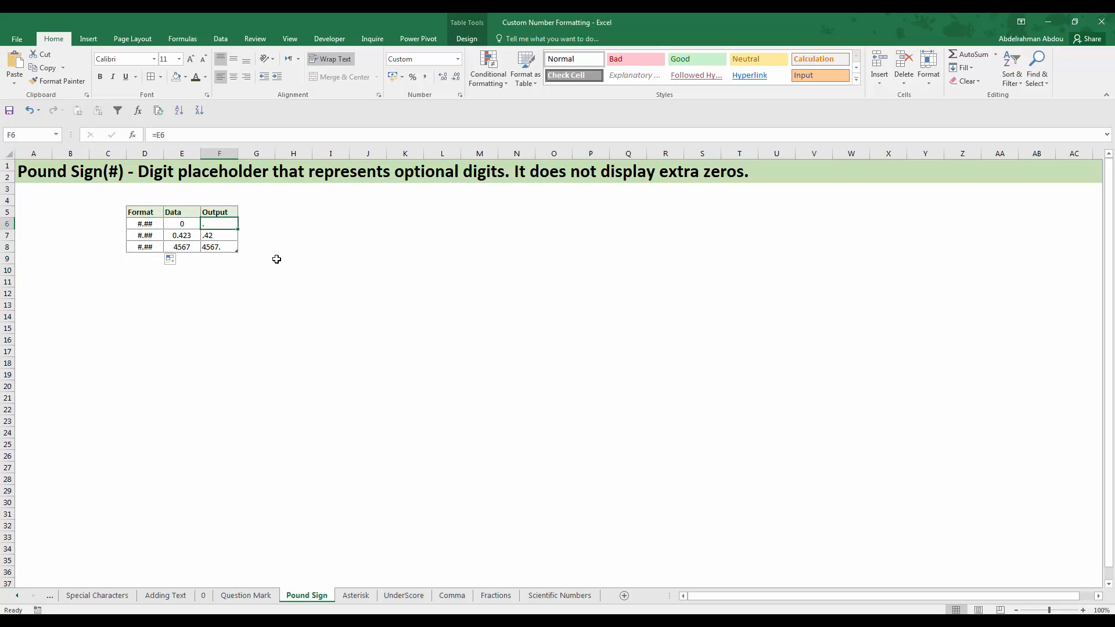
Read the #.## format code in D6 and compare it with the Data and Output cells E6 and F6
left_click(152, 225)
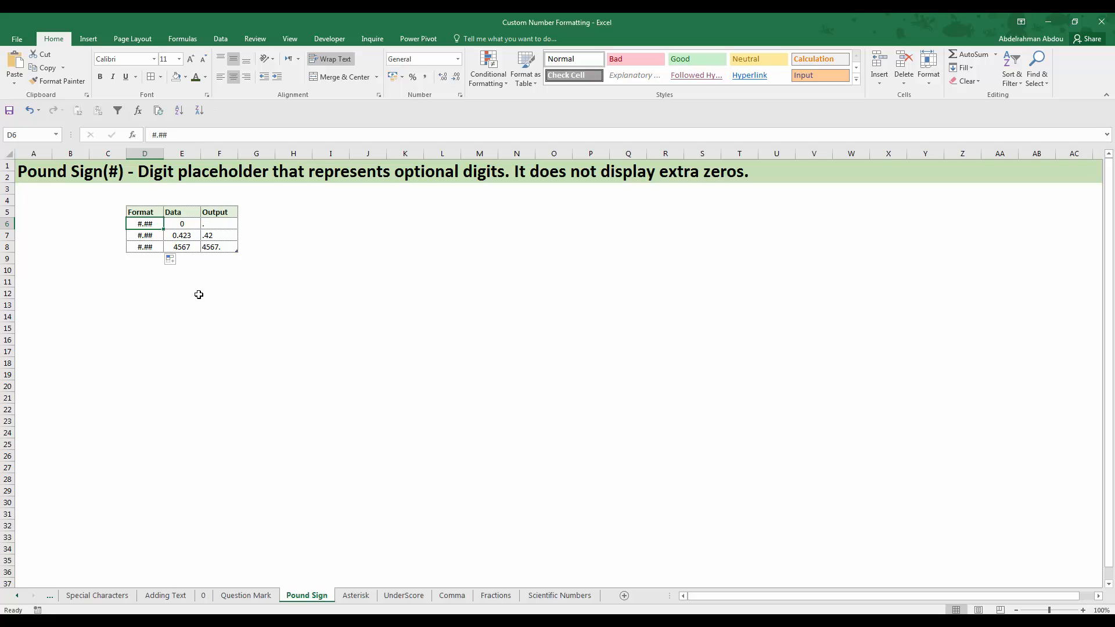
key("Right")
left_click(225, 223)
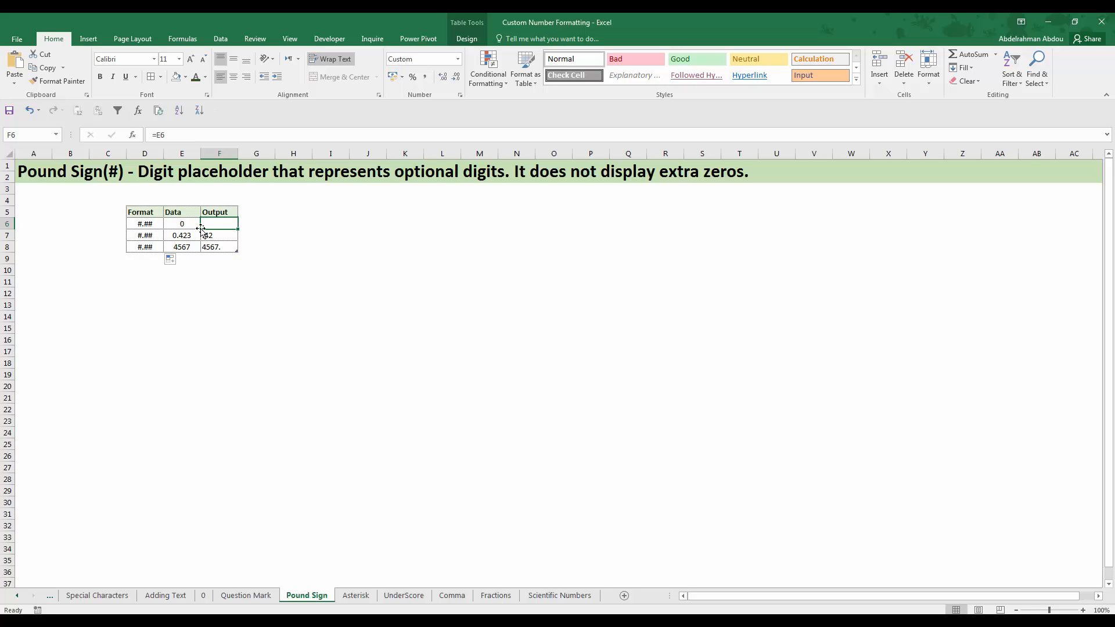
scroll(213, 247, "up", 1, "ctrl")
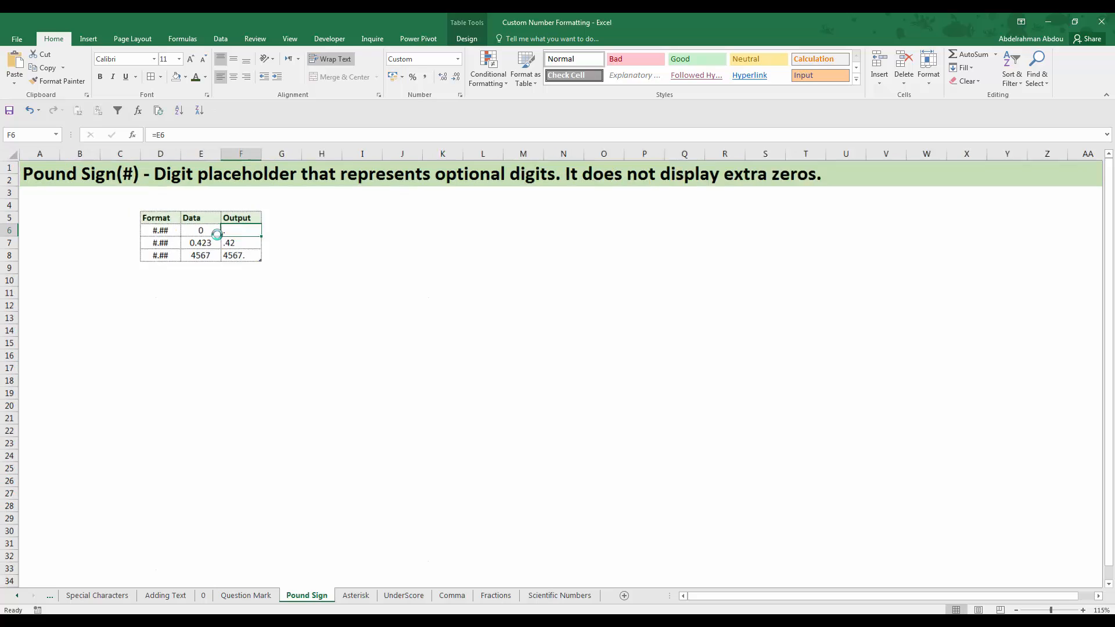
scroll(283, 262, "up", 3, "ctrl")
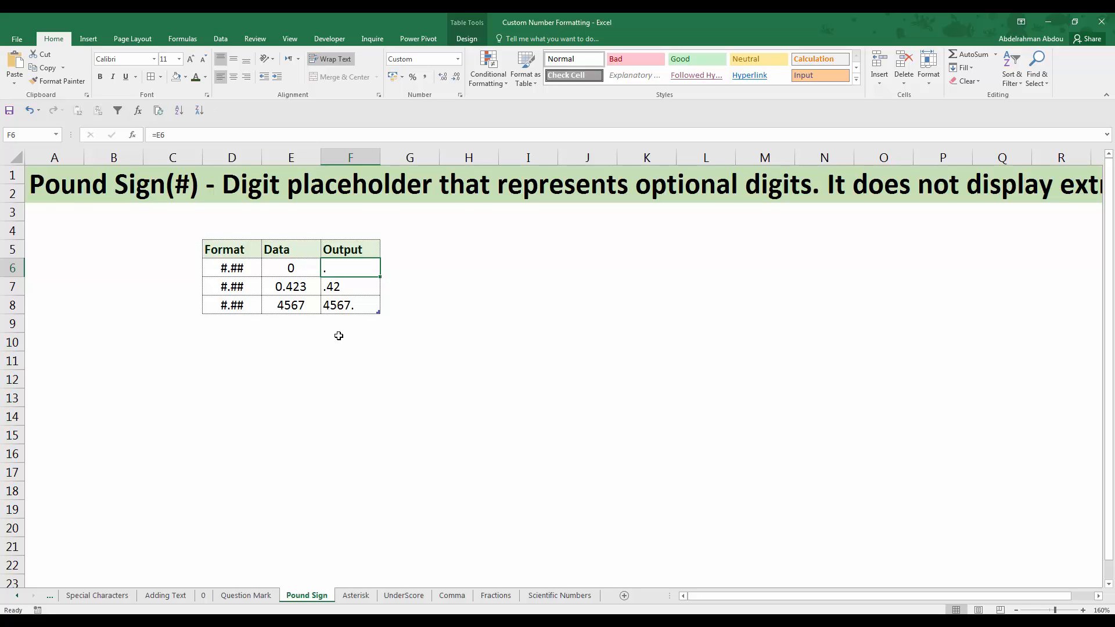
left_click(237, 267)
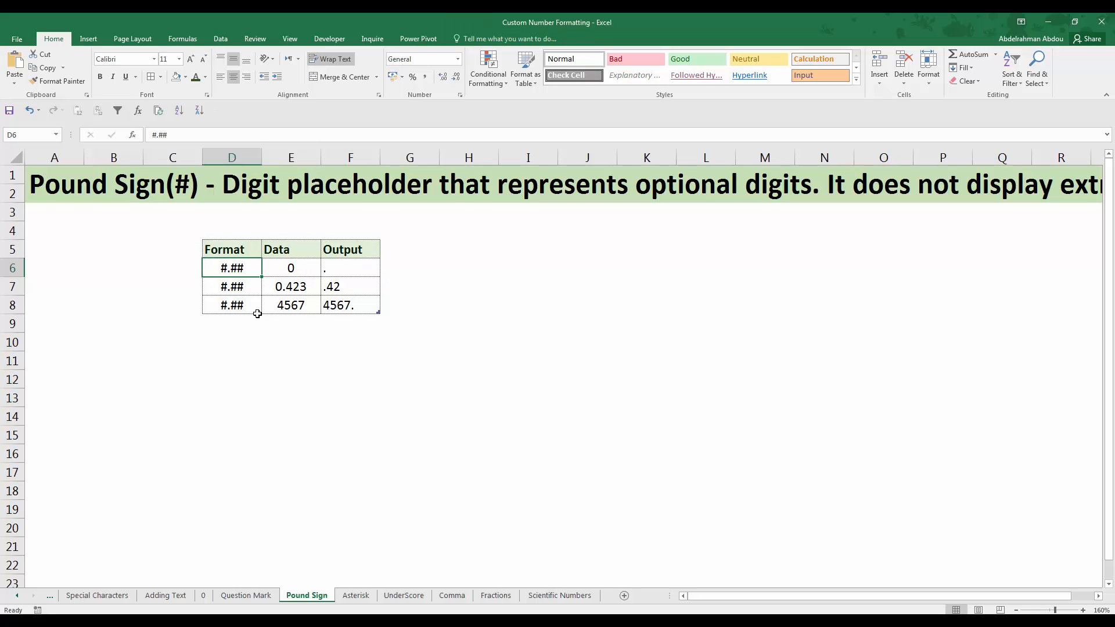
left_click(325, 271)
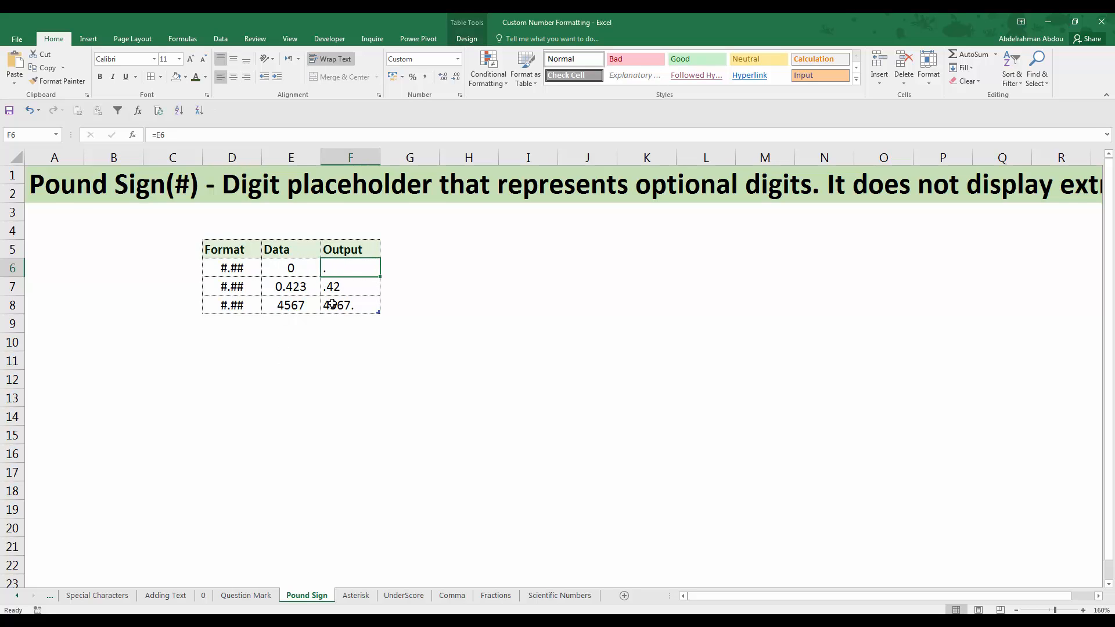
Compare the Data cell E7 with the Output cell F7 and check both against the #.## format code in D7
scroll(333, 285, "down", 1)
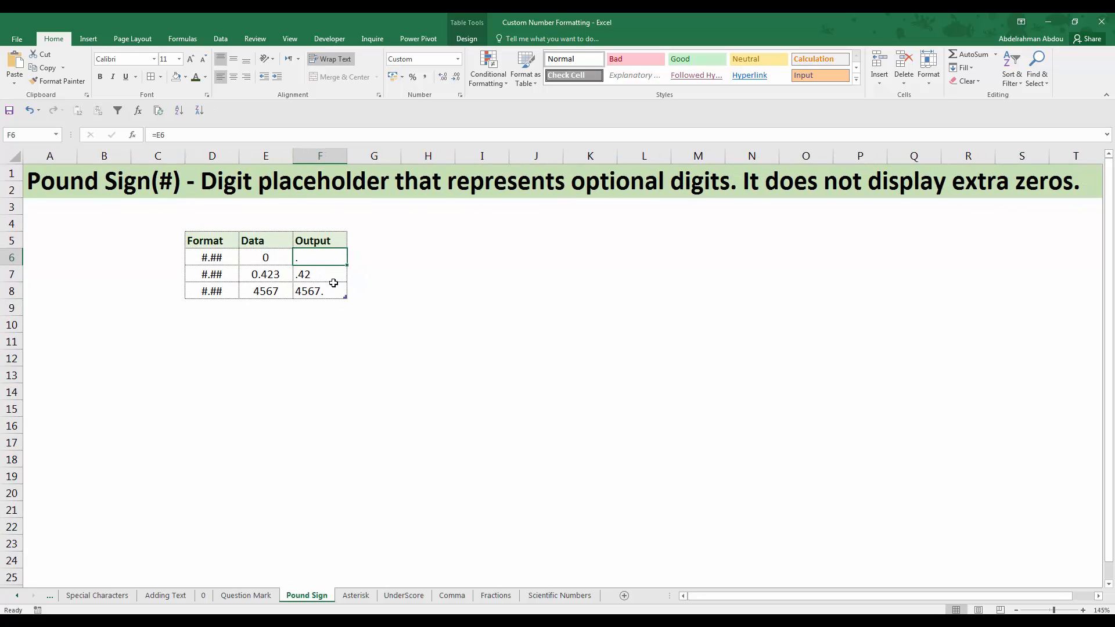
scroll(333, 283, "down", 1)
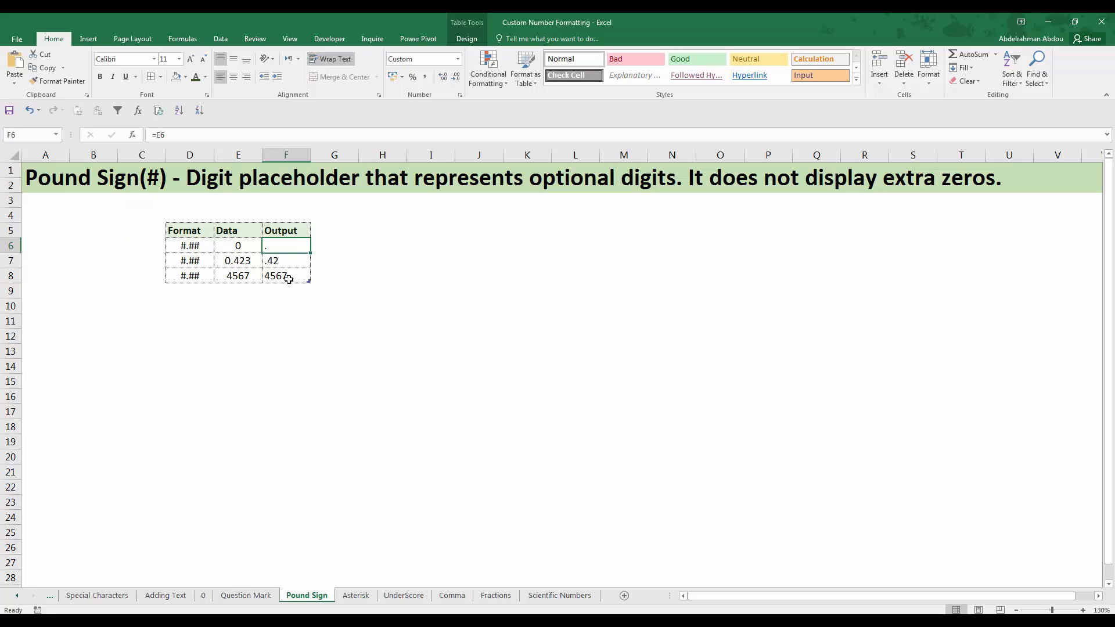
key("Down")
key("Left")
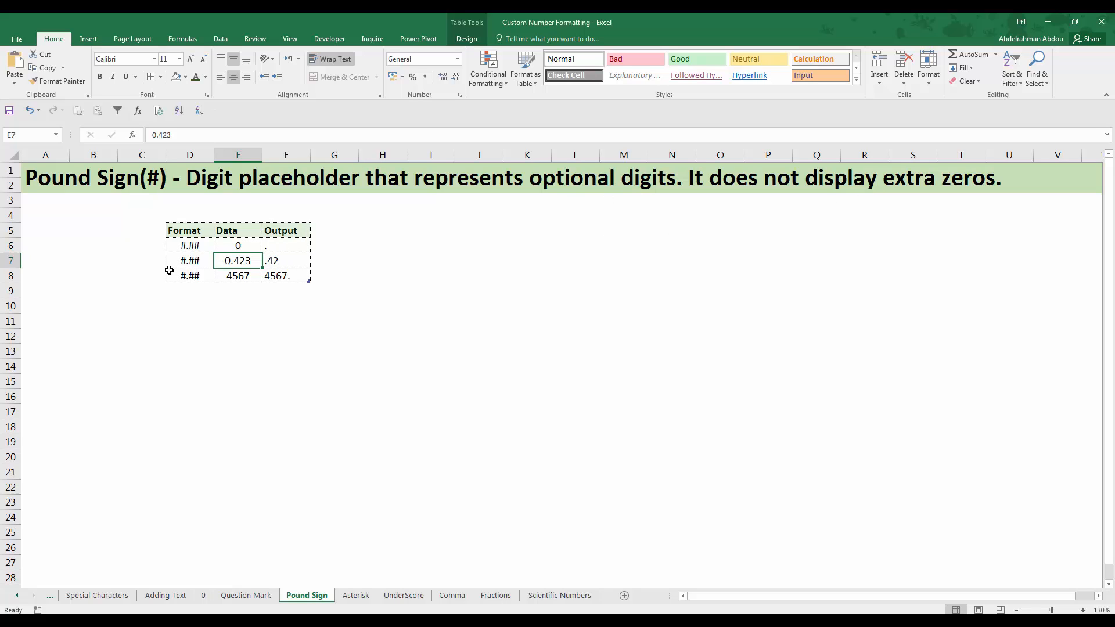
left_click(279, 263)
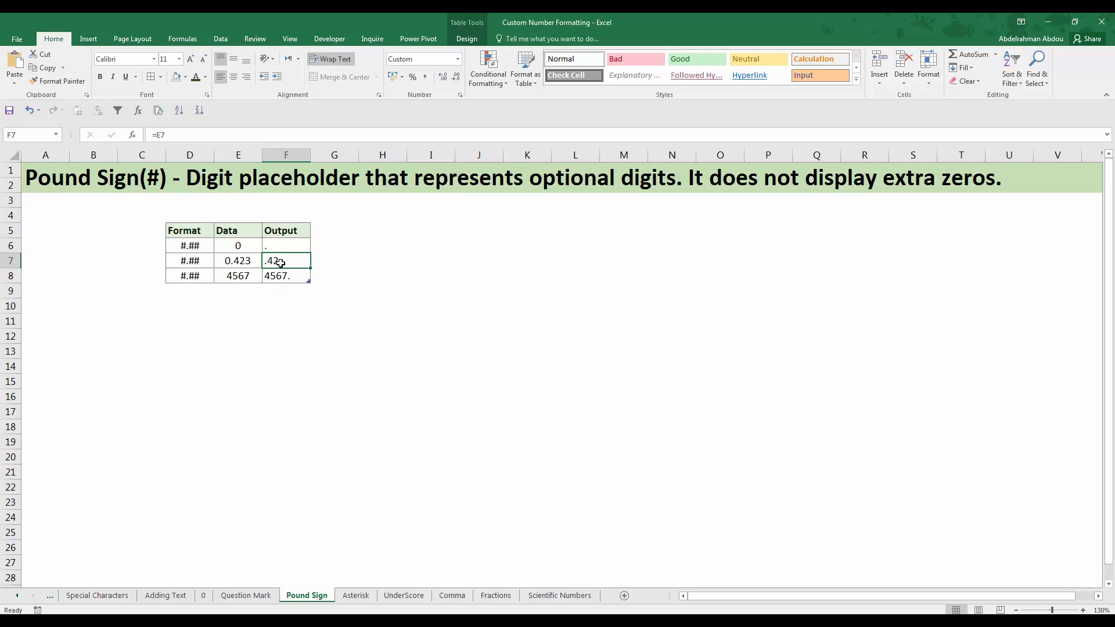
left_click(208, 262)
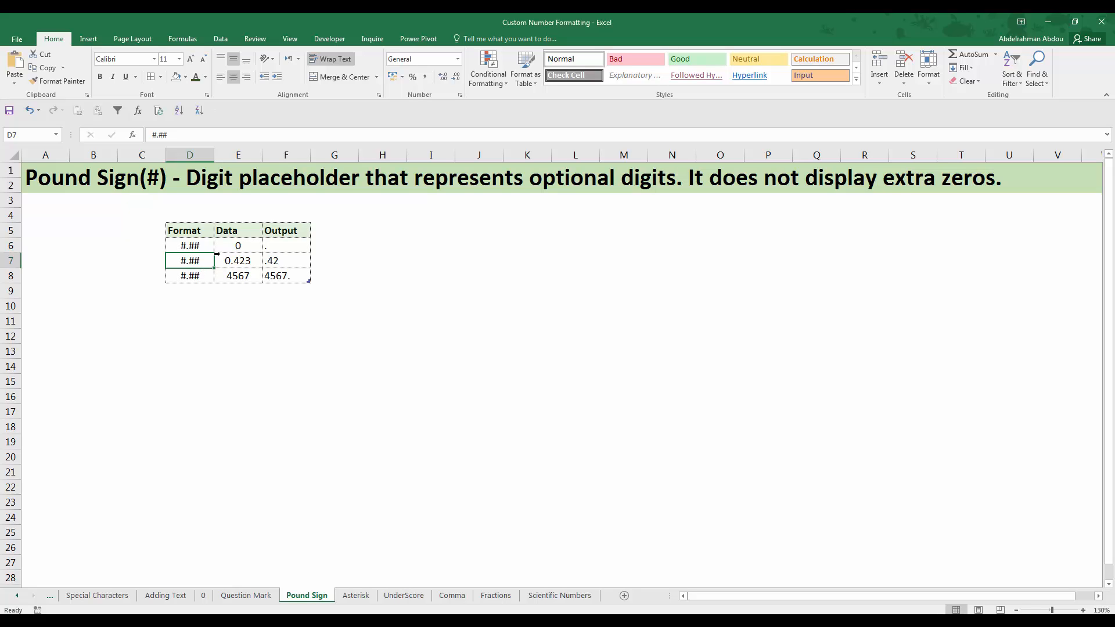
left_click(268, 266)
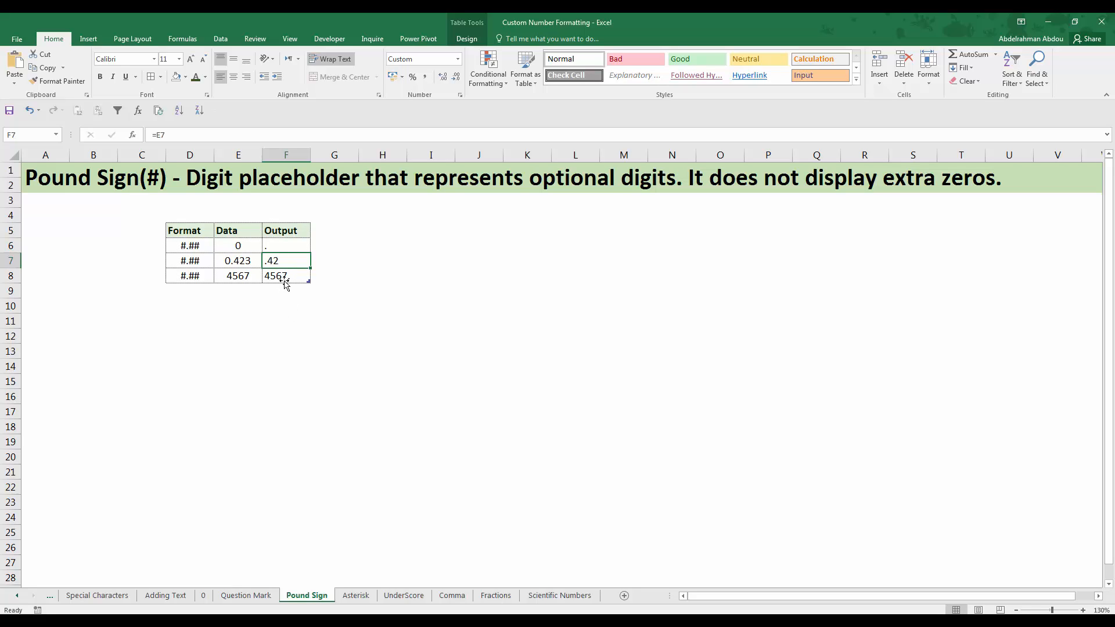
left_click(236, 265)
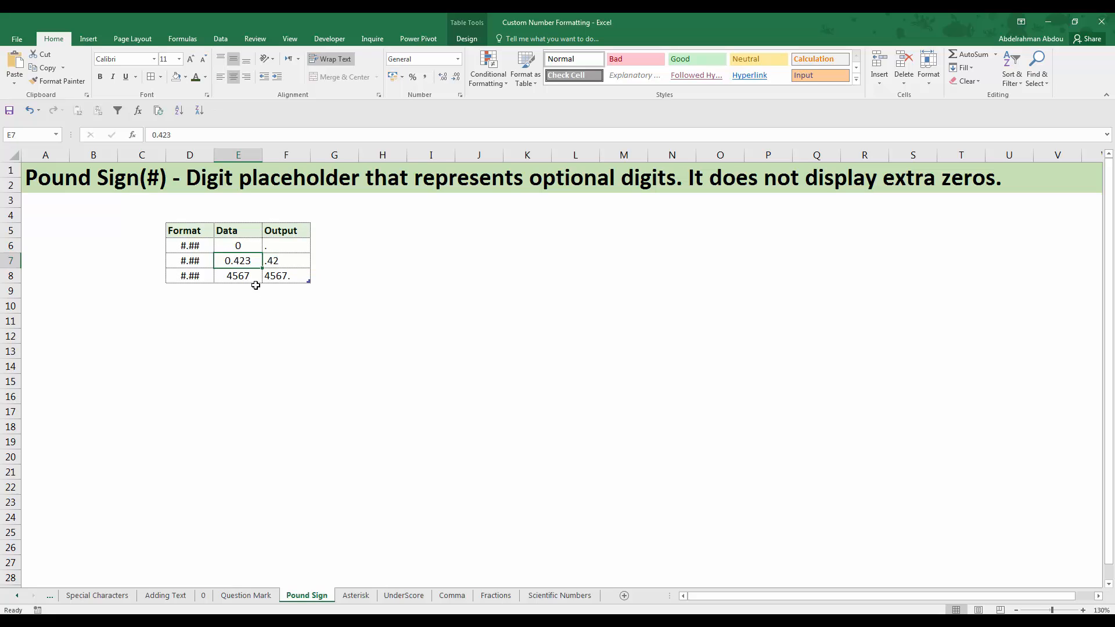
left_click(269, 260)
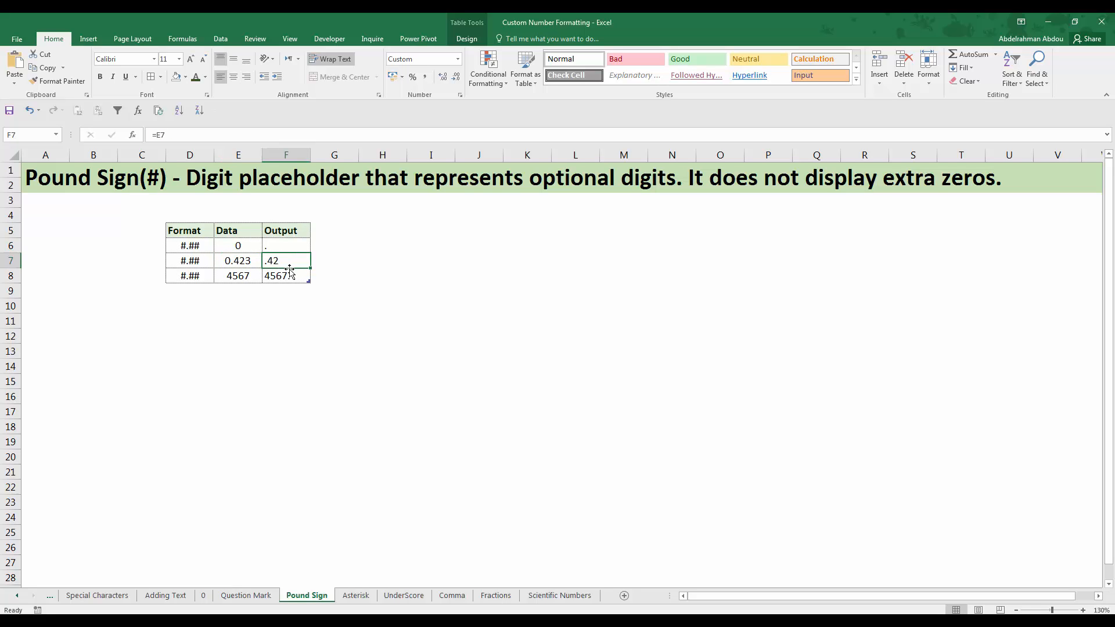
left_click(192, 267)
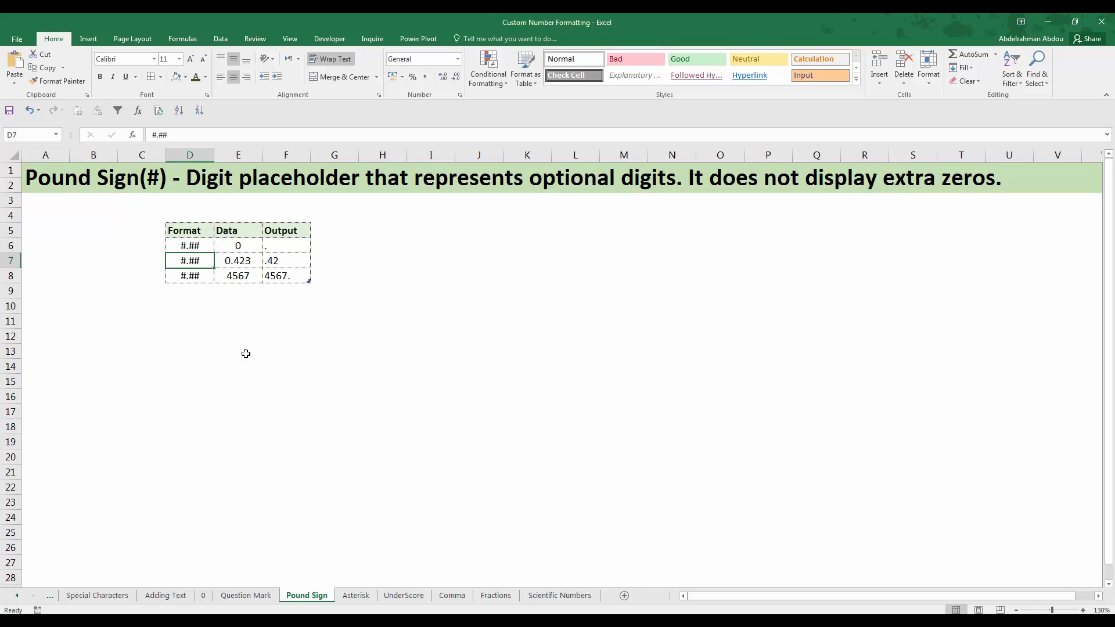
Compare the Data cell E8 with the Output cell F8 and check both against the #.## format code in D8
left_click(236, 278)
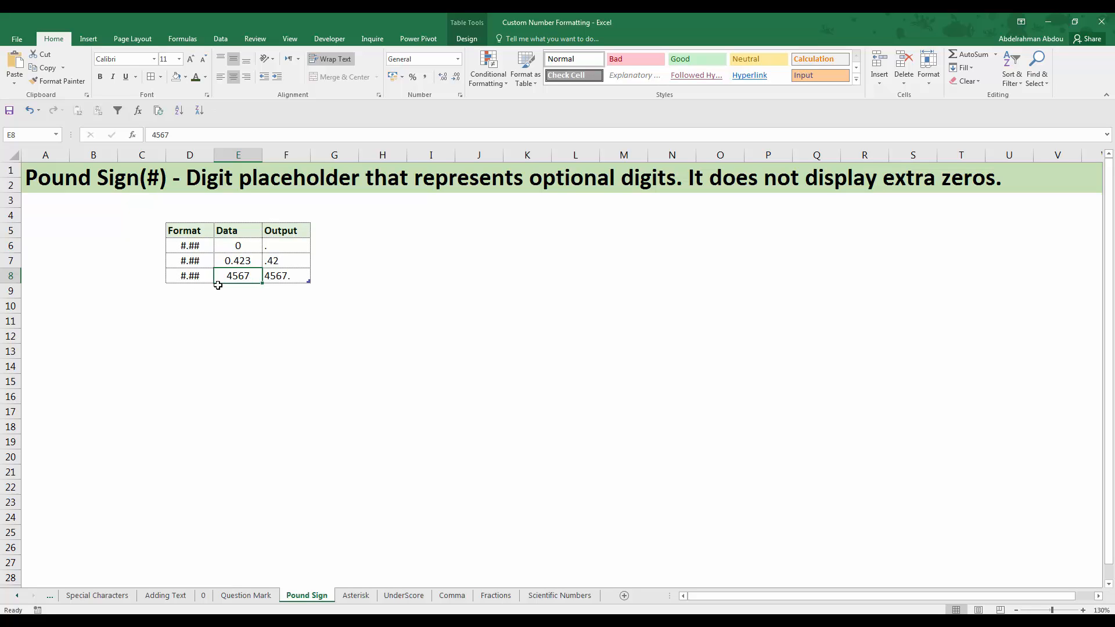
left_click(190, 278)
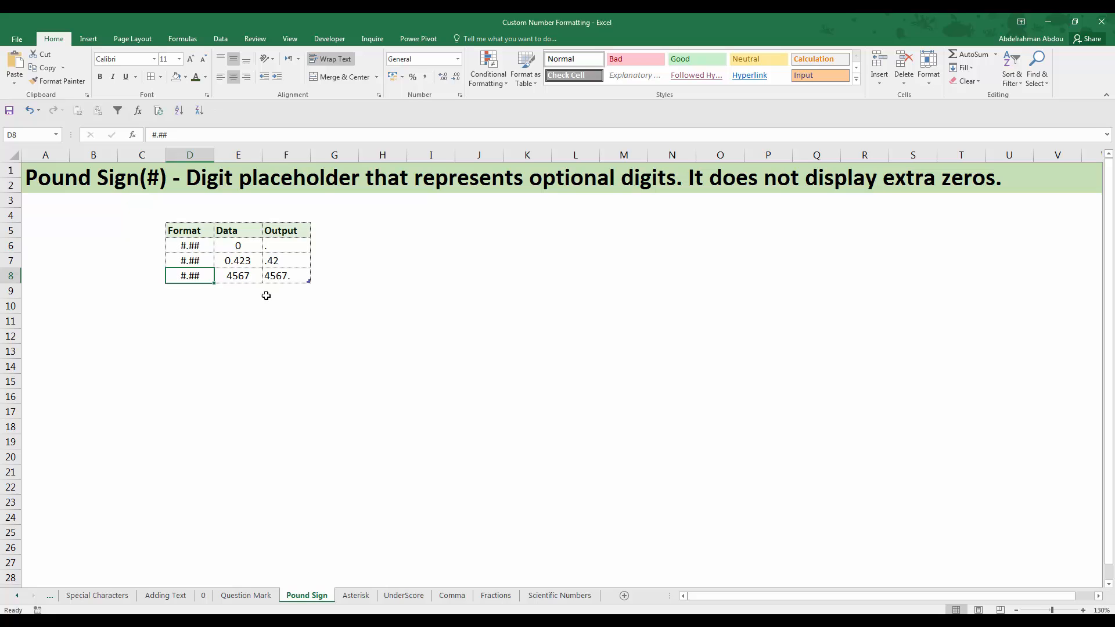
left_click(288, 278)
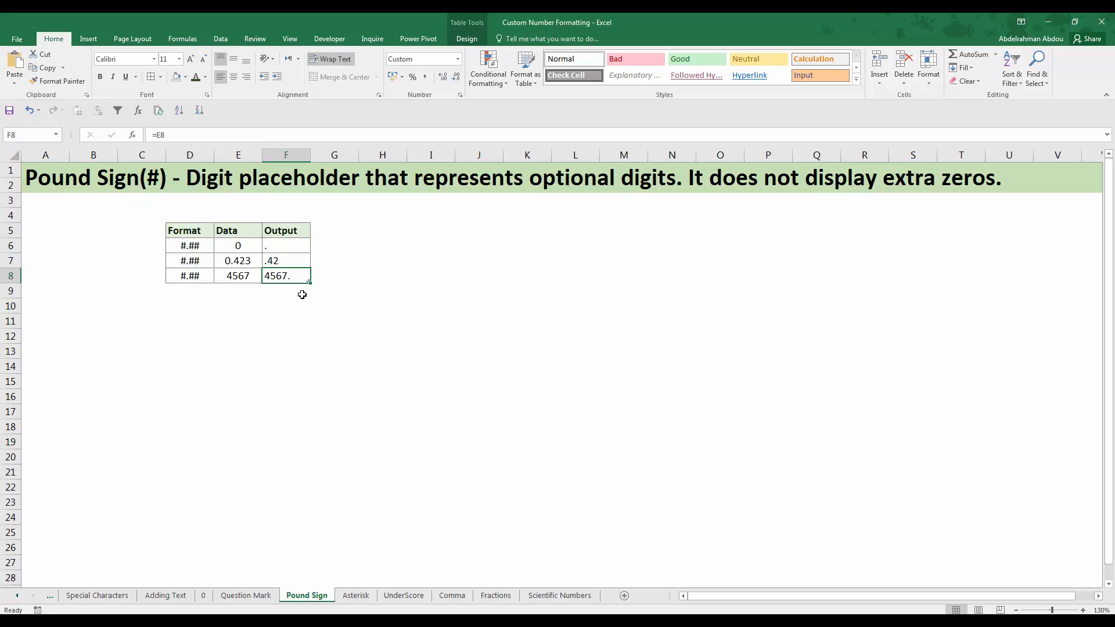
left_click(242, 274)
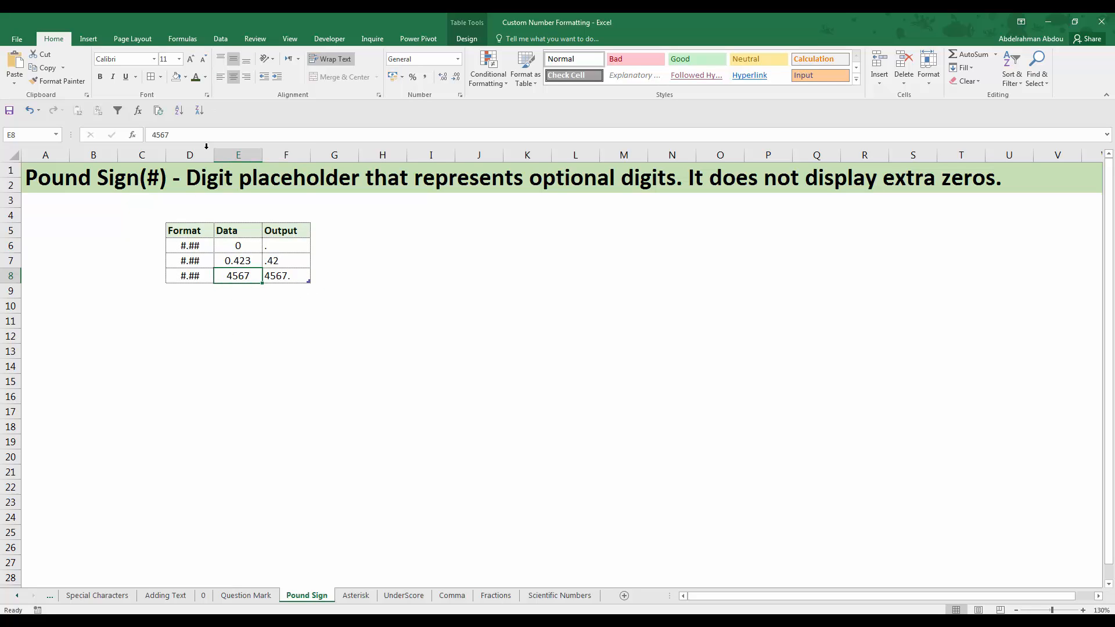
Set the Data value in E8 to 4567.12 and check its Output cell F8
left_click(216, 140)
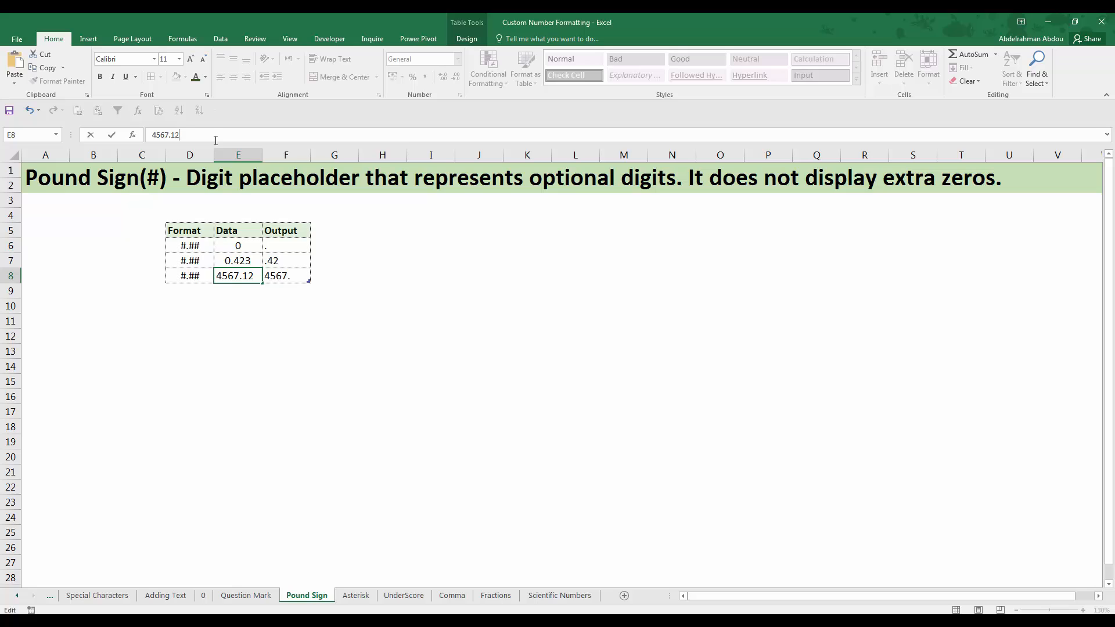
key("Return")
left_click(284, 275)
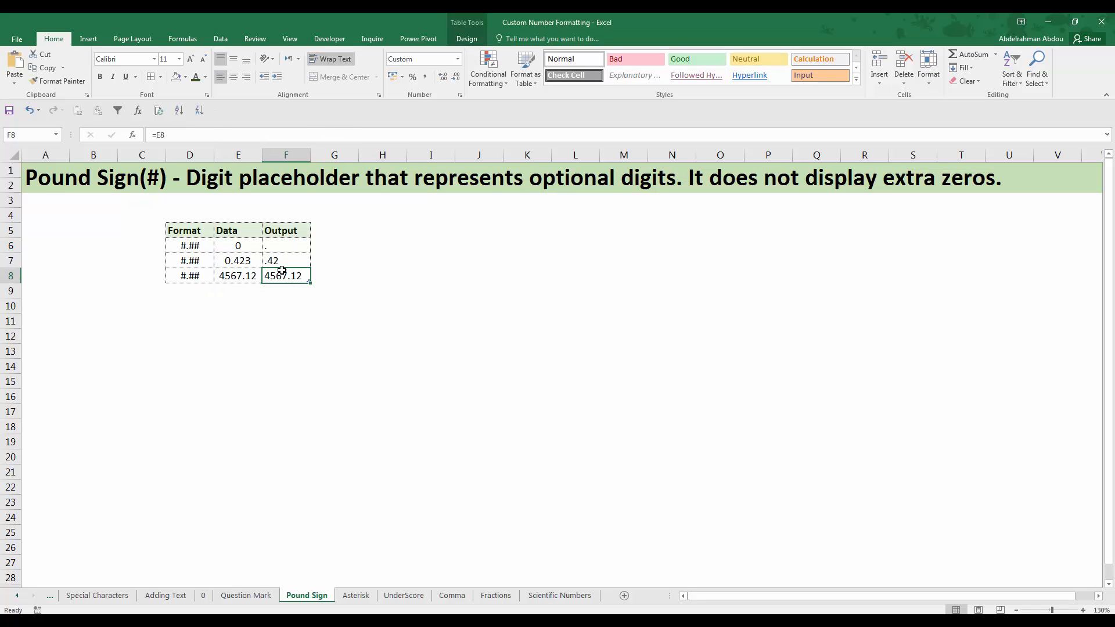
Set the Data value in E8 back to 4567
left_click(244, 278)
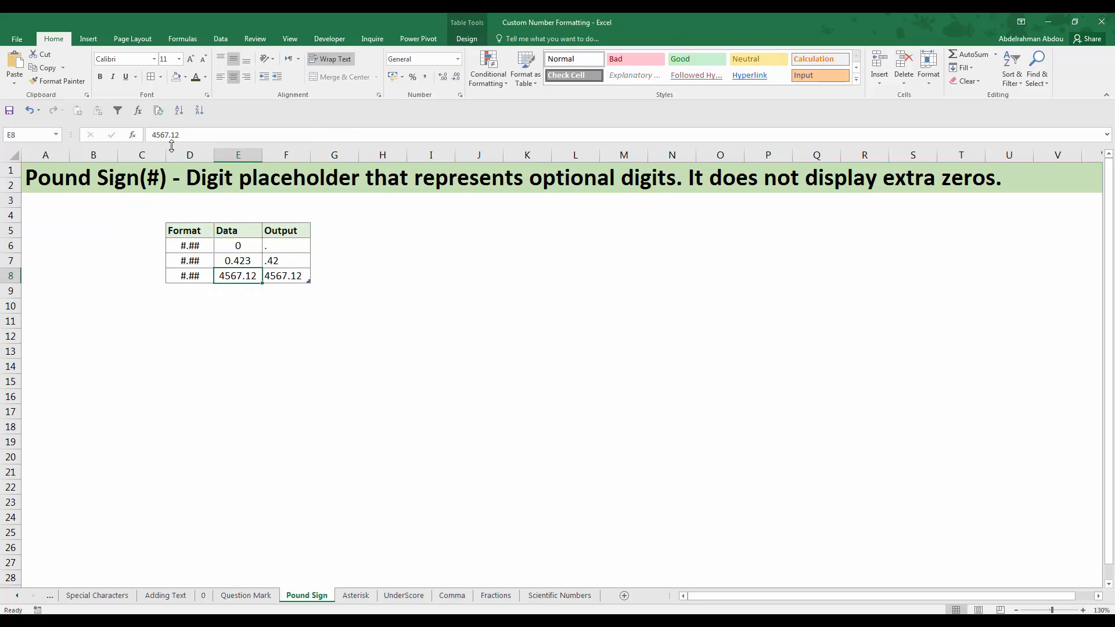
left_click(209, 133)
key("BackSpace")
key("BackSpace")
key("BackSpace")
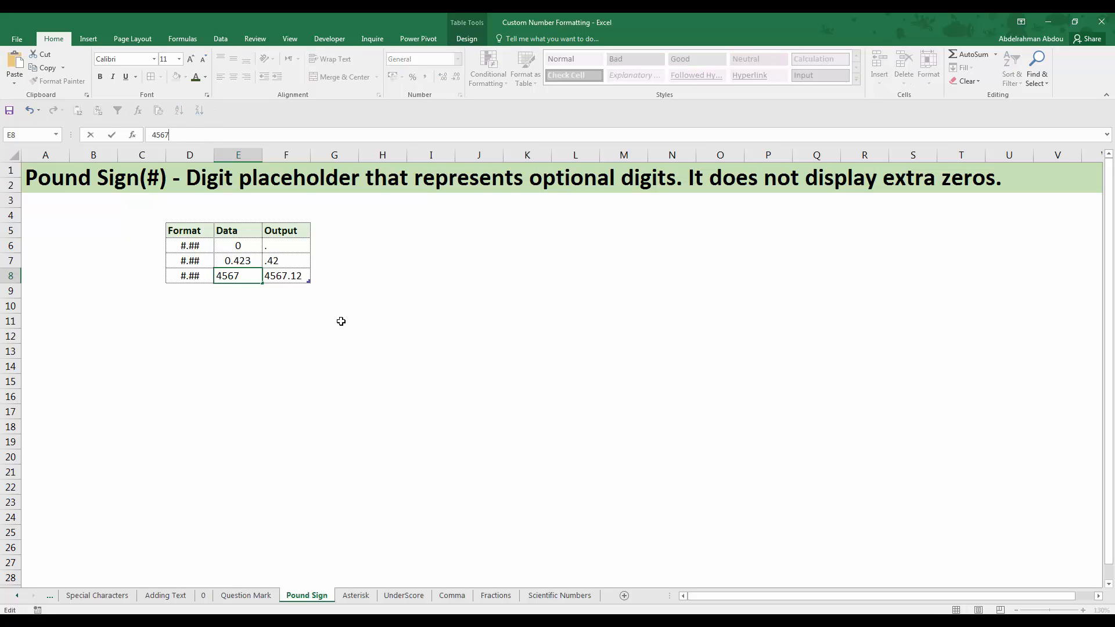
key("Return")
Compare the whole-number Data cell E8 with its Output cell F8 under the #.## format
left_click(242, 281)
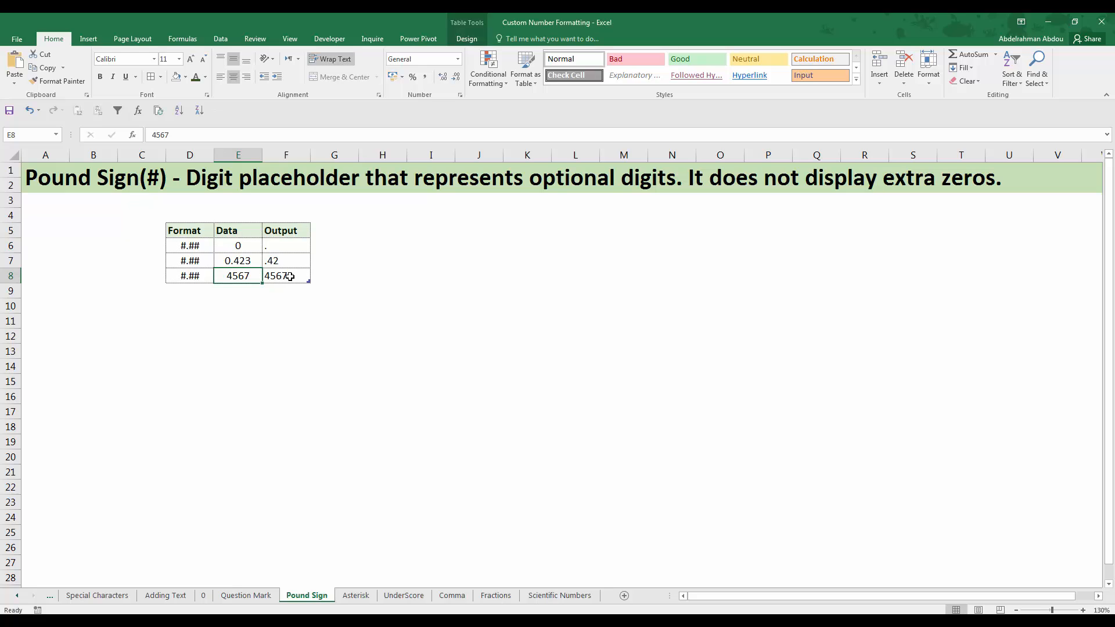
left_click(282, 276)
left_click(243, 280)
left_click(291, 279)
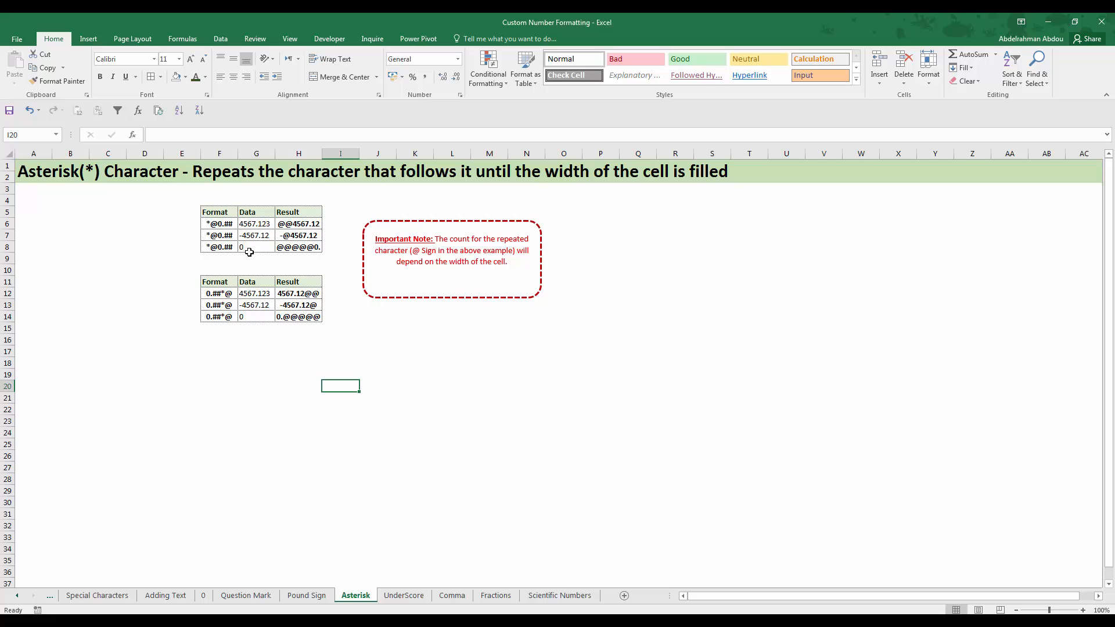
On the Asterisk sheet, widen Result column H and compare H6 with the Data cell G6 and the format code in F6
left_click(258, 224)
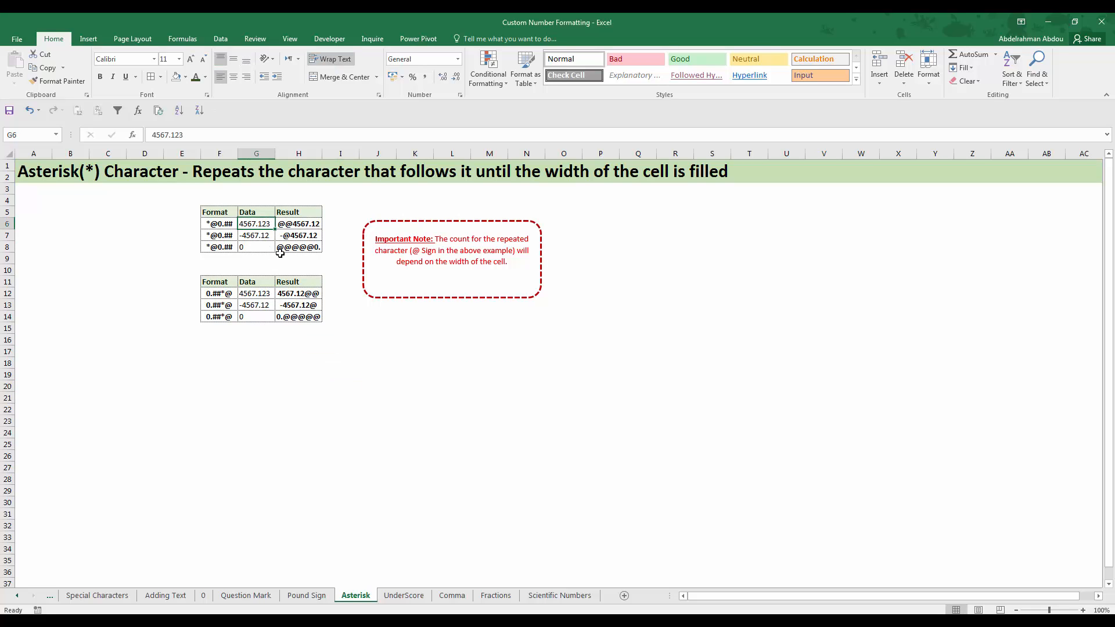
left_click(300, 226)
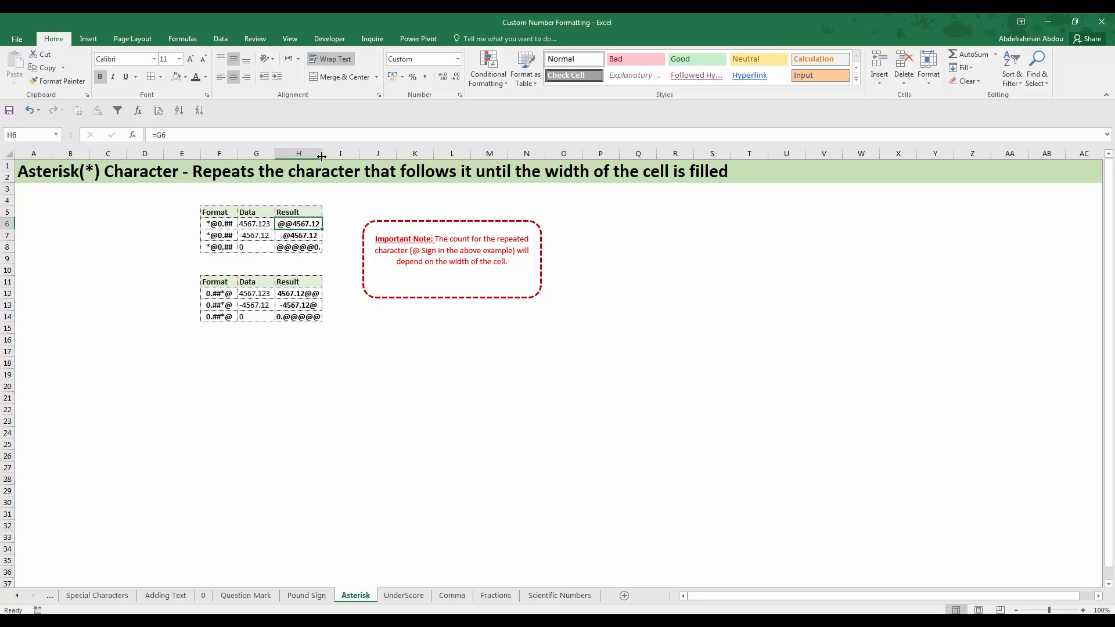
left_click_drag(321, 156, 337, 156)
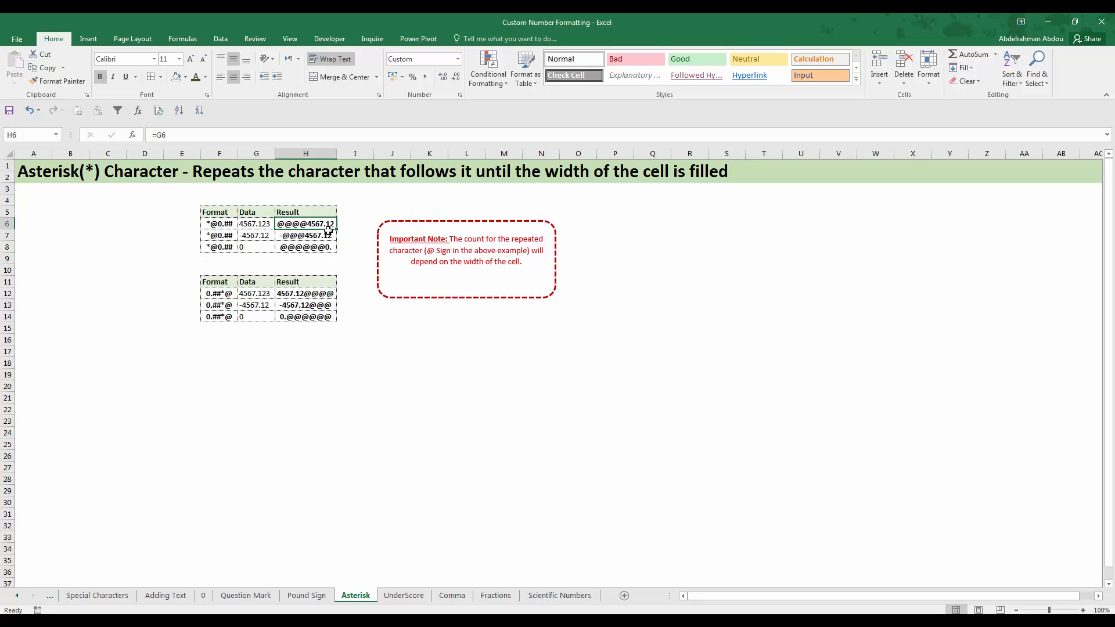
left_click(219, 225)
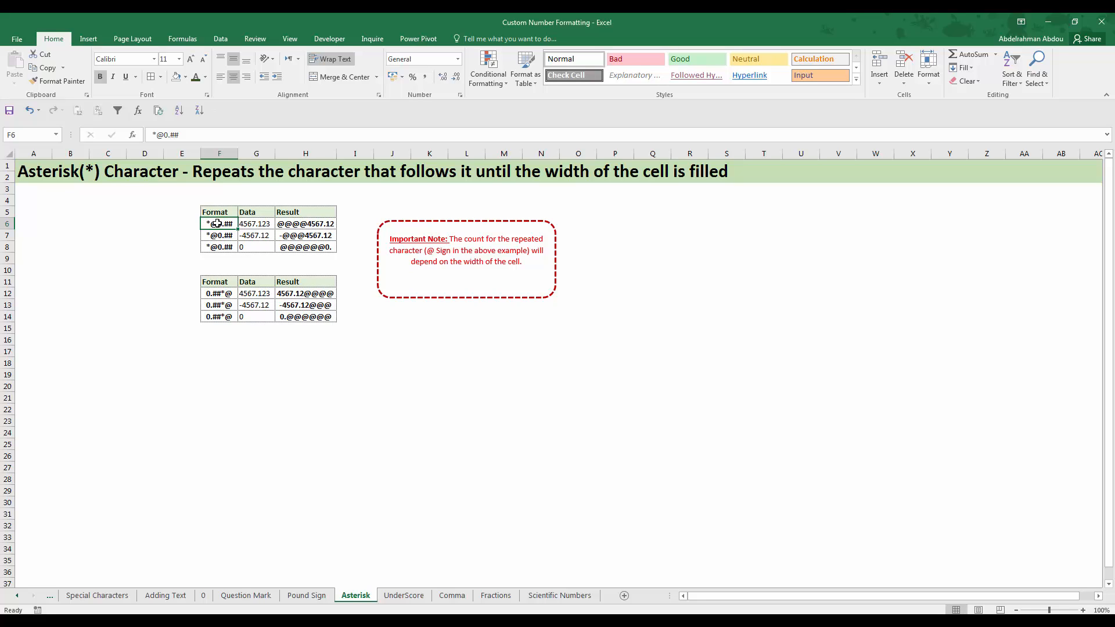
Try the custom number format *@0.##;*@0.## on the Result cell H7 and undo it
left_click(323, 232)
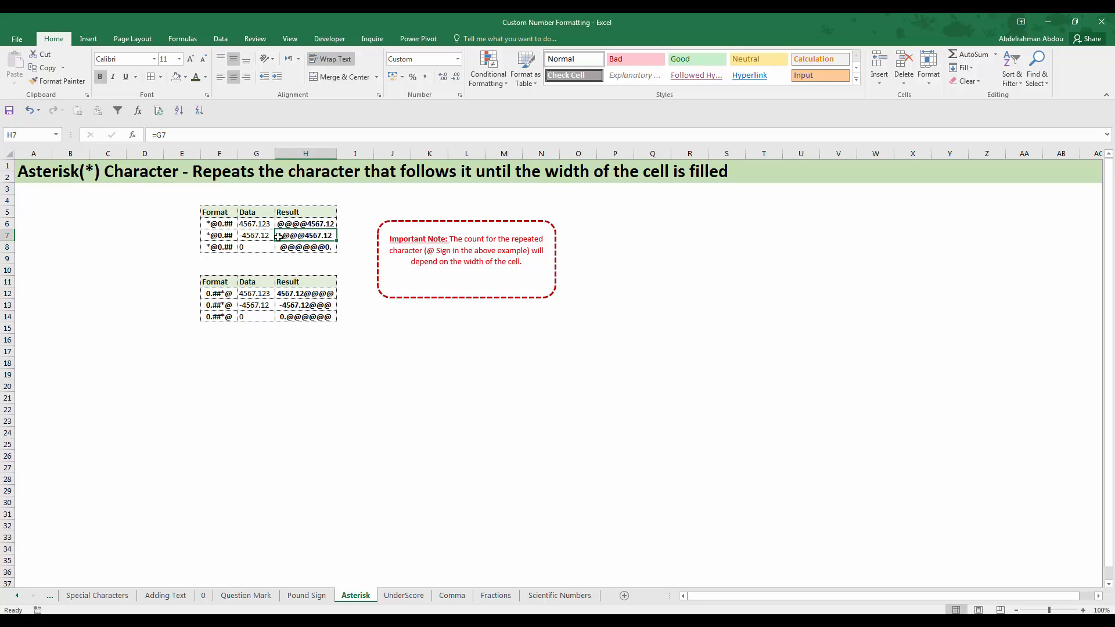
right_click(319, 237)
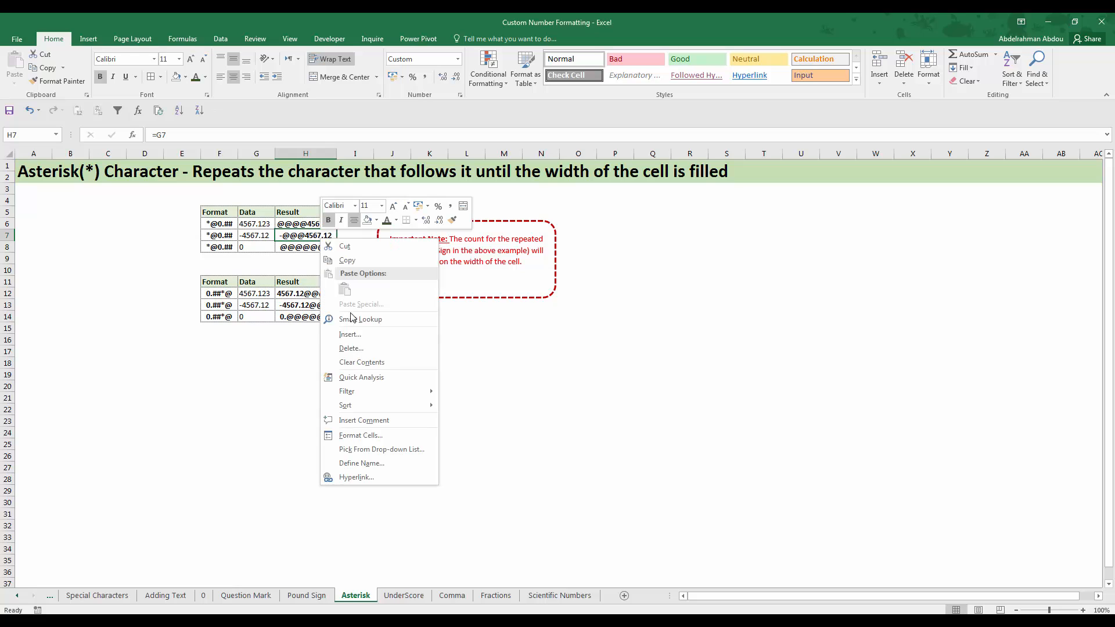
left_click(361, 439)
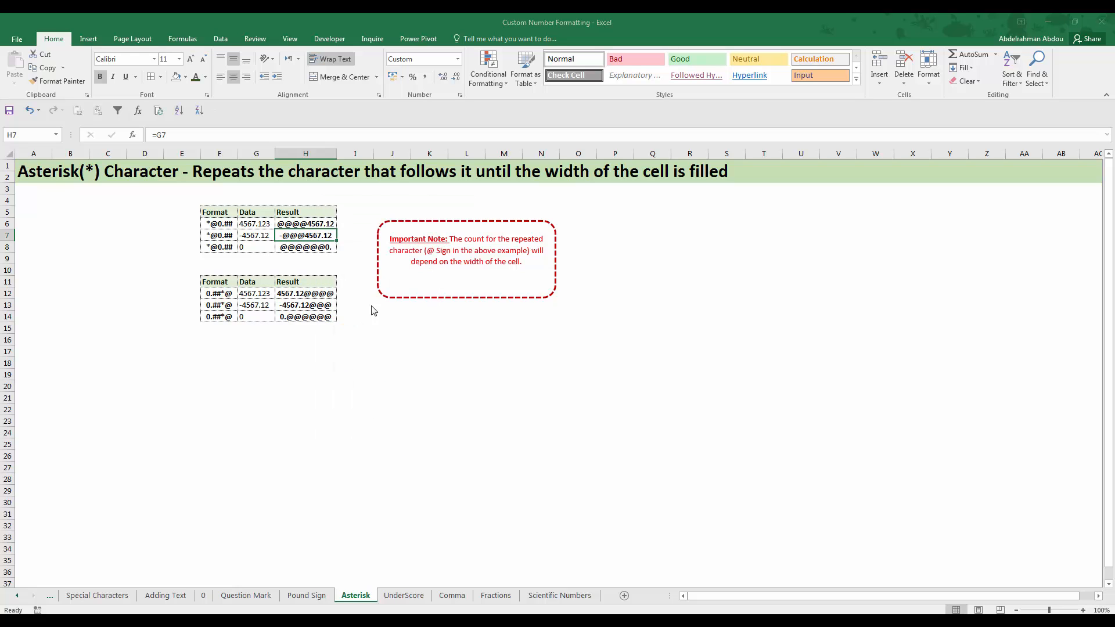
left_click_drag(380, 293, 538, 217)
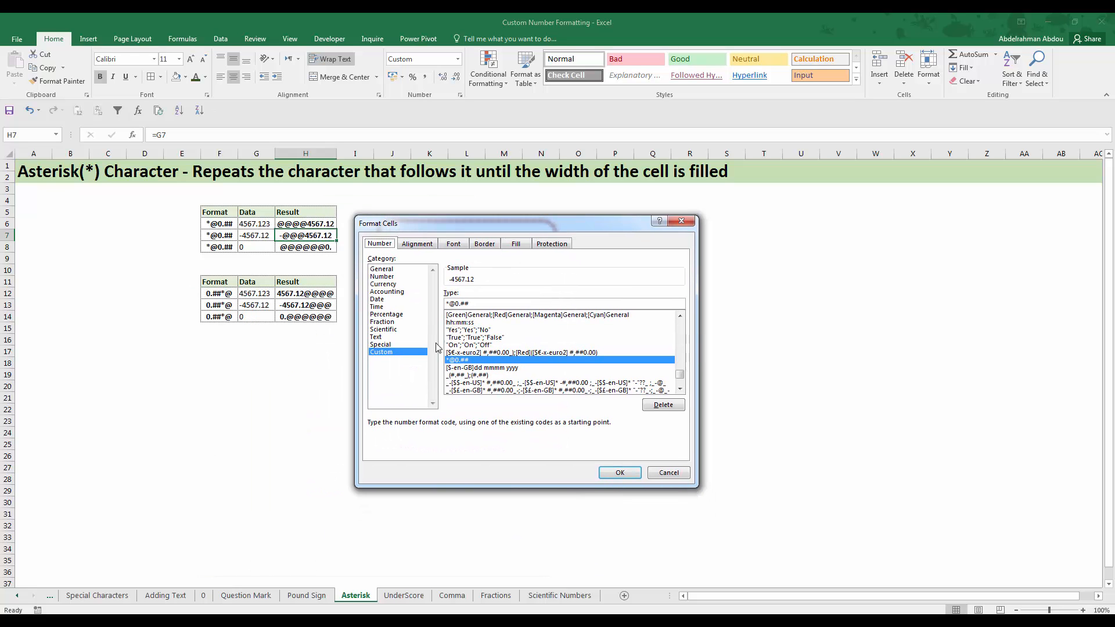
left_click_drag(470, 303, 417, 317)
key("ctrl+c")
left_click(503, 301)
type(";")
key("ctrl+v")
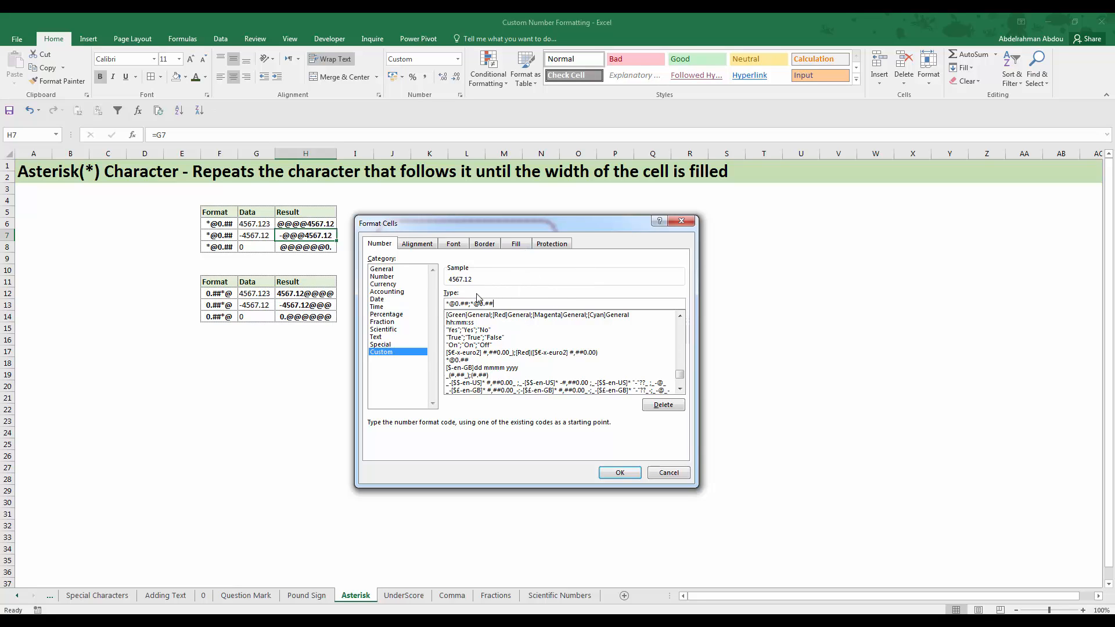
left_click(619, 472)
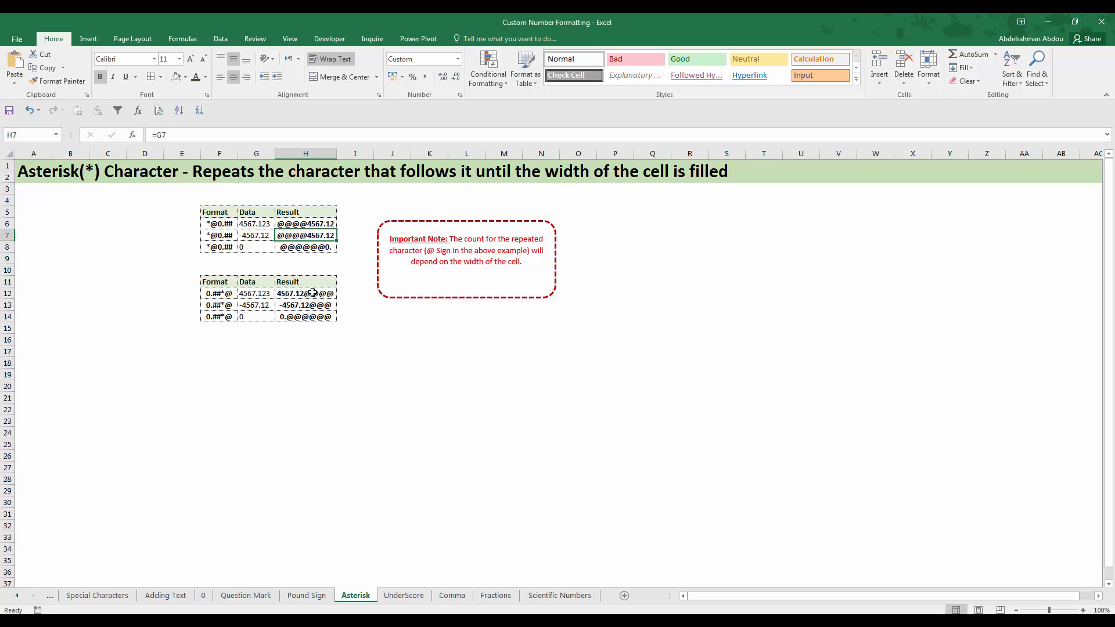
key("ctrl+z")
Check the Result cell H8, narrow Result column H, and select the 0.##*@ format code in F12
left_click(309, 249)
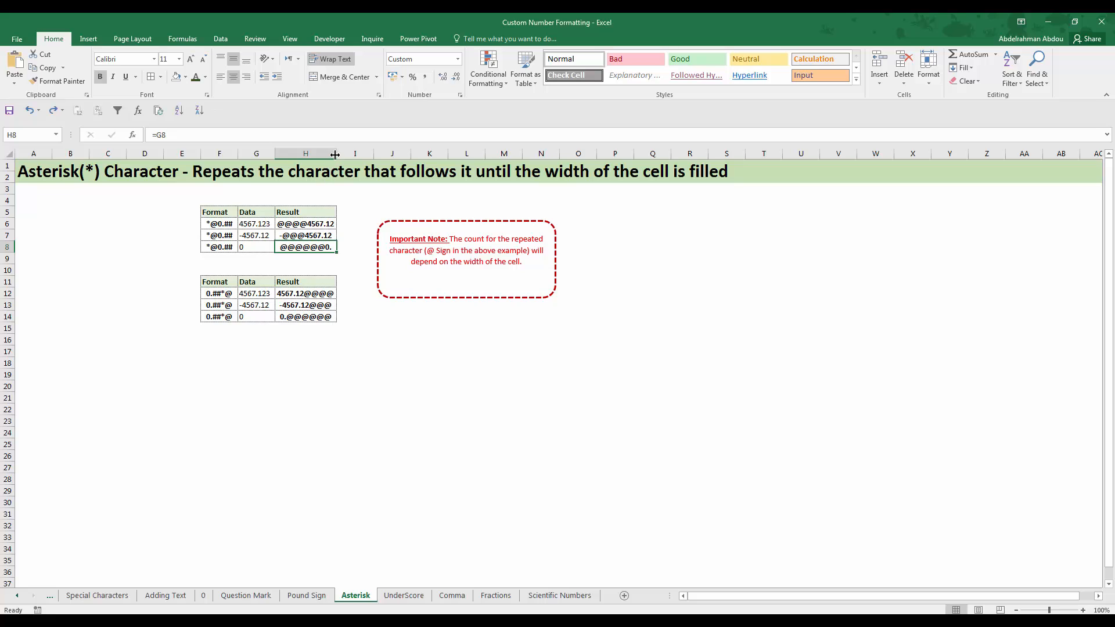
mouse_move(336, 153)
left_mouse_down()
mouse_move(360, 153)
mouse_move(326, 153)
left_mouse_up()
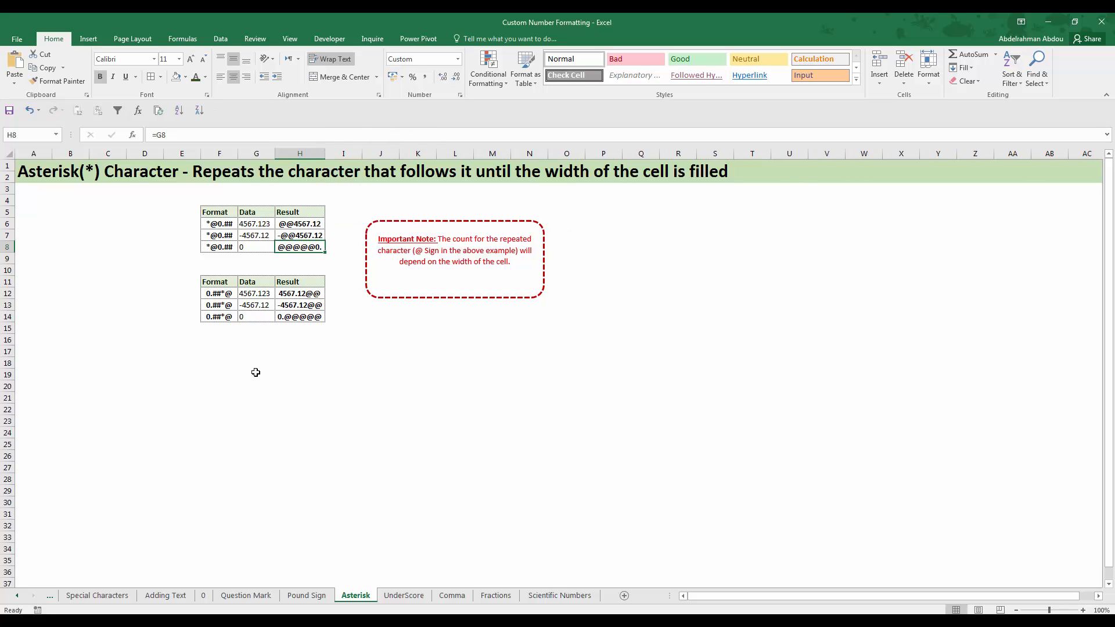
left_click(228, 295)
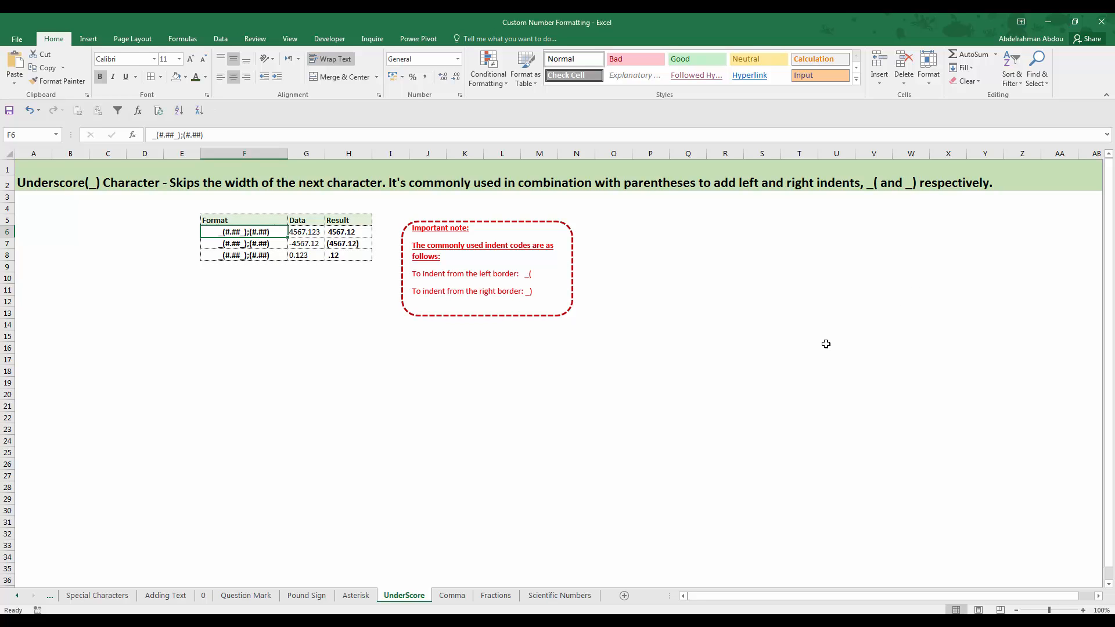
On the UnderScore sheet, compare the Data cell G6 with the indented Result cell H6 under the _(#.##_);(#.##) format
scroll(279, 277, "up", 4, "ctrl")
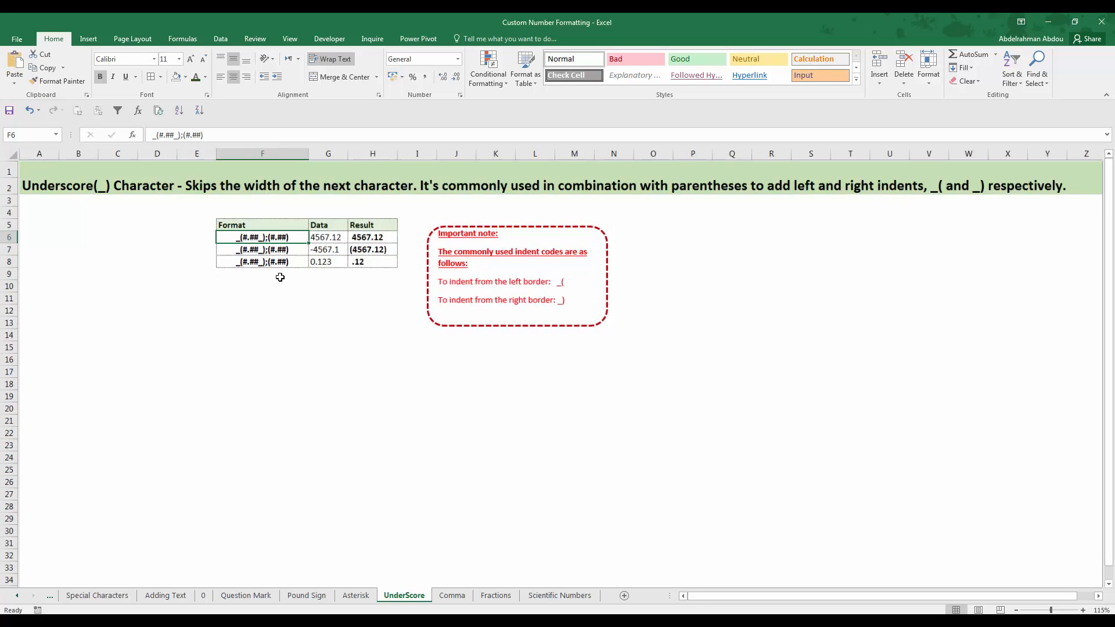
scroll(497, 323, "up", 1, "ctrl")
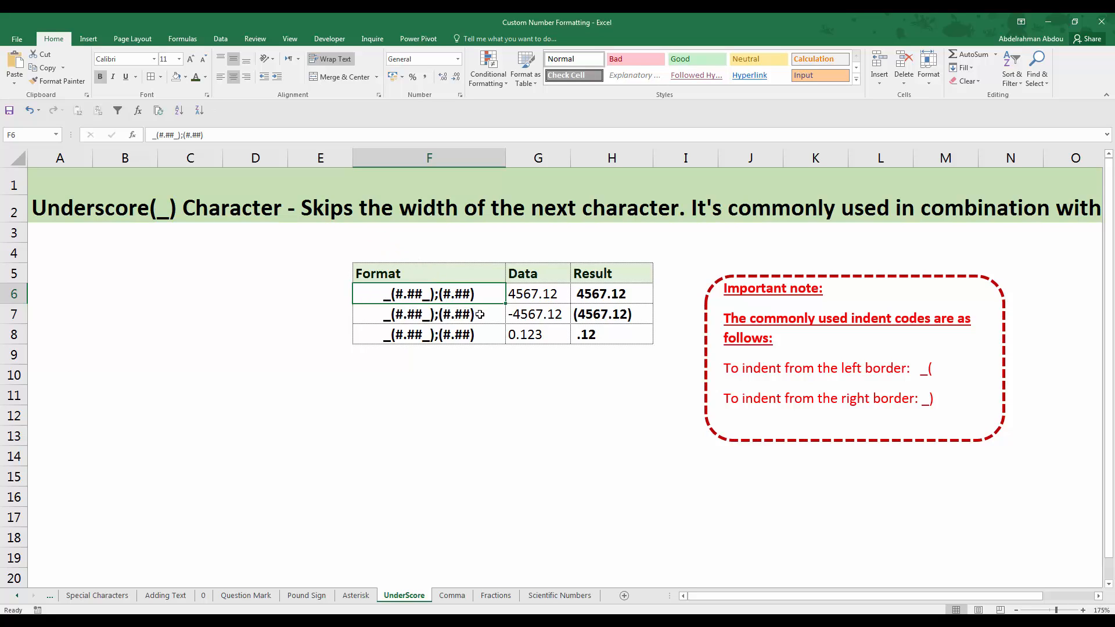
key("Right")
key("Right")
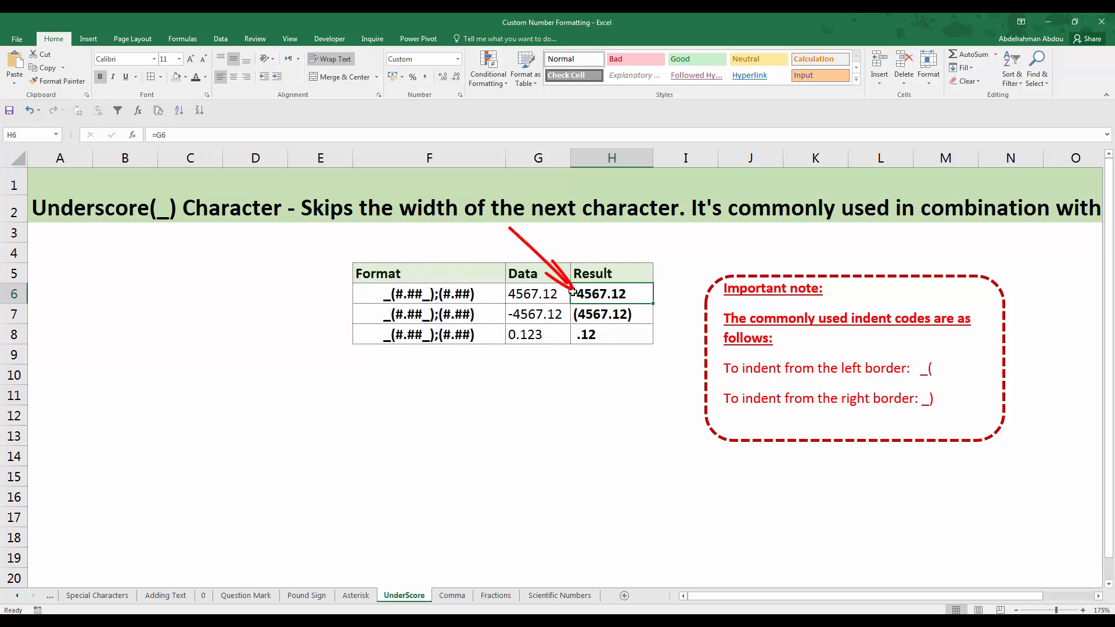
left_click(527, 292)
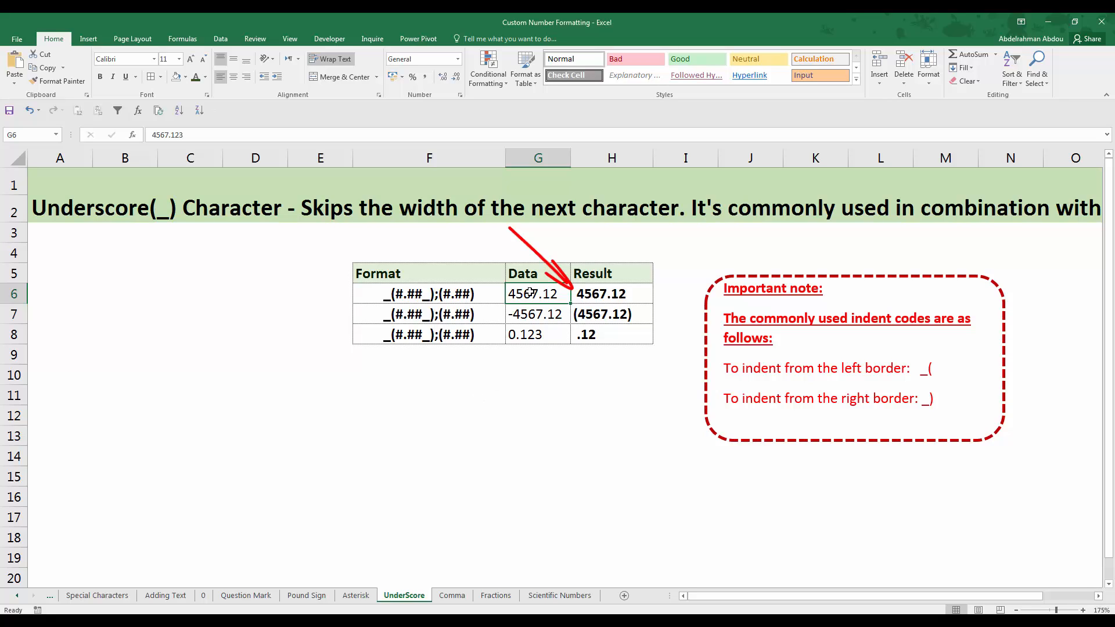
left_click(583, 296)
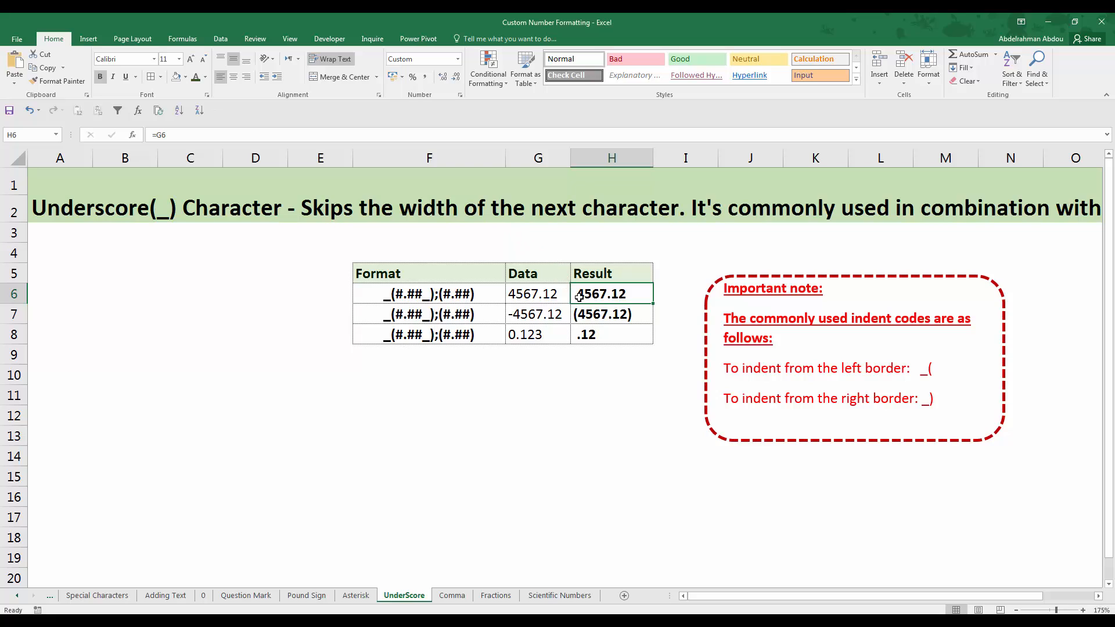
left_click(532, 295)
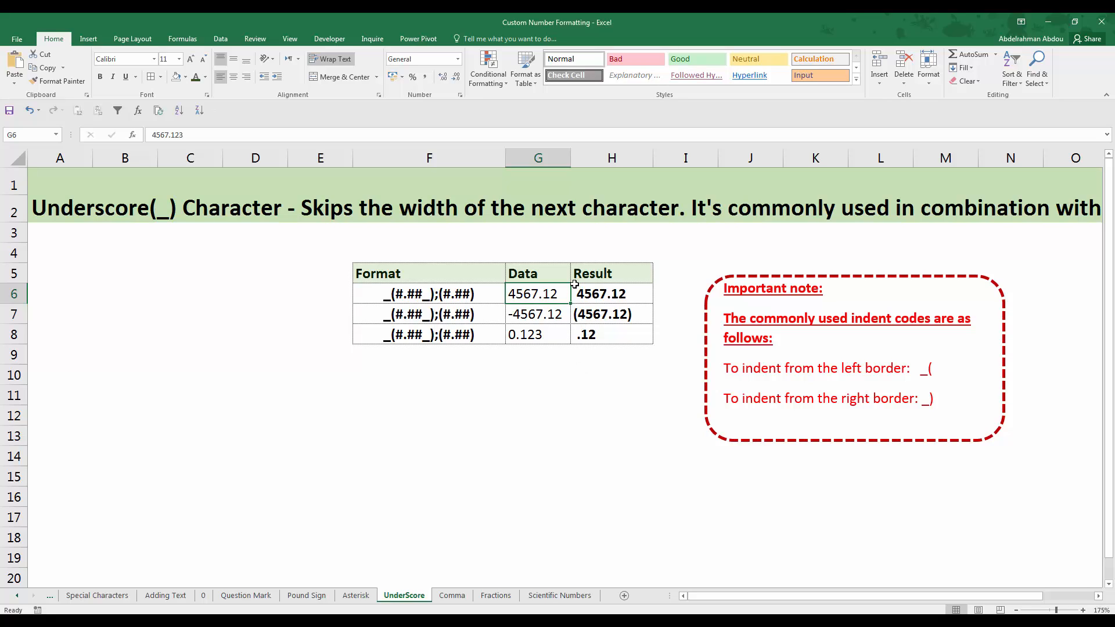
left_click(578, 287)
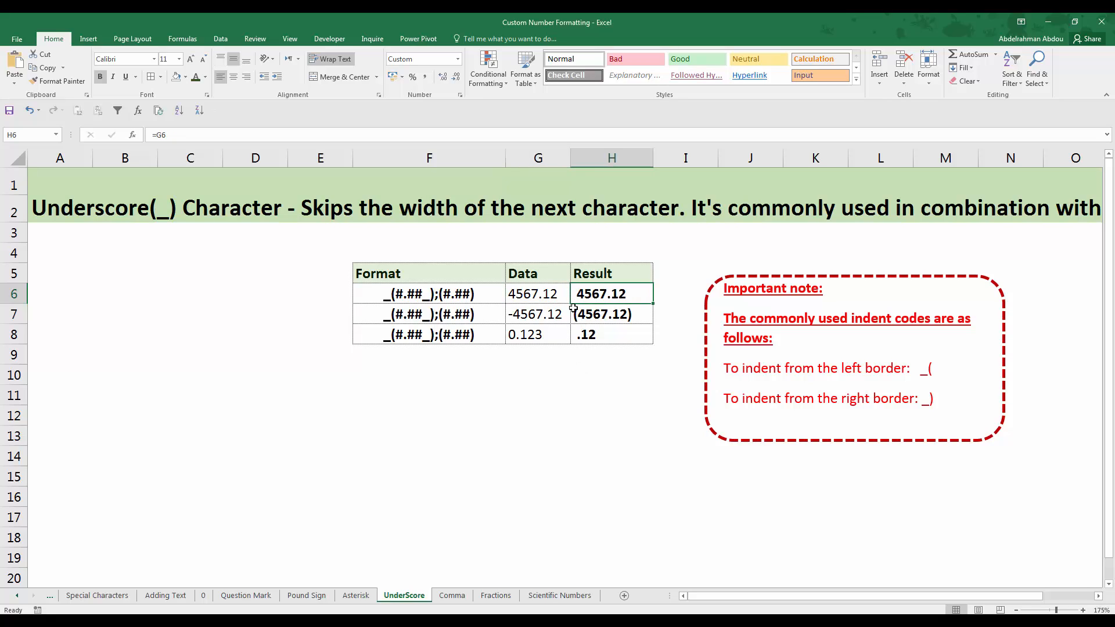
Compare the Result cell H7 with its format code in F7 and the negative Data value in G7
key("Down")
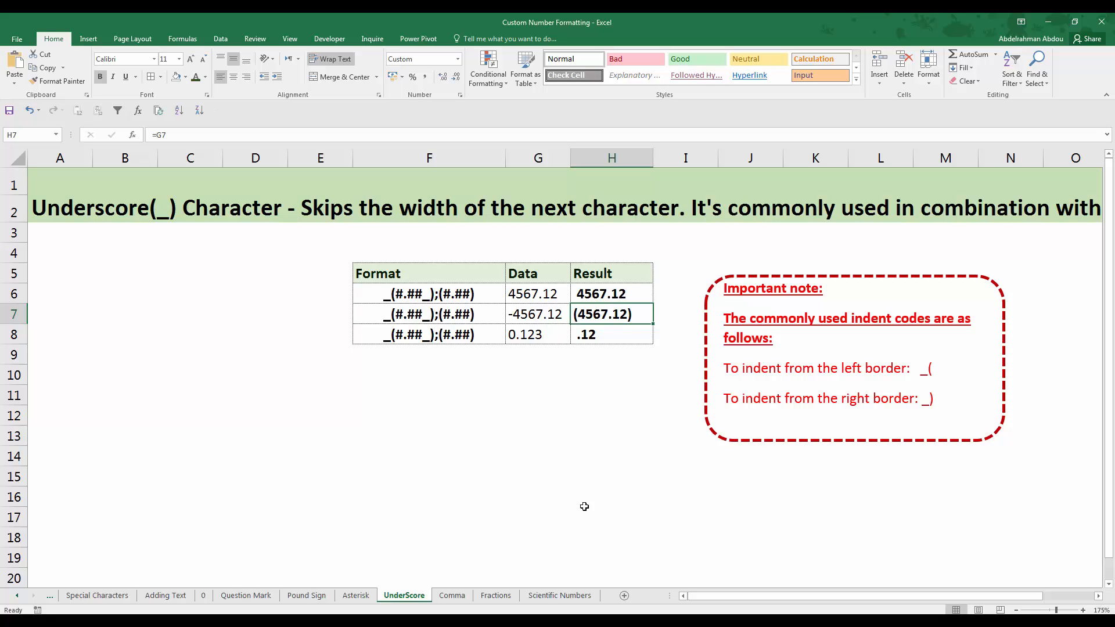
left_click(450, 318)
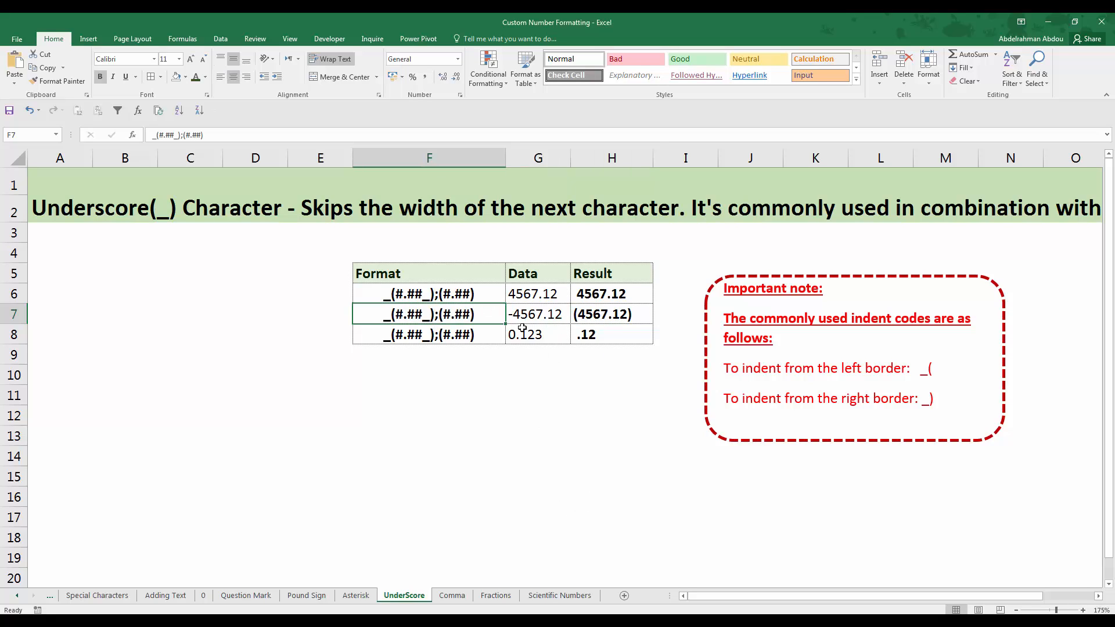
left_click(537, 320)
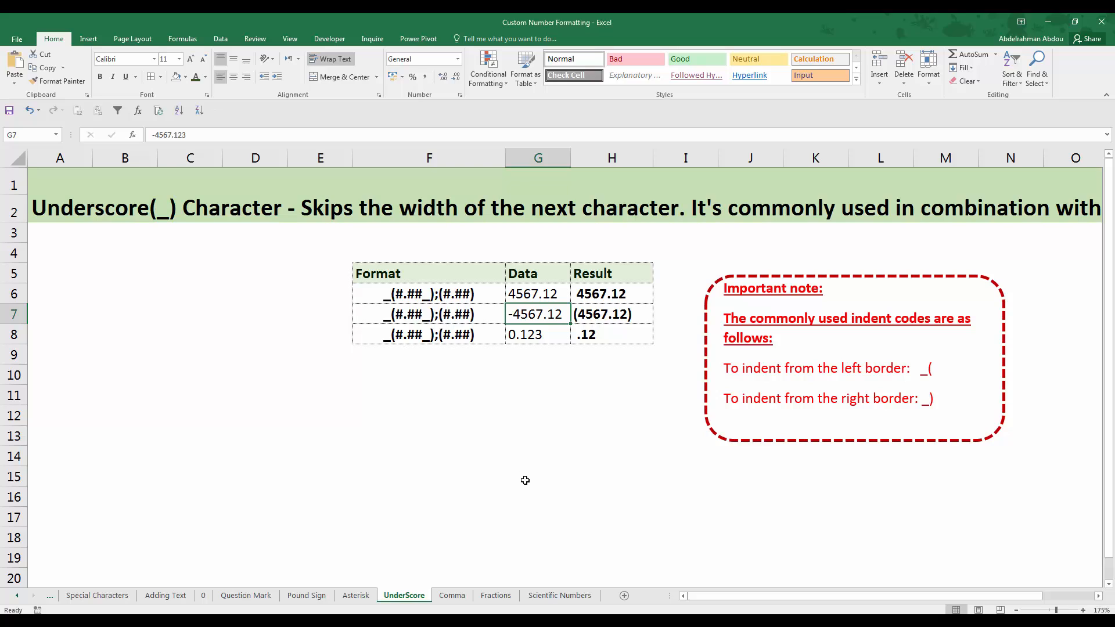
Compare the Data cell G8 with its Result cell H8 and with the other positive Data value in G6
key("Down")
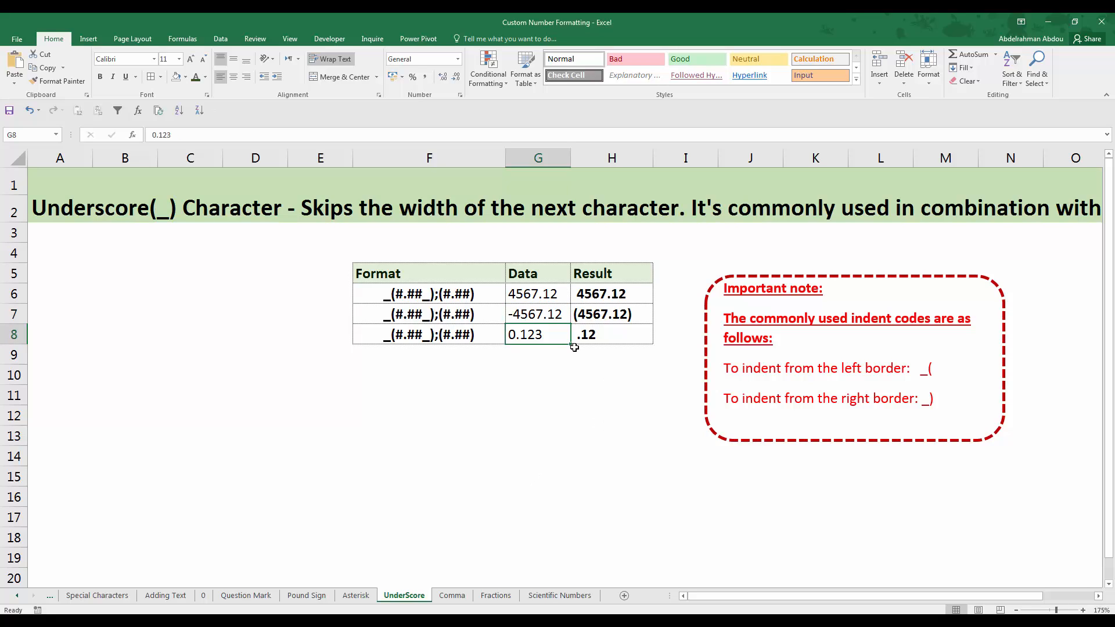
left_click(615, 334)
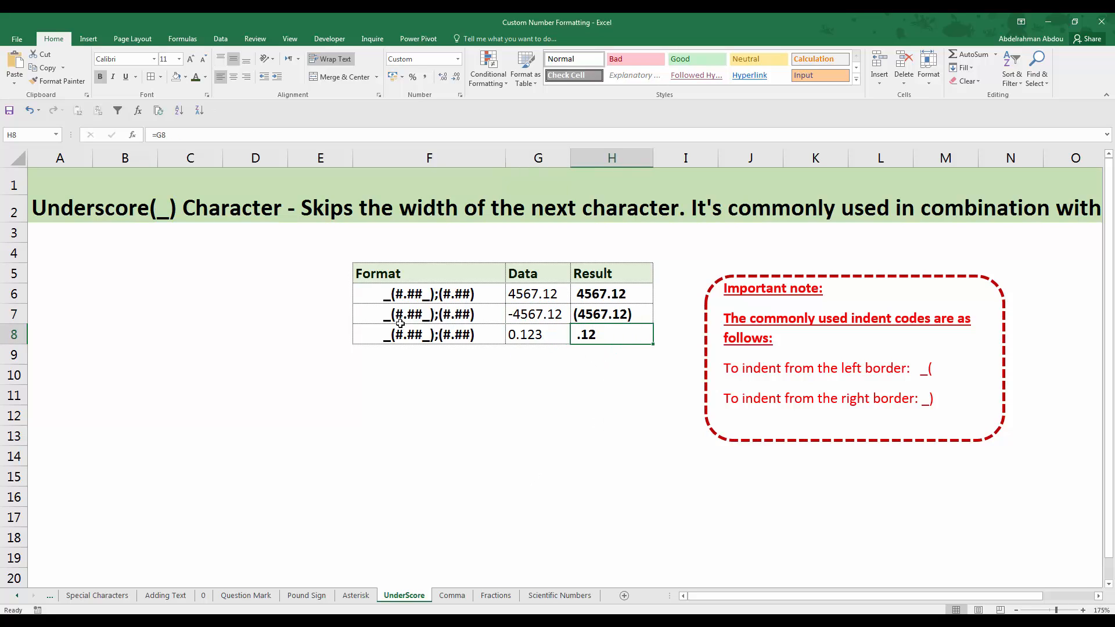
left_click(536, 330)
left_click(526, 295)
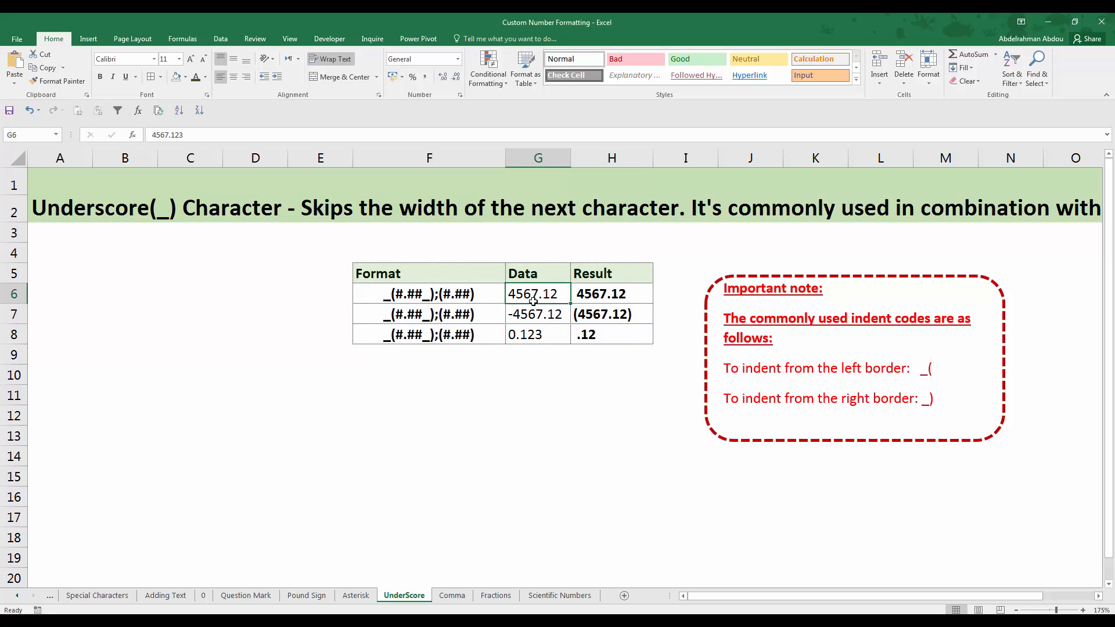
left_click(544, 337)
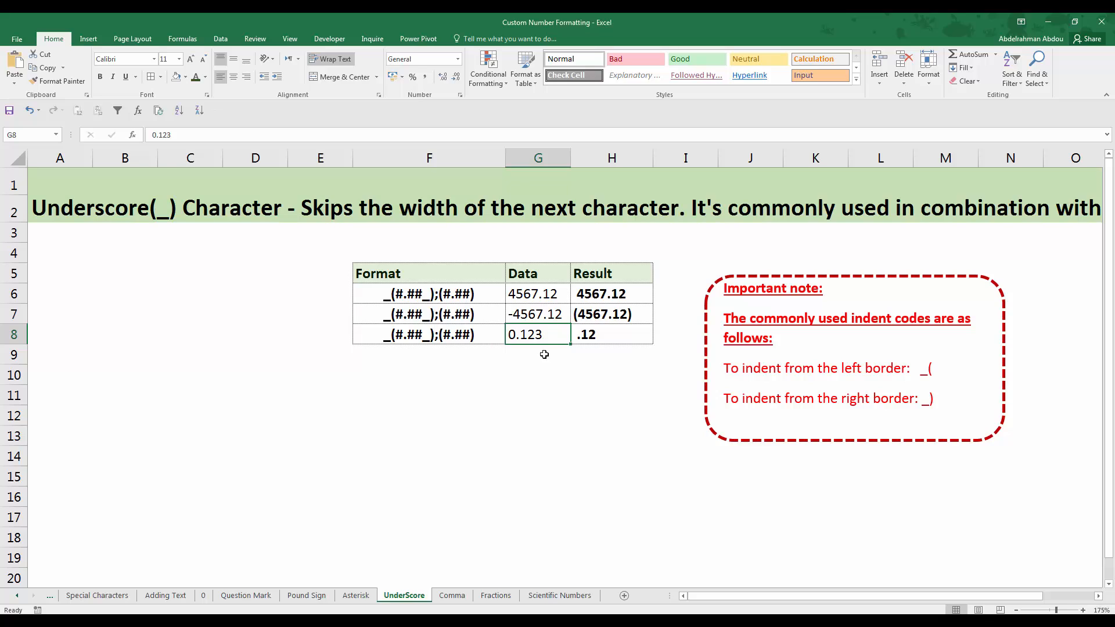
left_click(614, 332)
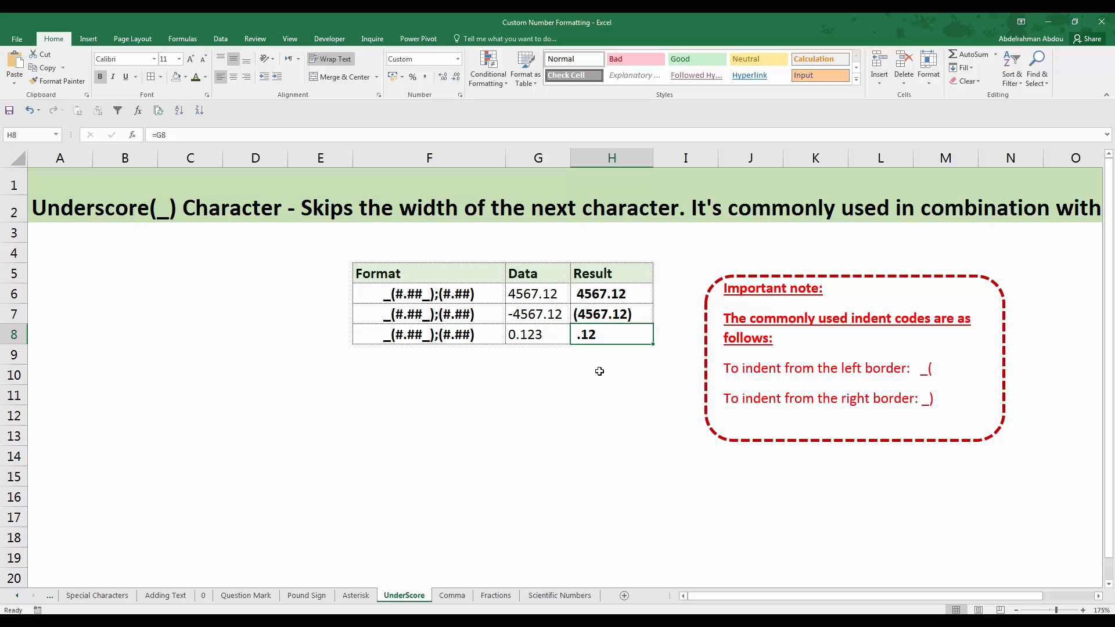
left_click(584, 381)
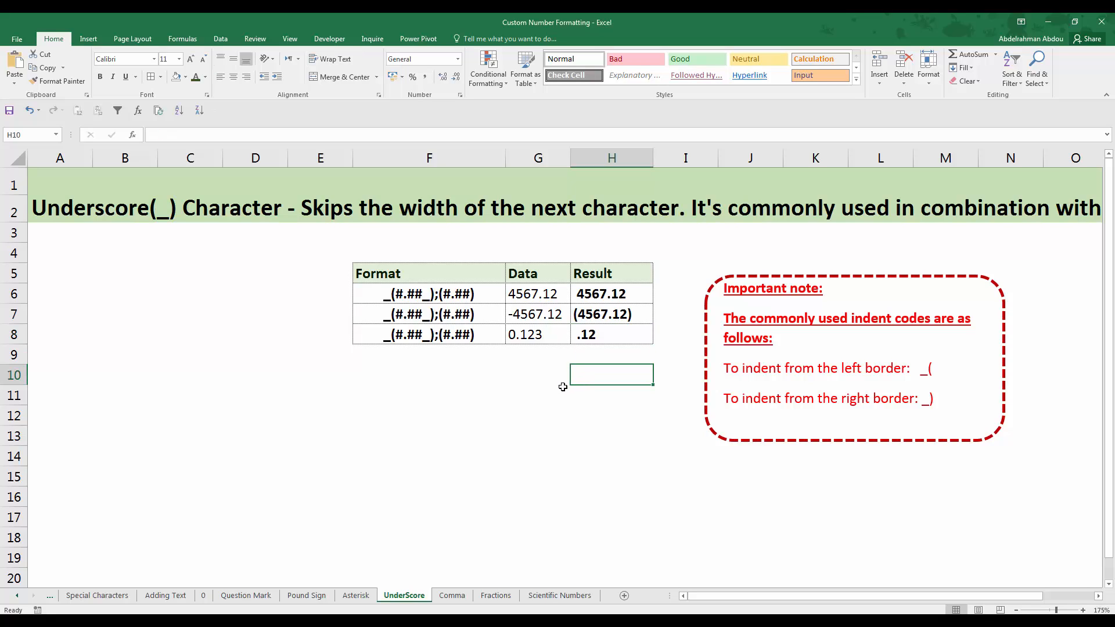
left_click(561, 388)
left_click(554, 339)
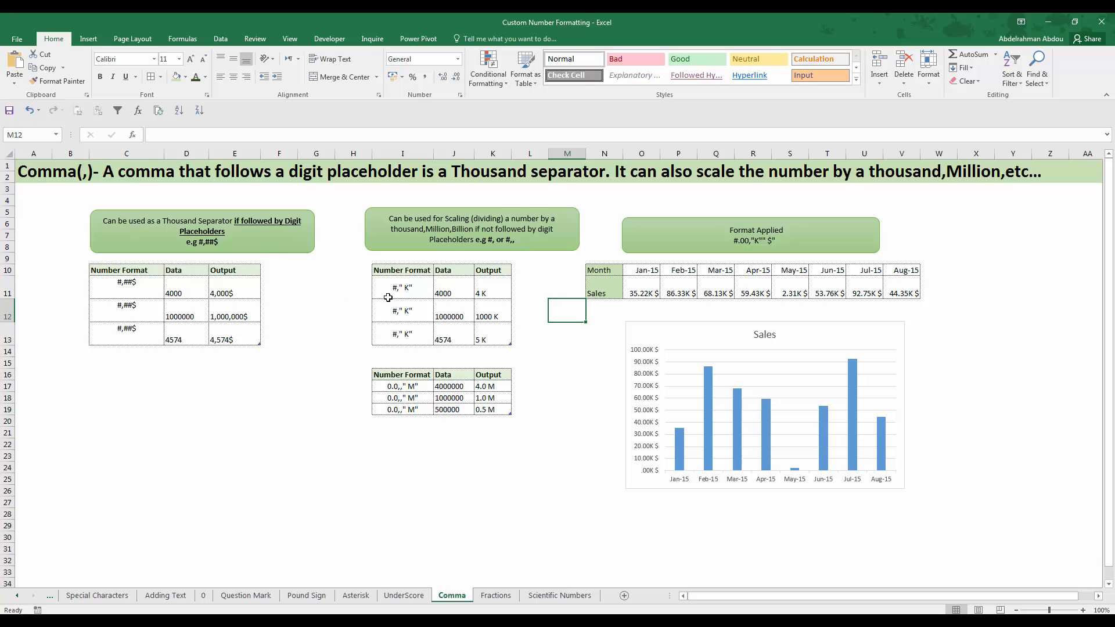
On the Comma sheet, compare the #,##$ format in C11 with its Data cell D11 and Output cell E11
left_click(121, 286)
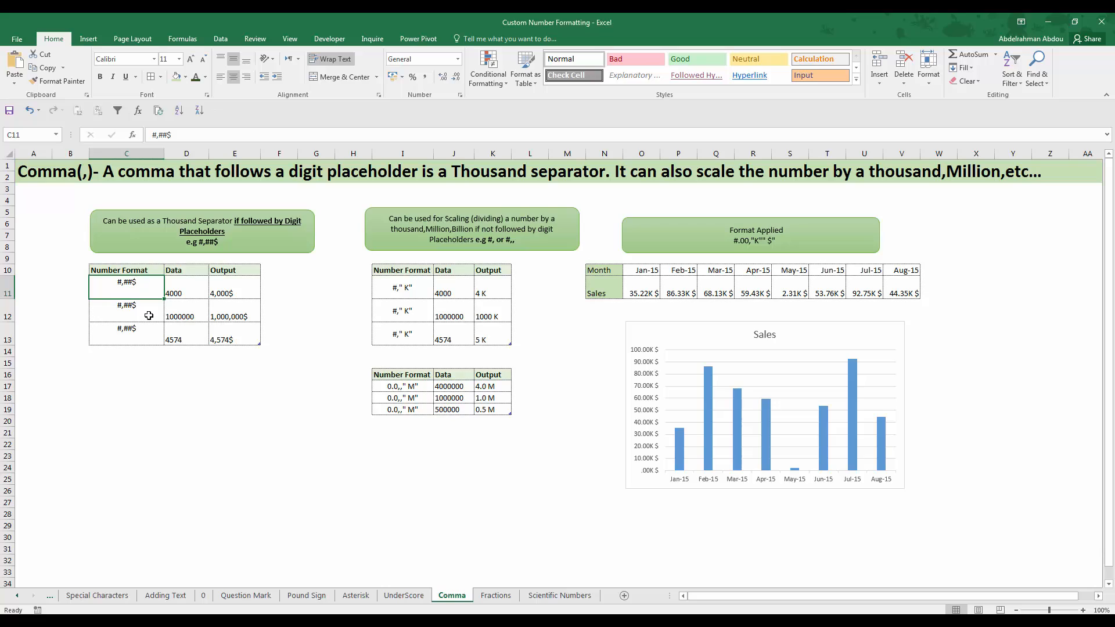
left_click(182, 293)
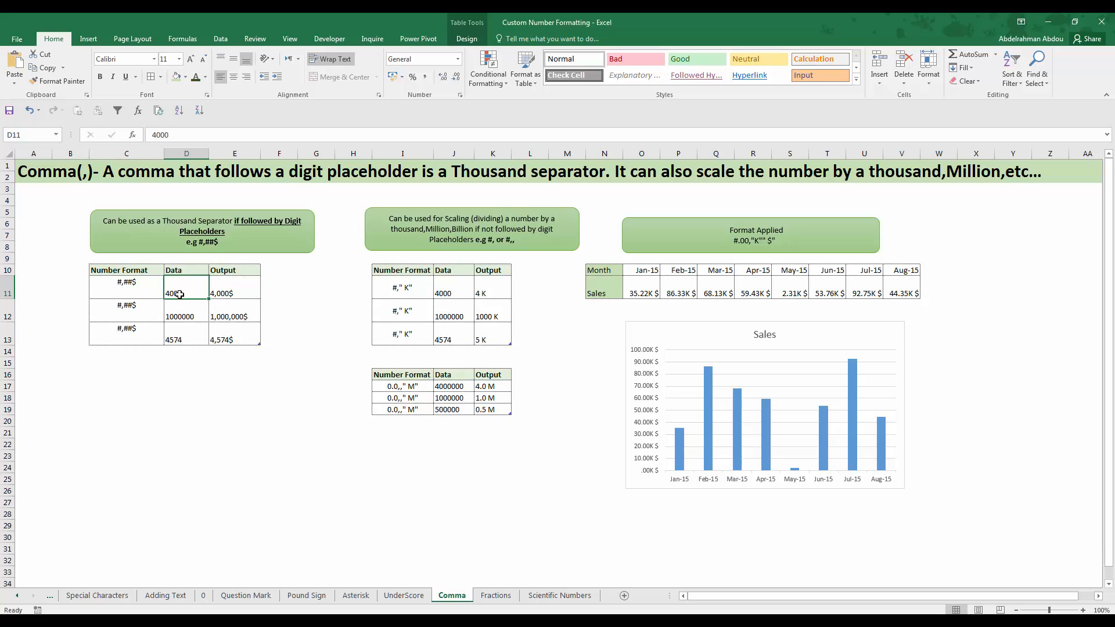
left_click(223, 290)
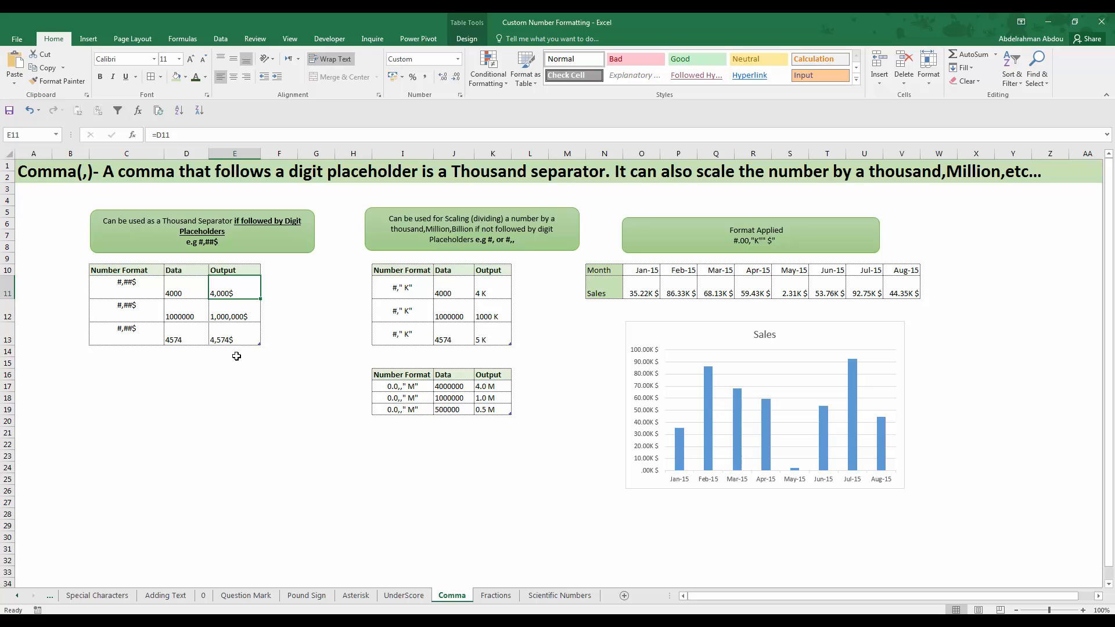
Compare the Data cells D11 and D12 with their thousand-separated Output cells E11 and E12
left_click(177, 308)
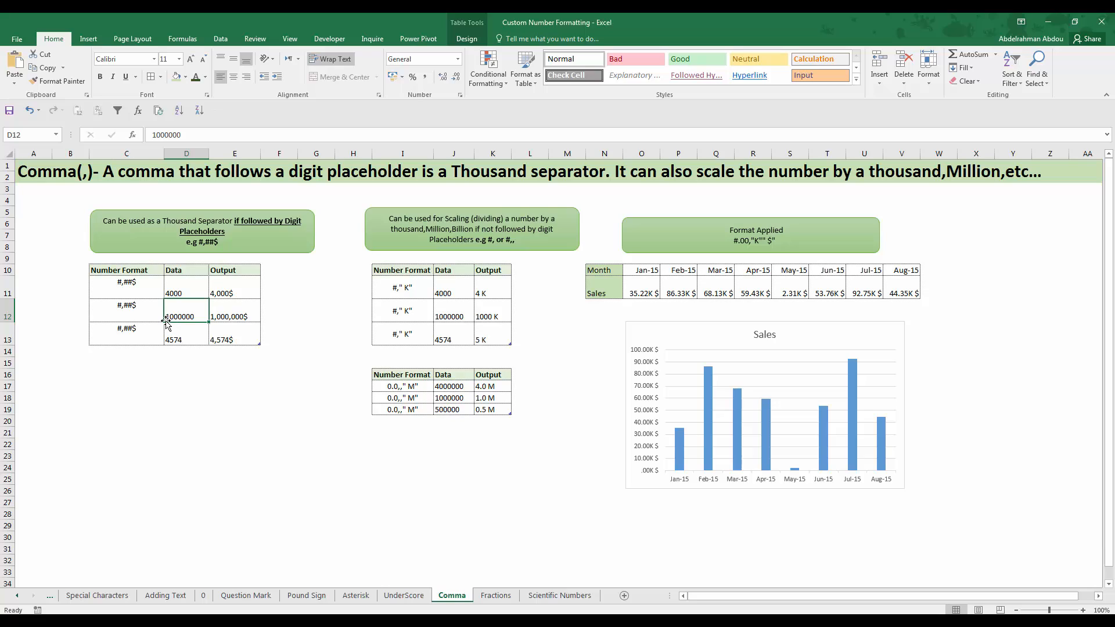
left_click(226, 318)
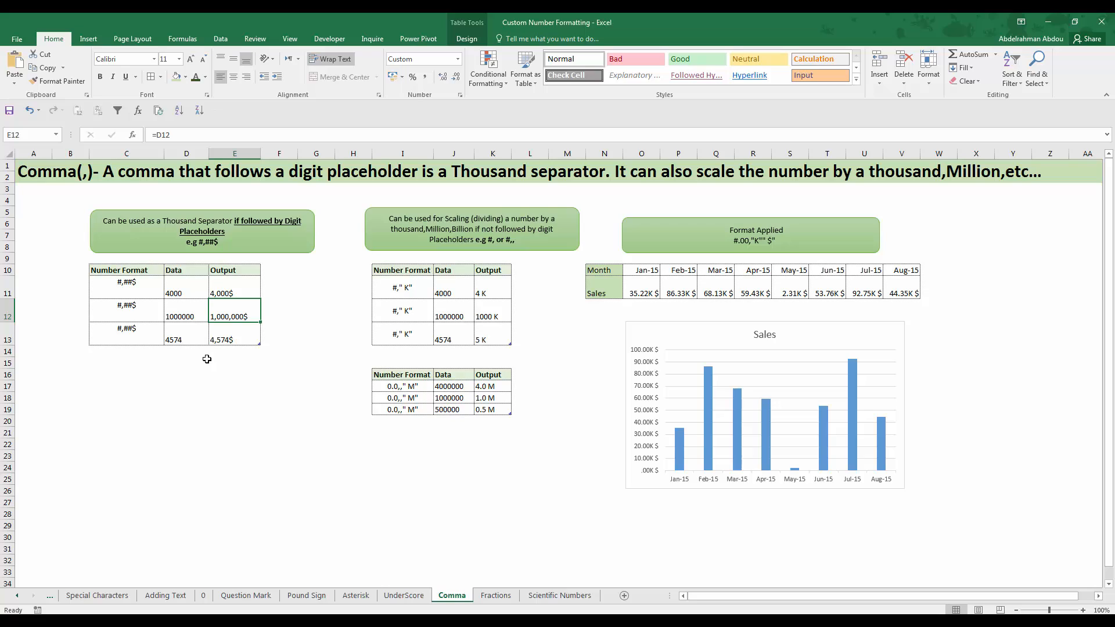
left_click(184, 296)
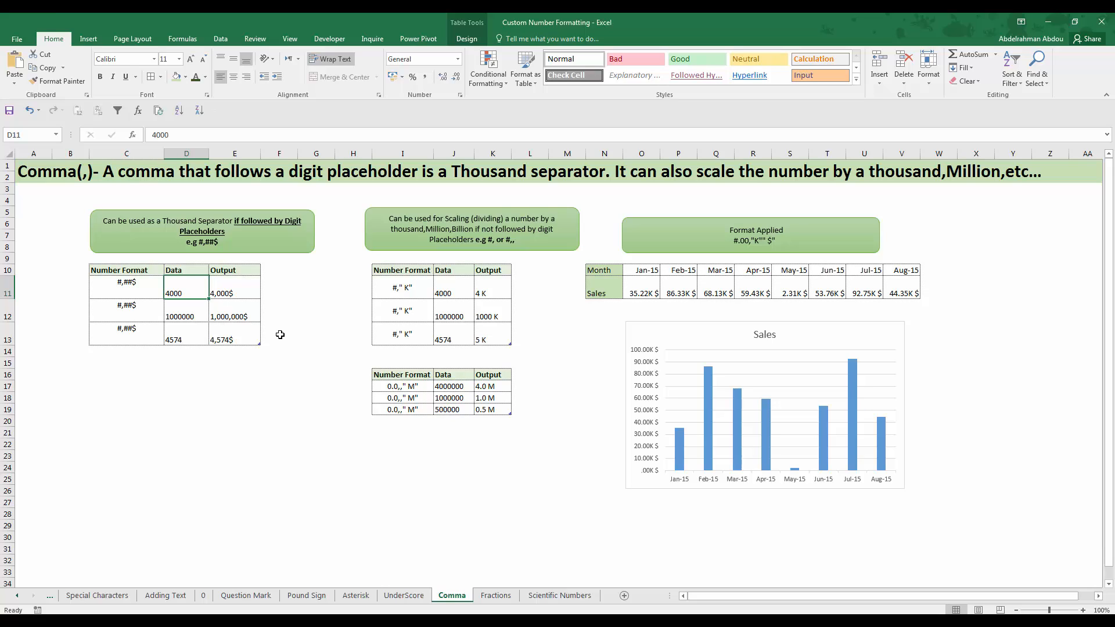
left_click(224, 316)
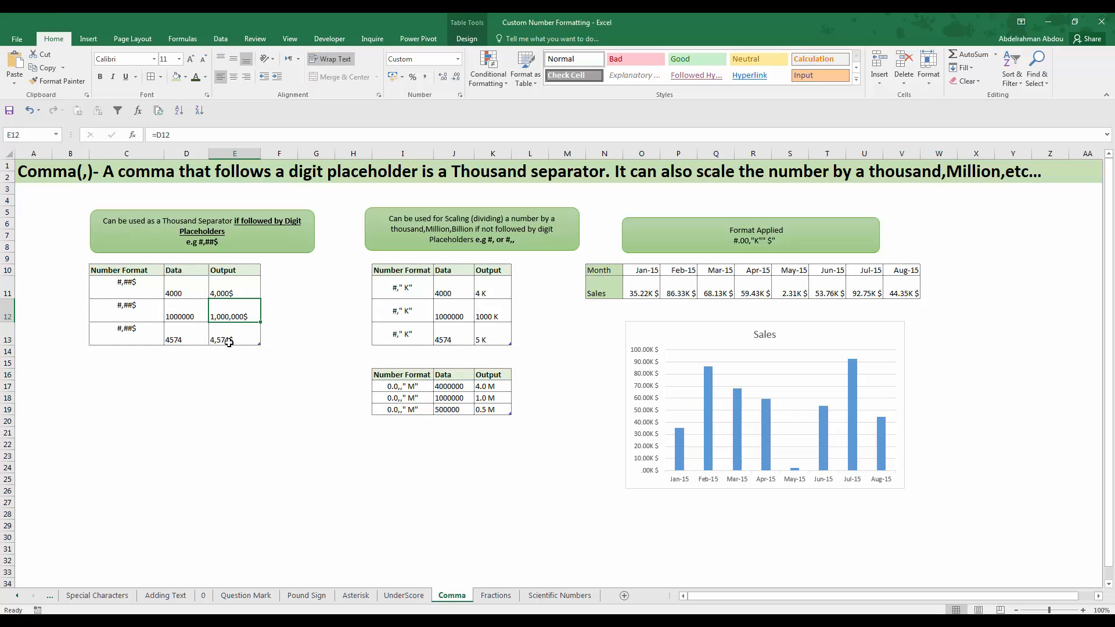
left_click(199, 289)
left_click(241, 292)
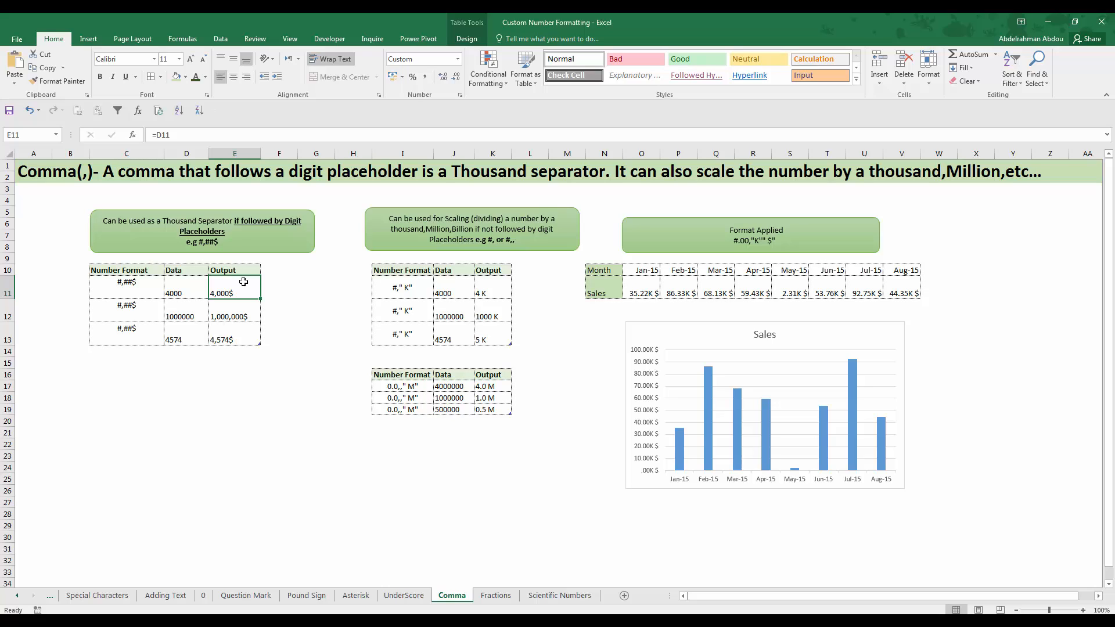
left_click(234, 362)
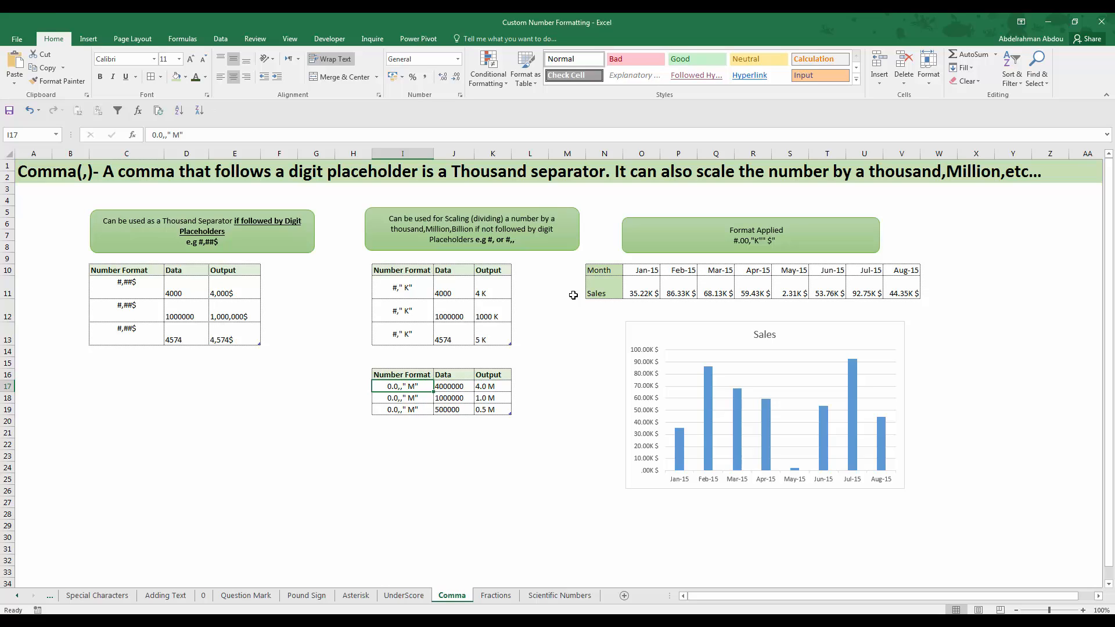
Compare the thousands-scaling format #," K" in I11 with its Data cell J11 and Output cell K11
left_click(417, 284)
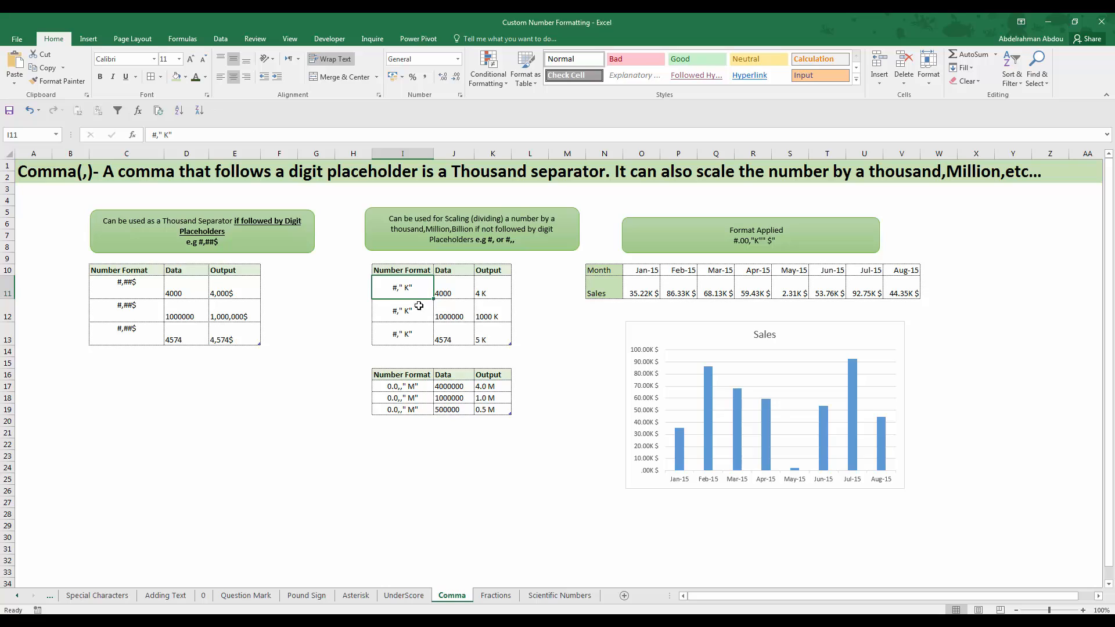
left_click(467, 295)
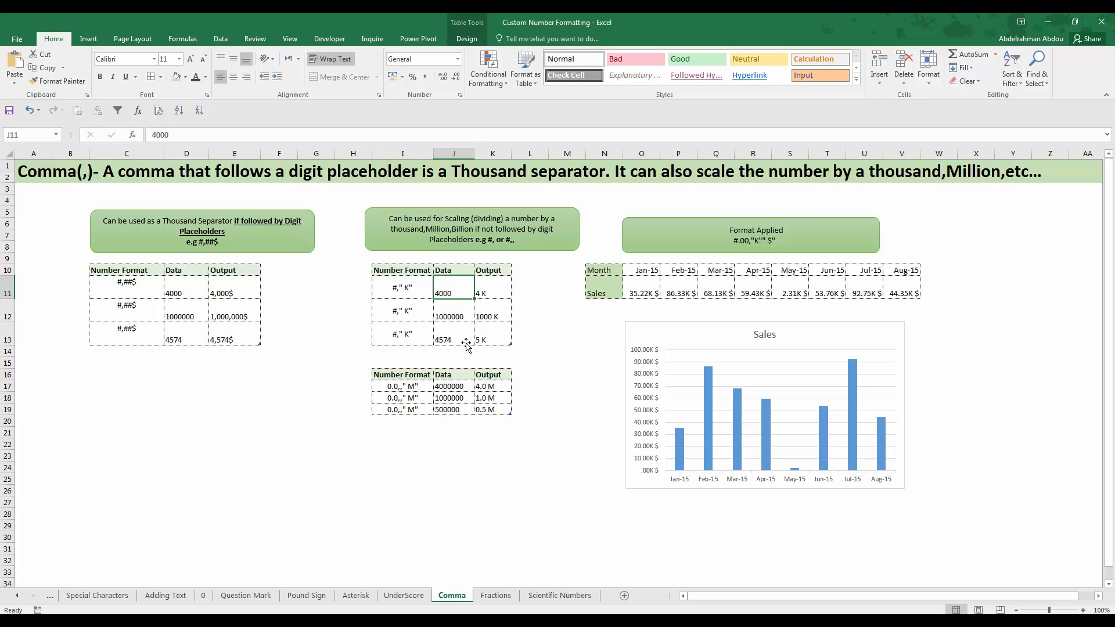
left_click(483, 294)
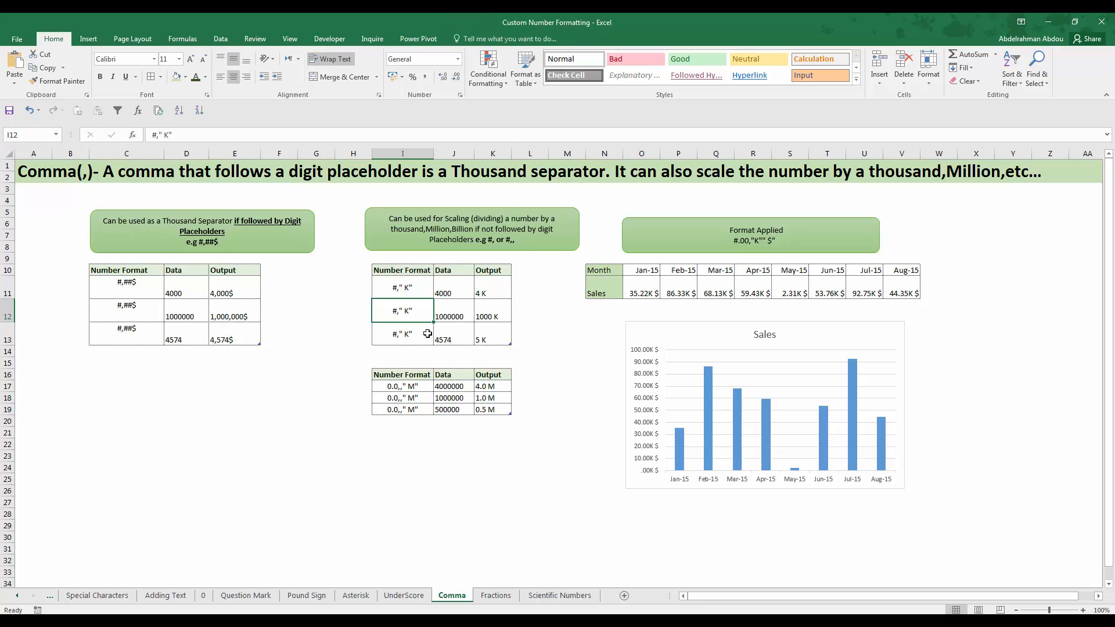
Compare the Data cell J12 with its scaled Output cell K12 and the format code in I12
left_click(448, 316)
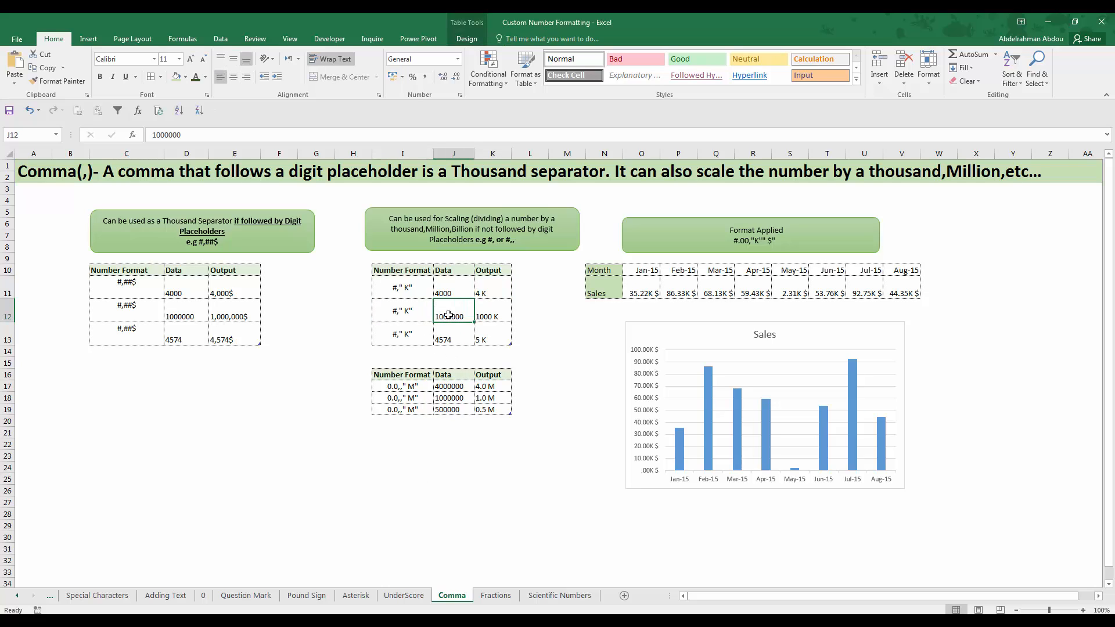
left_click(481, 327)
left_click(486, 317)
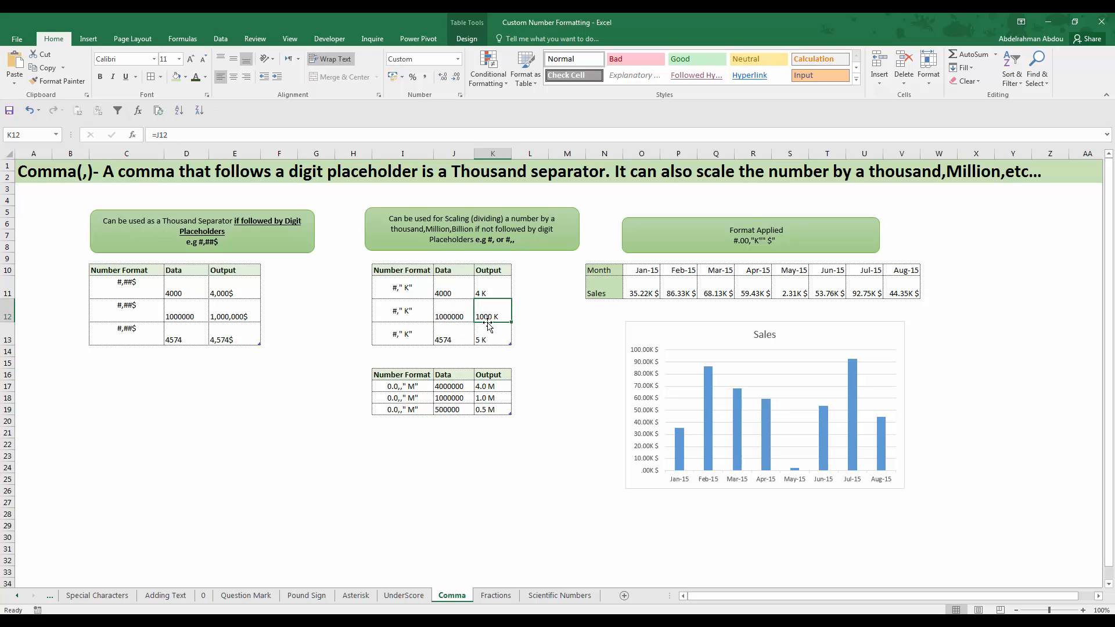
left_click(401, 314)
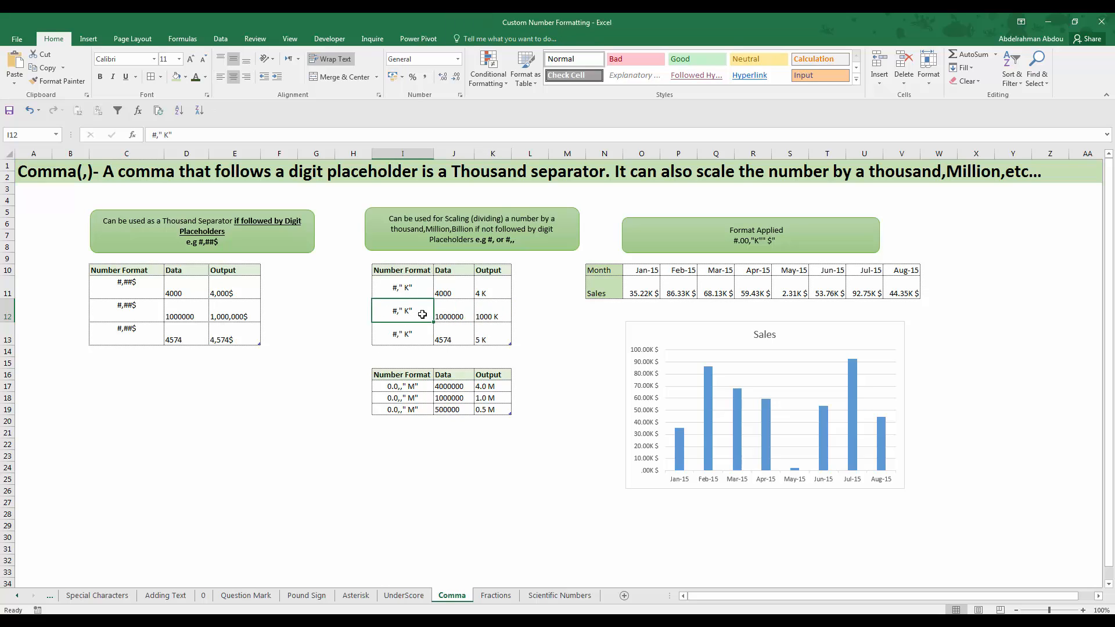
left_click(481, 319)
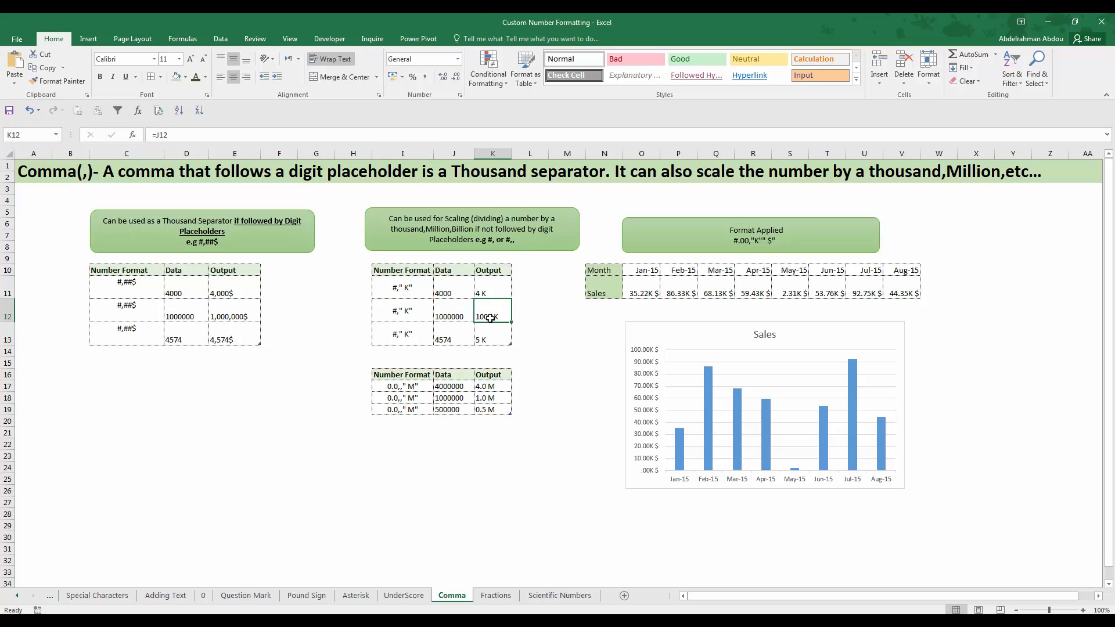
left_click(393, 313)
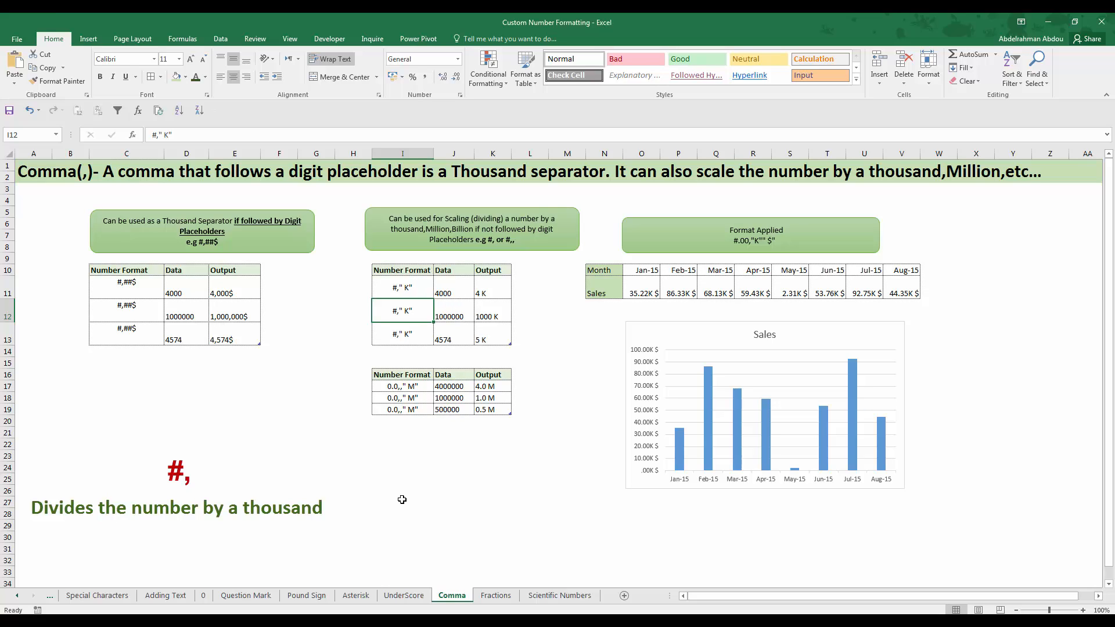
Compare the millions-scaling format 0.0,," M" in I17 with the Data cells J17:J19 and their Output cells in column K
left_click(406, 386)
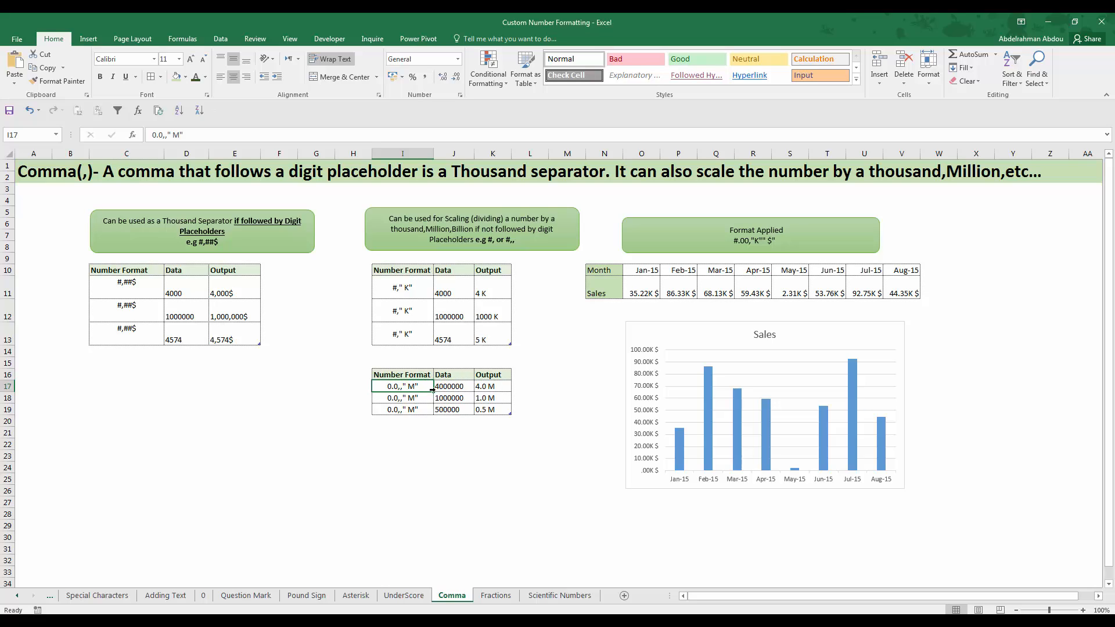
left_click(459, 388)
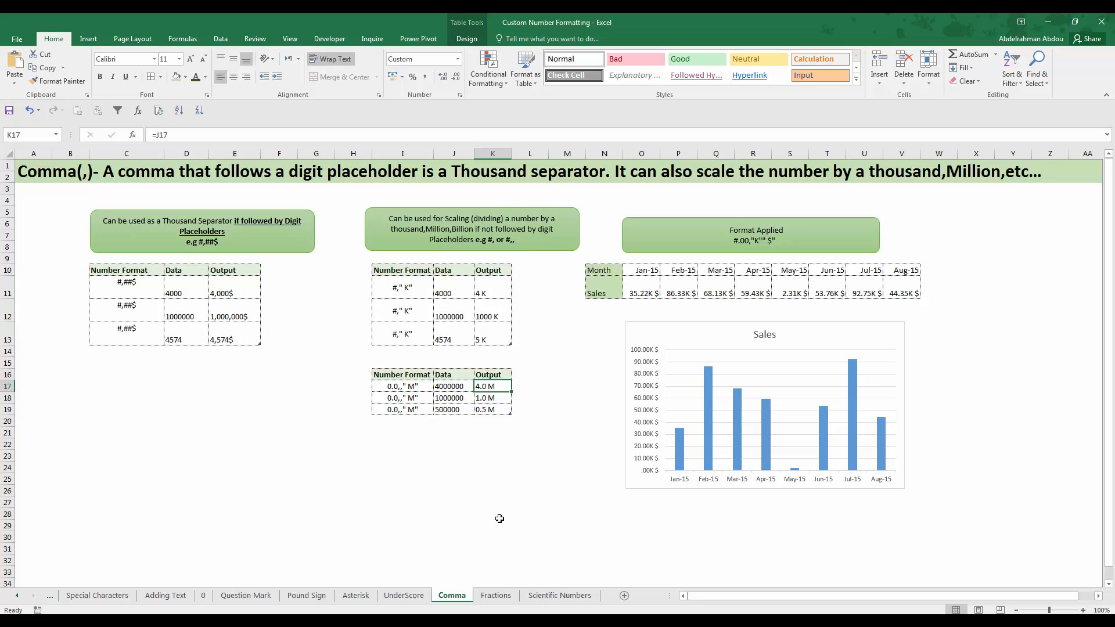
left_click(449, 400)
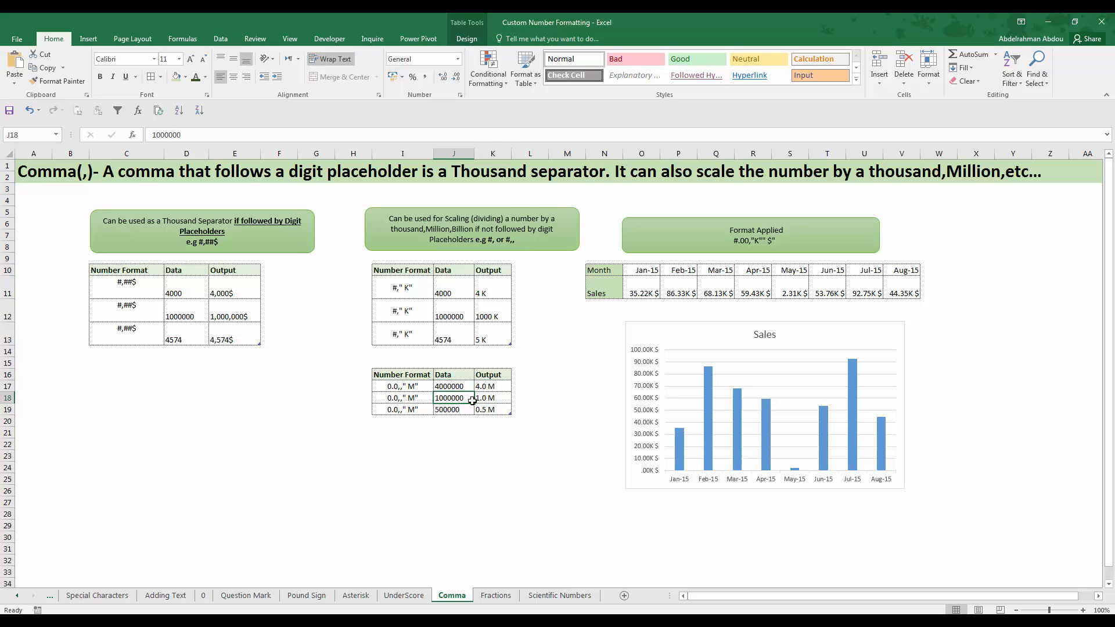
left_click(489, 408)
left_click(490, 399)
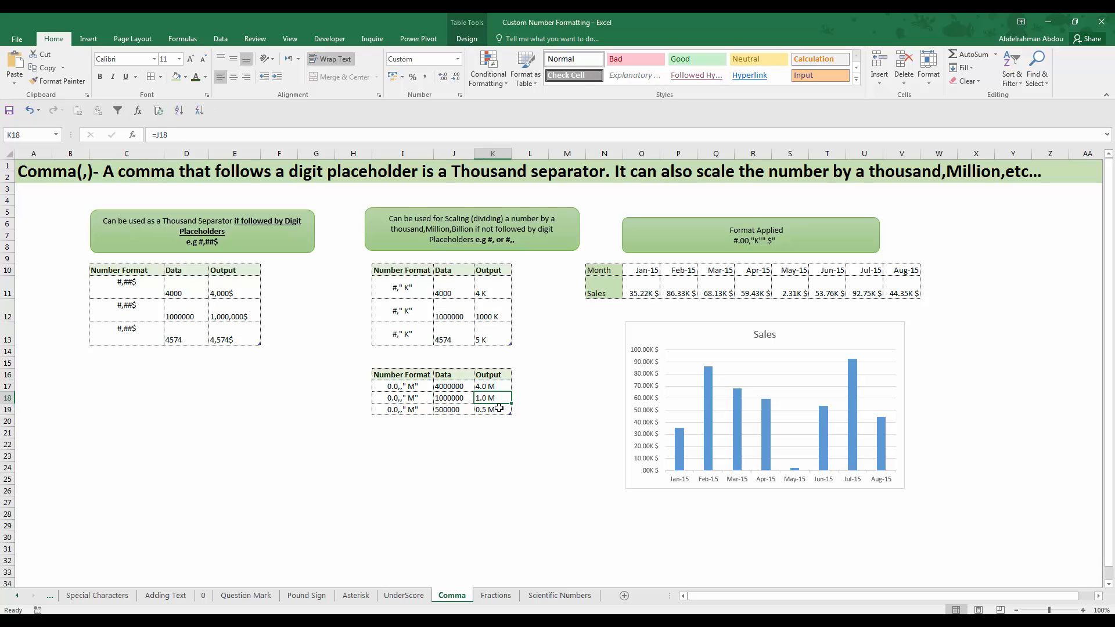
left_click(457, 409)
key("Right")
Examine the Month and Sales table N10:V11 and its Jan-15 sales cell O11 under the applied format #.00,"K"" $"
left_click(633, 284)
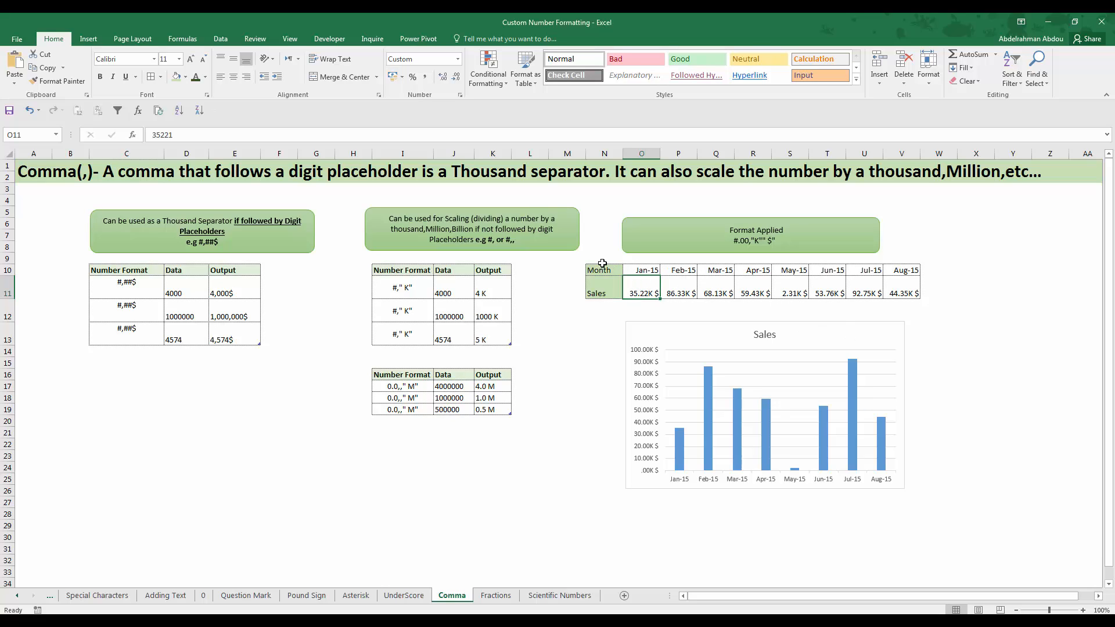
left_click_drag(600, 270, 911, 288)
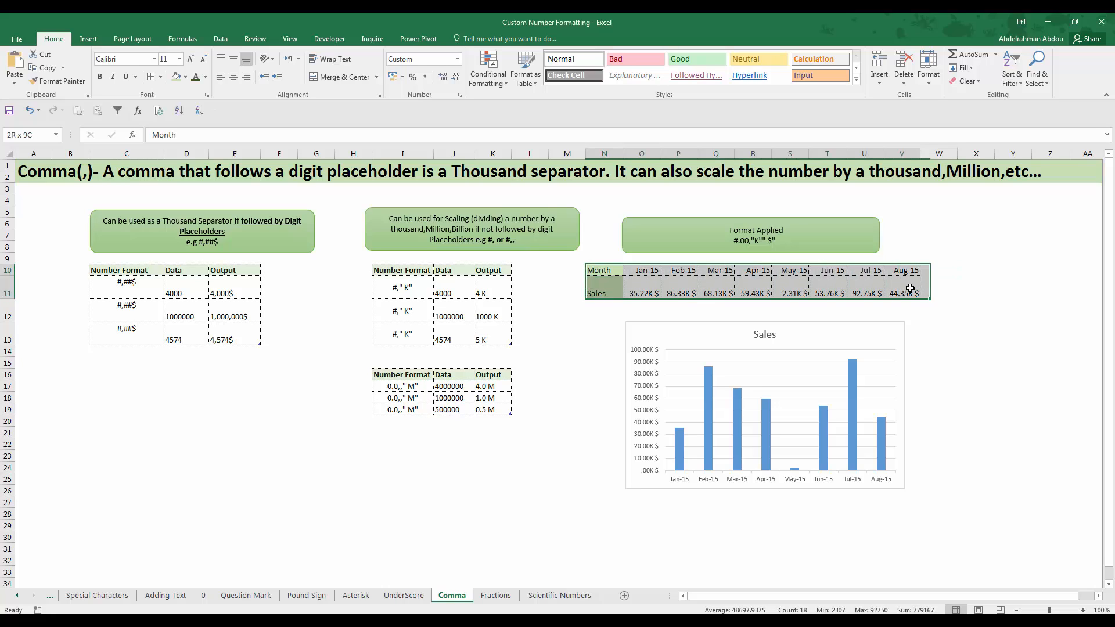
left_click(607, 305)
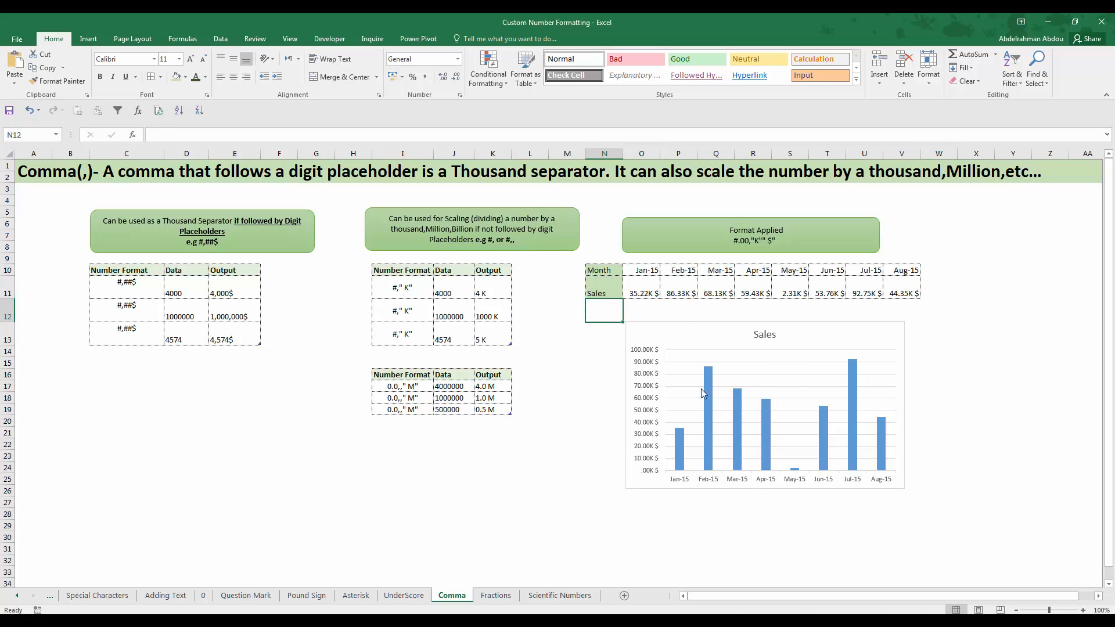
left_click(639, 287)
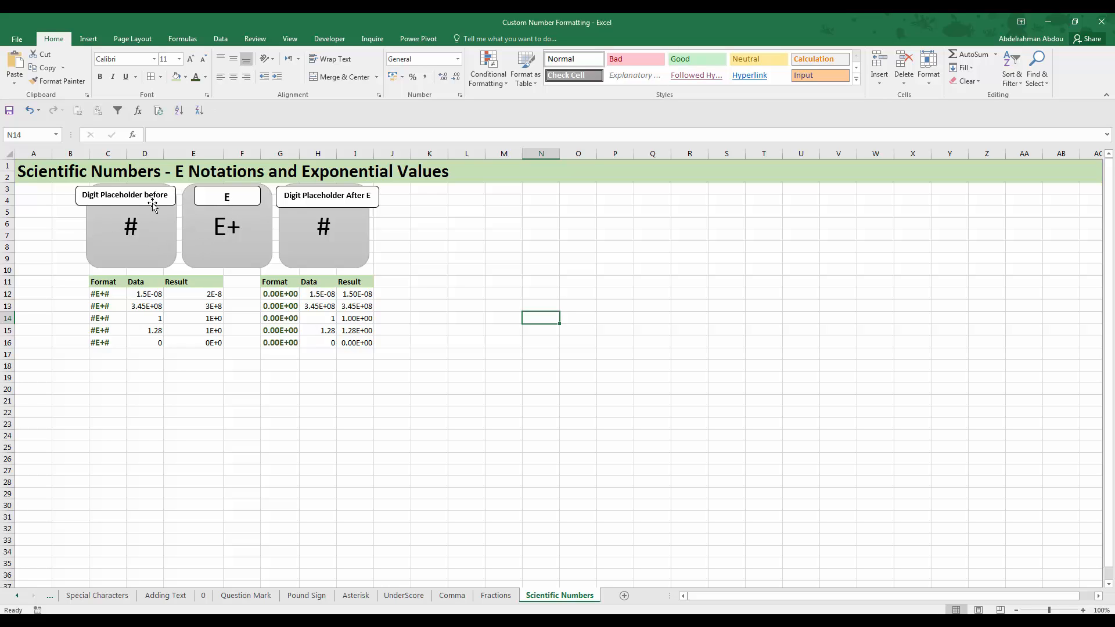
On the Scientific Numbers sheet, widen the "Digit Placeholder before E" label and compare the #E+# format in C12 with cells D12 and E12
left_click_drag(176, 201, 183, 201)
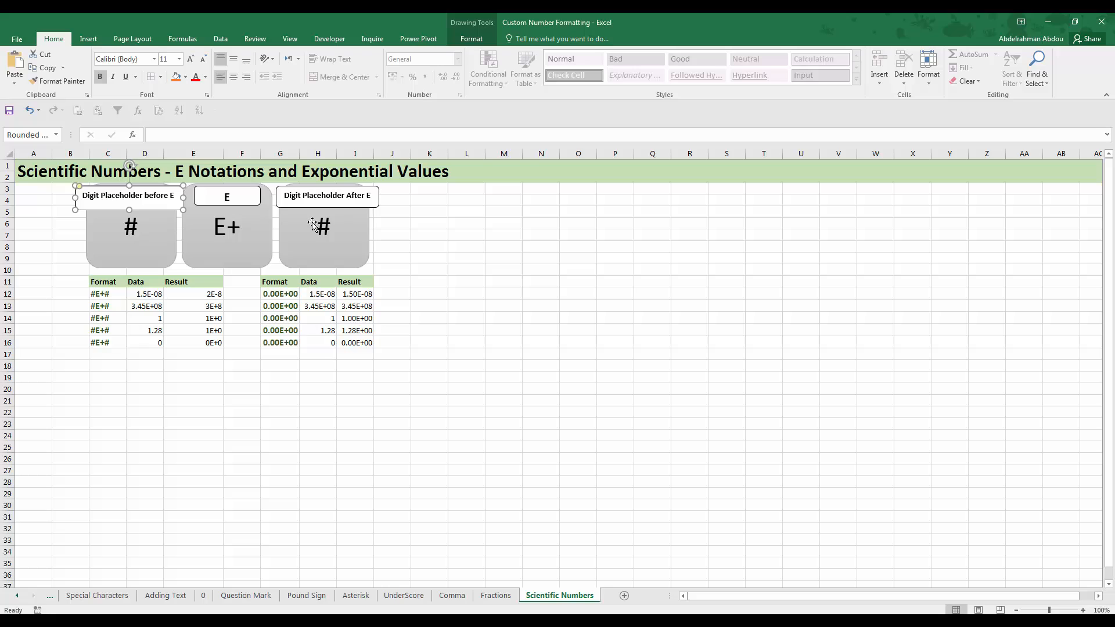
left_click(108, 295)
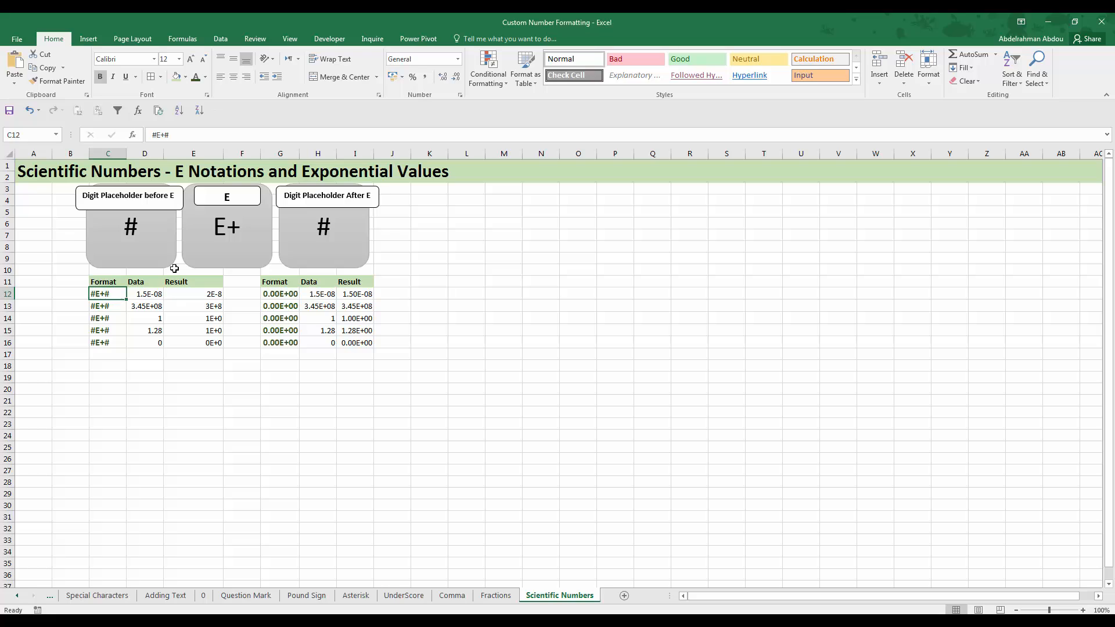
left_click(135, 294)
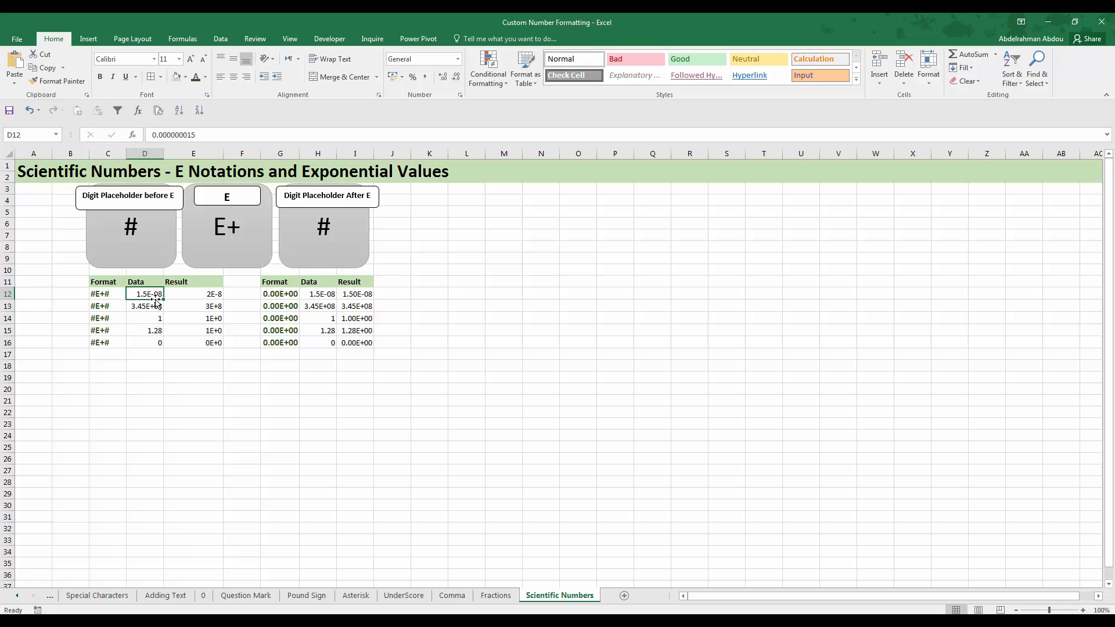
left_click(189, 296)
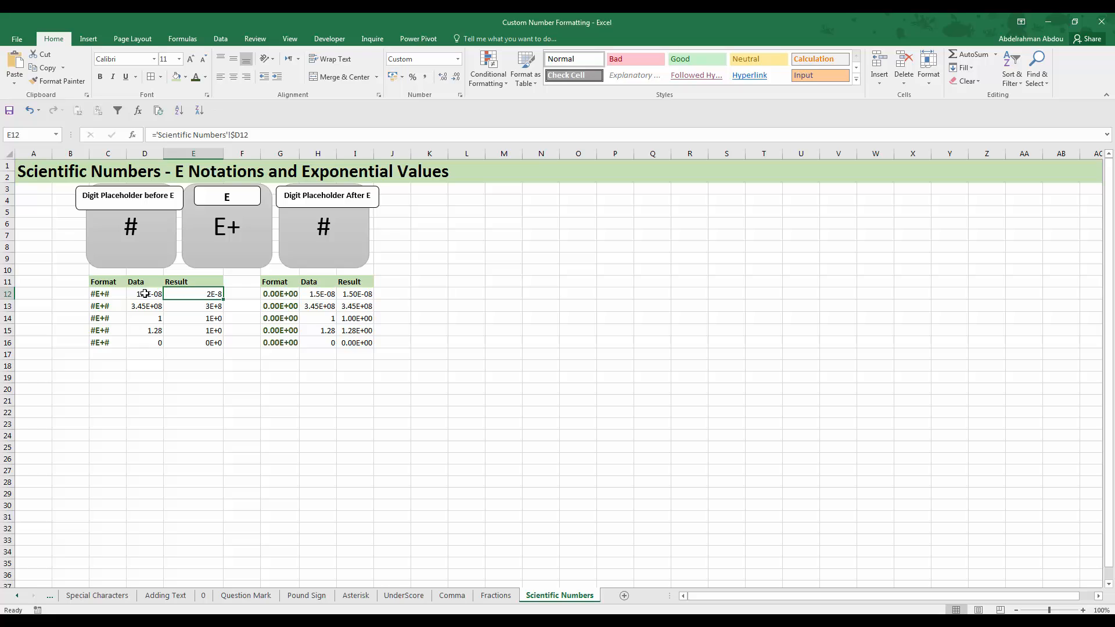
Match the placeholders of the #E+# format in C12 against the Result cell E12
left_click(94, 295)
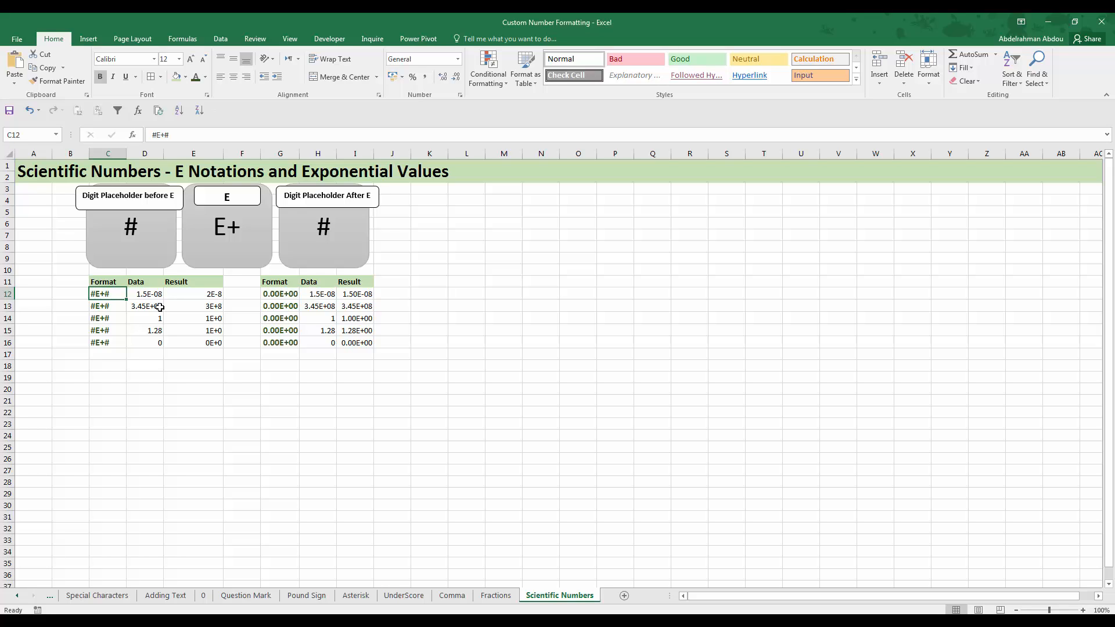
left_click(211, 296)
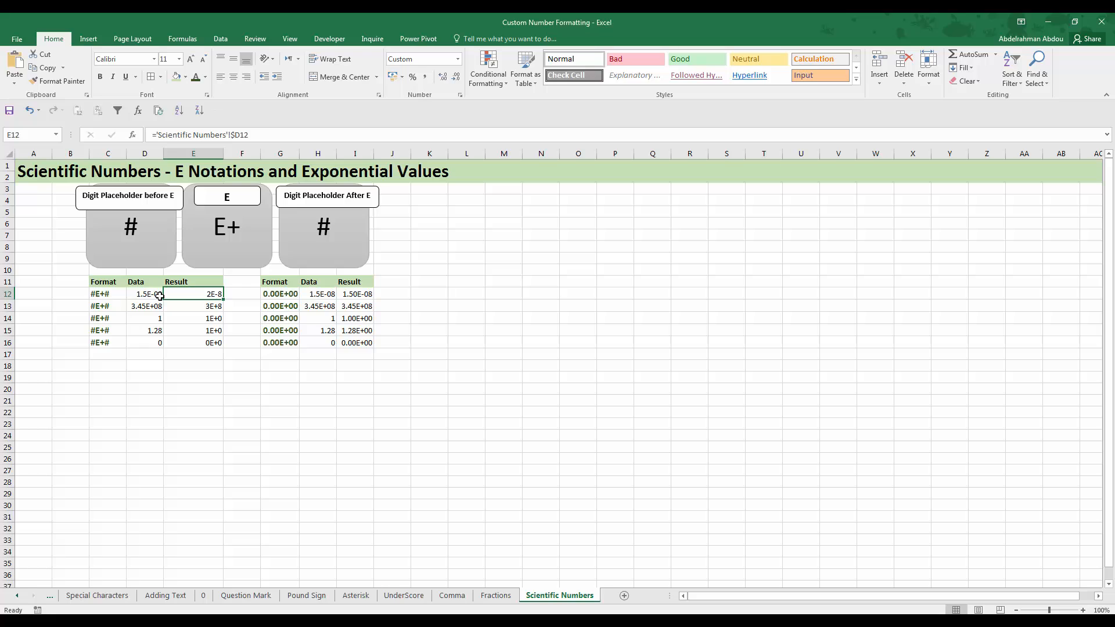
left_click(112, 294)
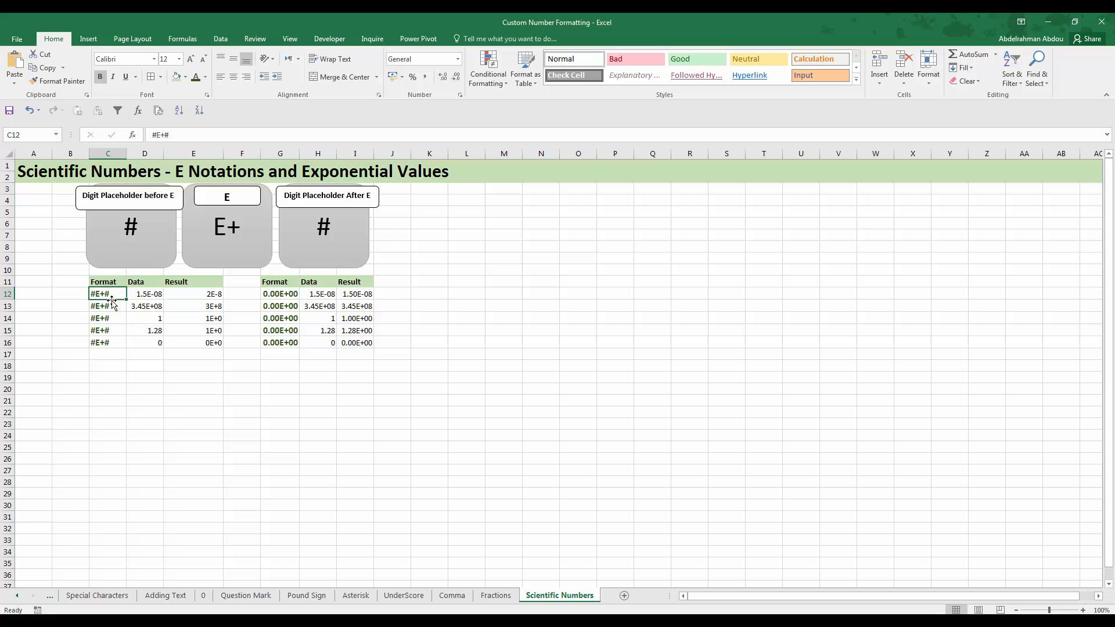
Compare the Data cell D13 with its scientific-notation Result cell E13
left_click(145, 305)
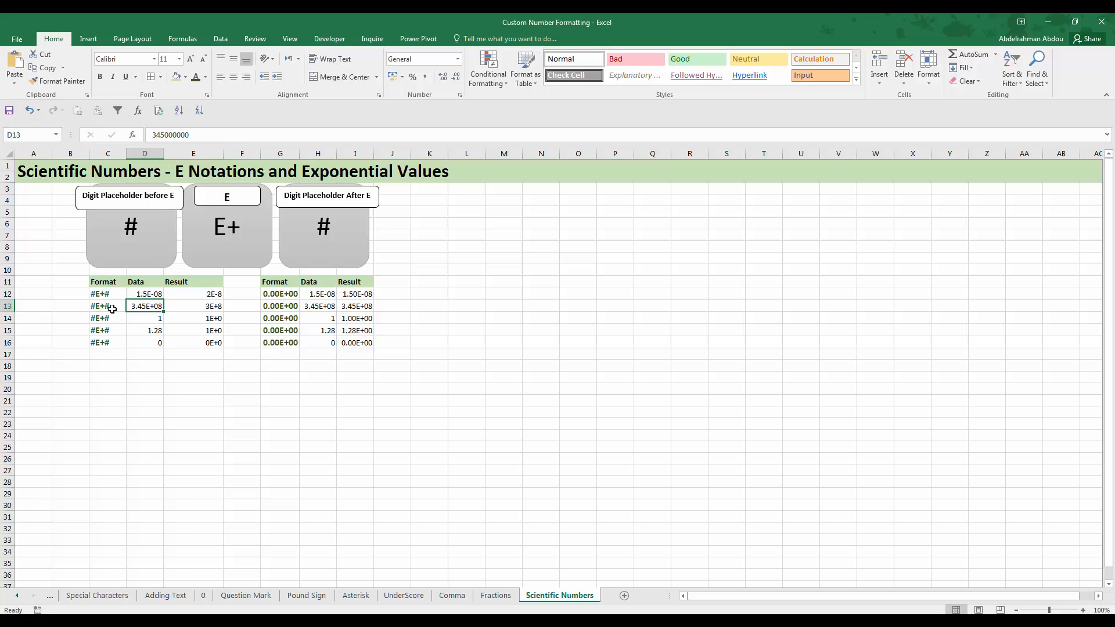
left_click(211, 306)
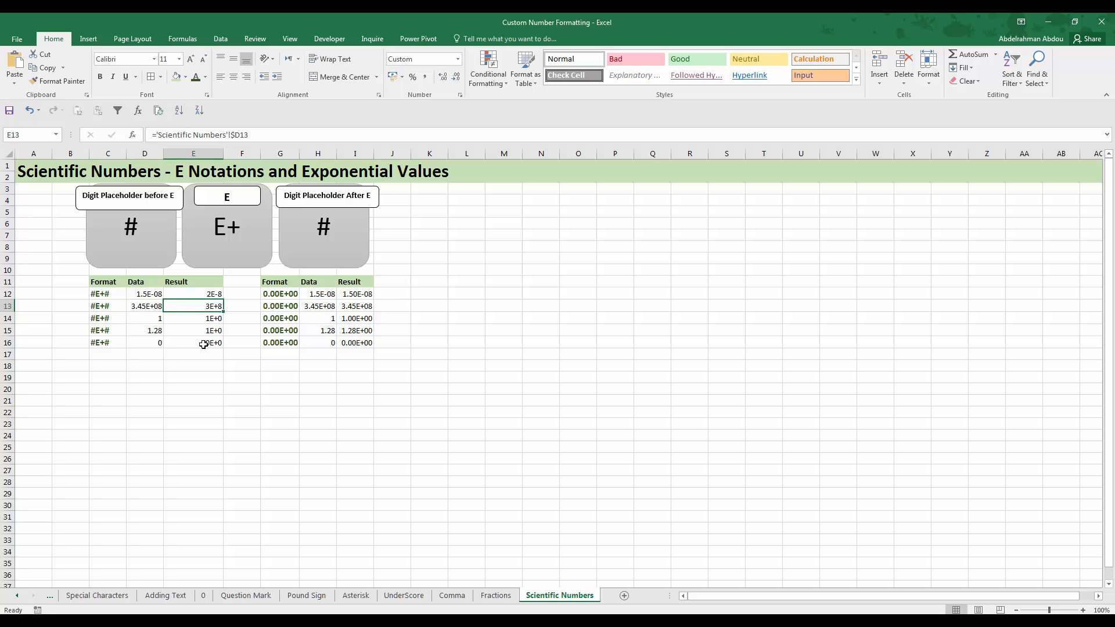
Check the Data cell D13 and Result cell E13 against the #E+# format in C13
left_click(136, 304)
left_click(204, 306)
left_click(119, 306)
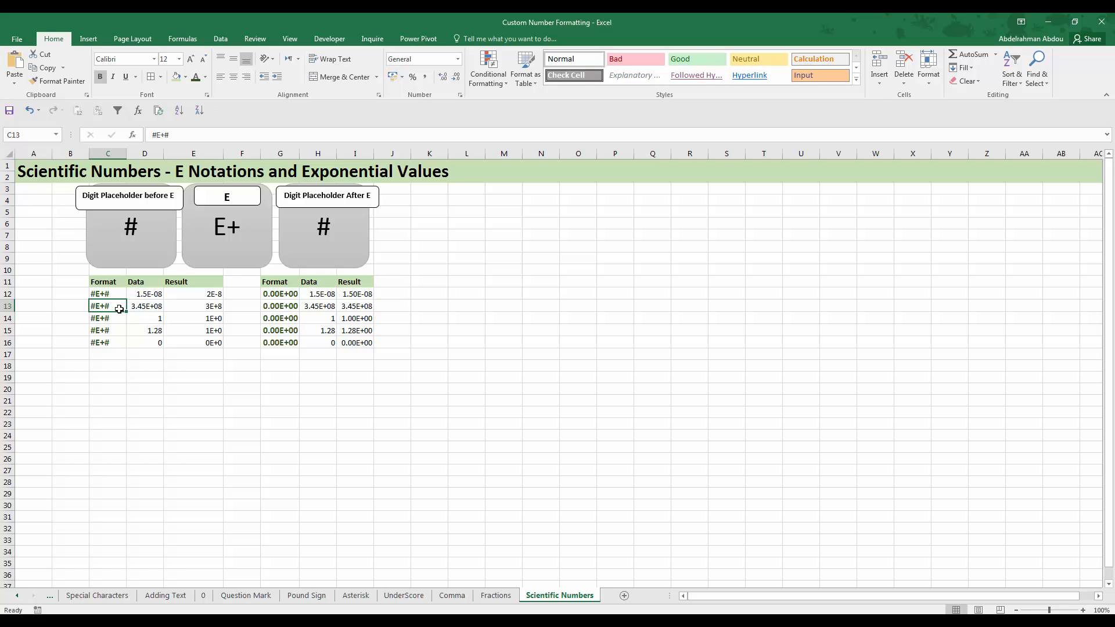
left_click(196, 304)
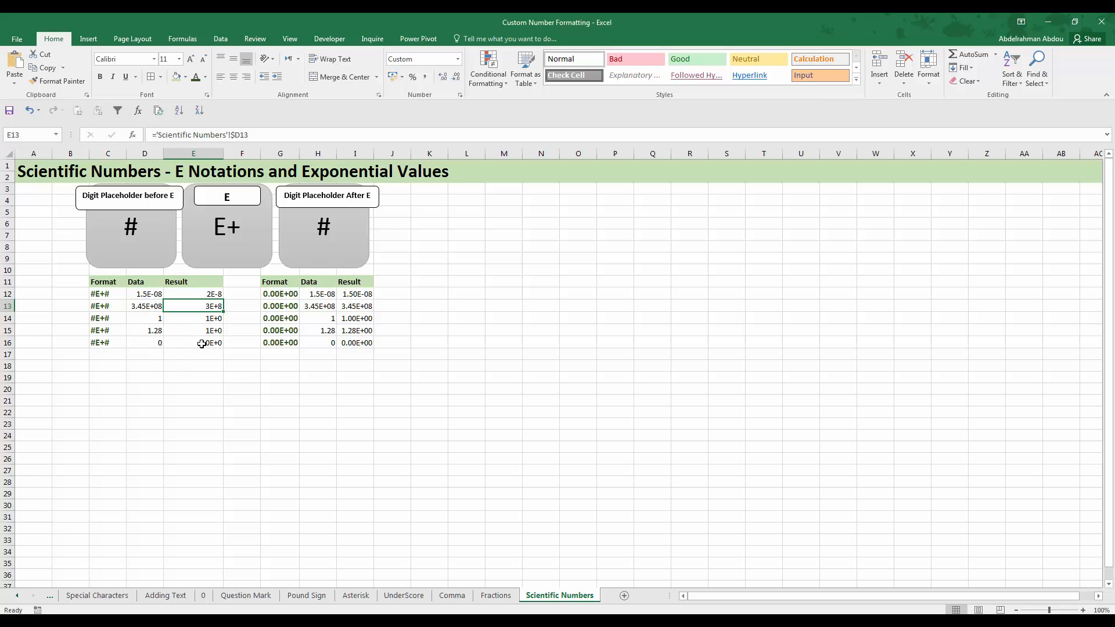
Examine how the #E+# format in C14 turns the Data cell D14 into its Result cell E14
left_click(162, 318)
left_click(169, 318)
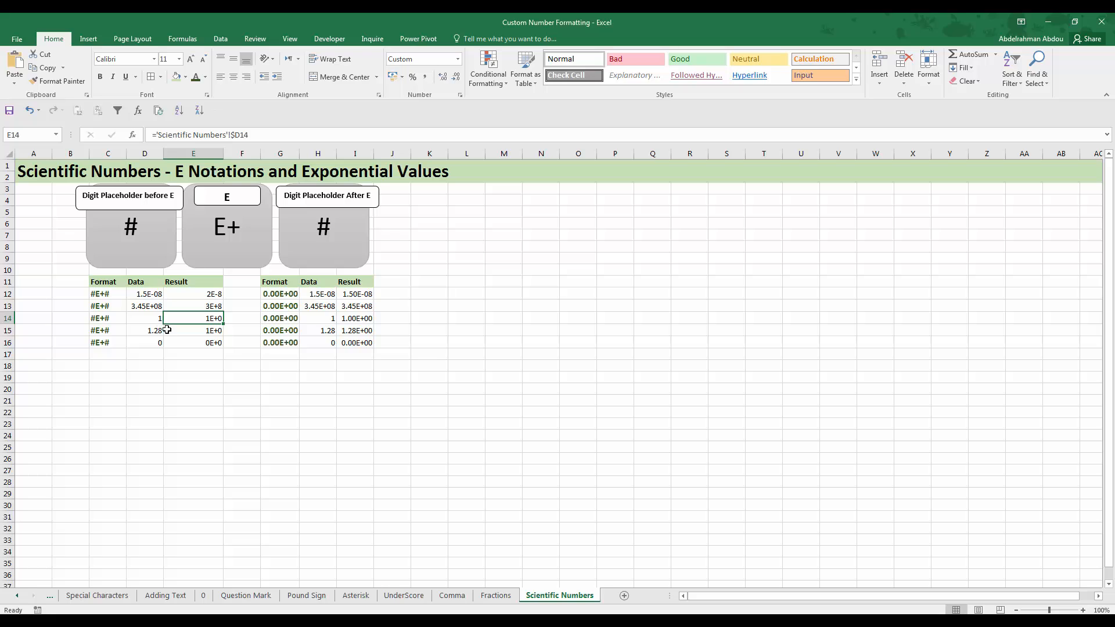
left_click(101, 318)
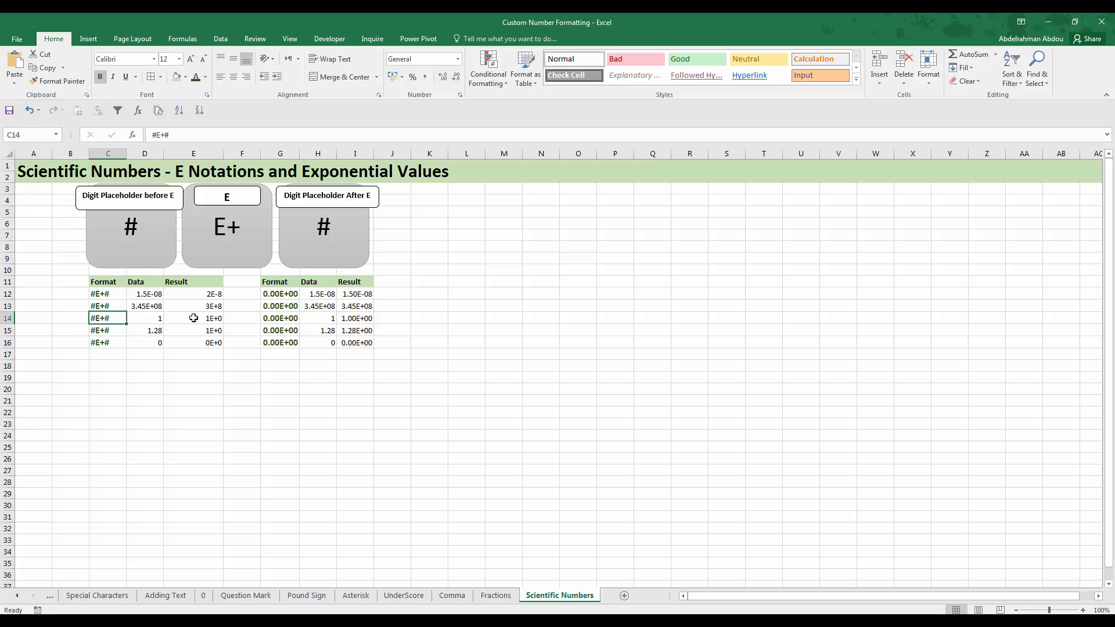
left_click(189, 319)
left_click(157, 310)
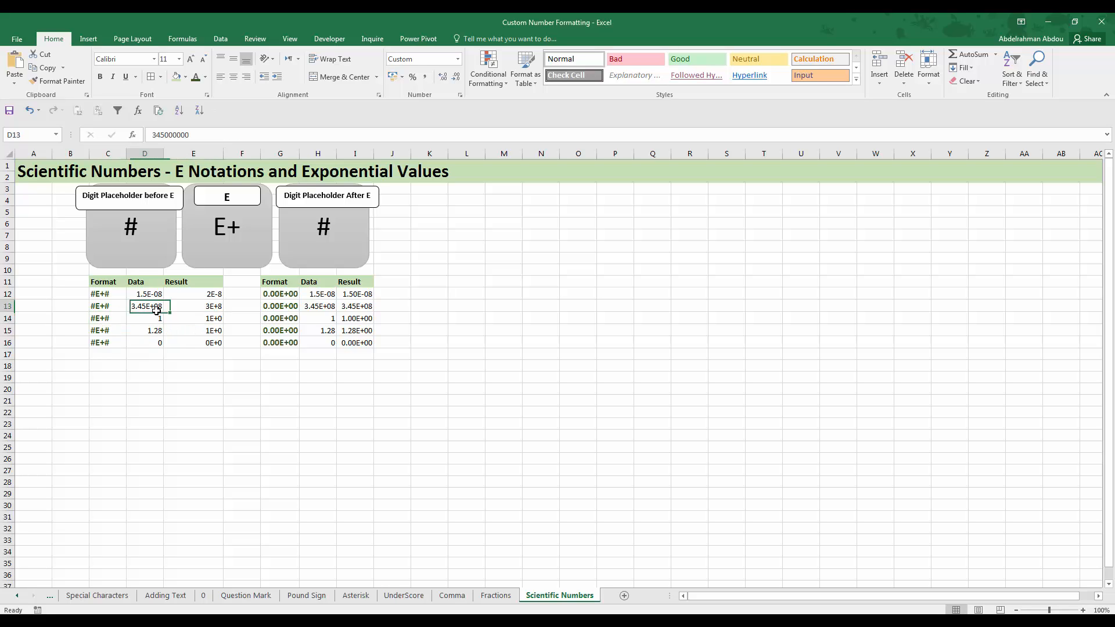
left_click(154, 329)
left_click(155, 318)
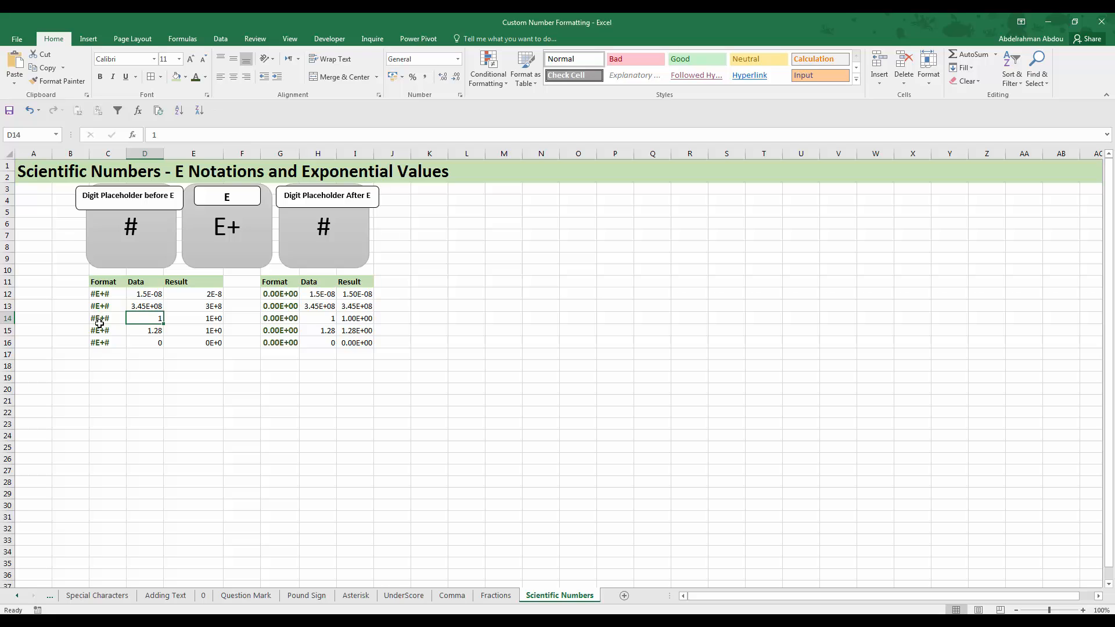
left_click(195, 316)
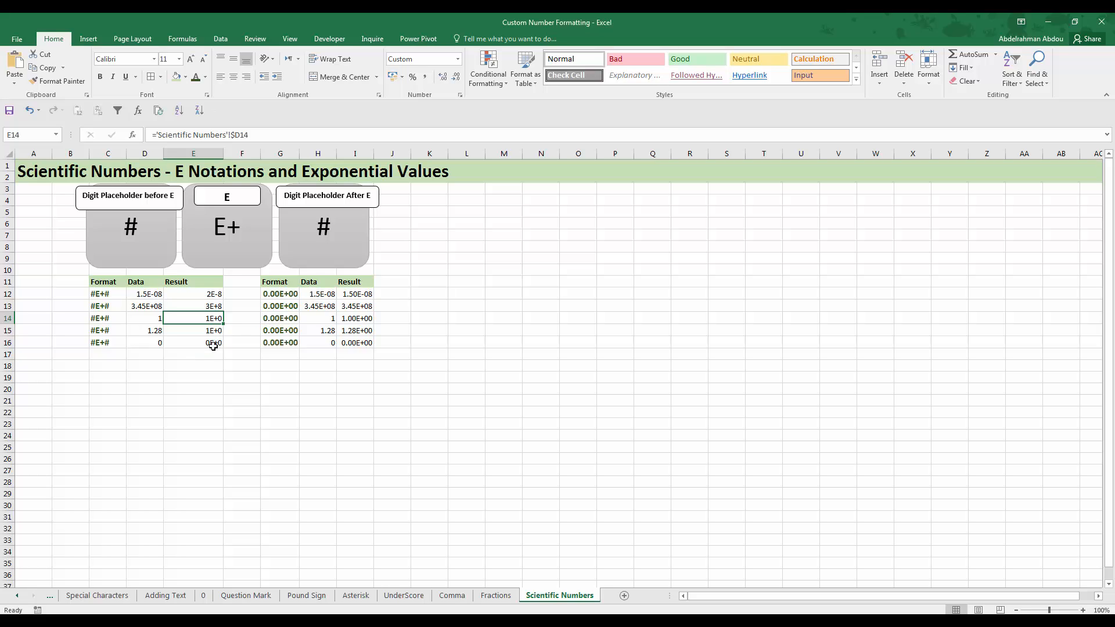
Compare the decimal in D15 and the zero in D16 with their #E+# results in E15 and E16
left_click(154, 332)
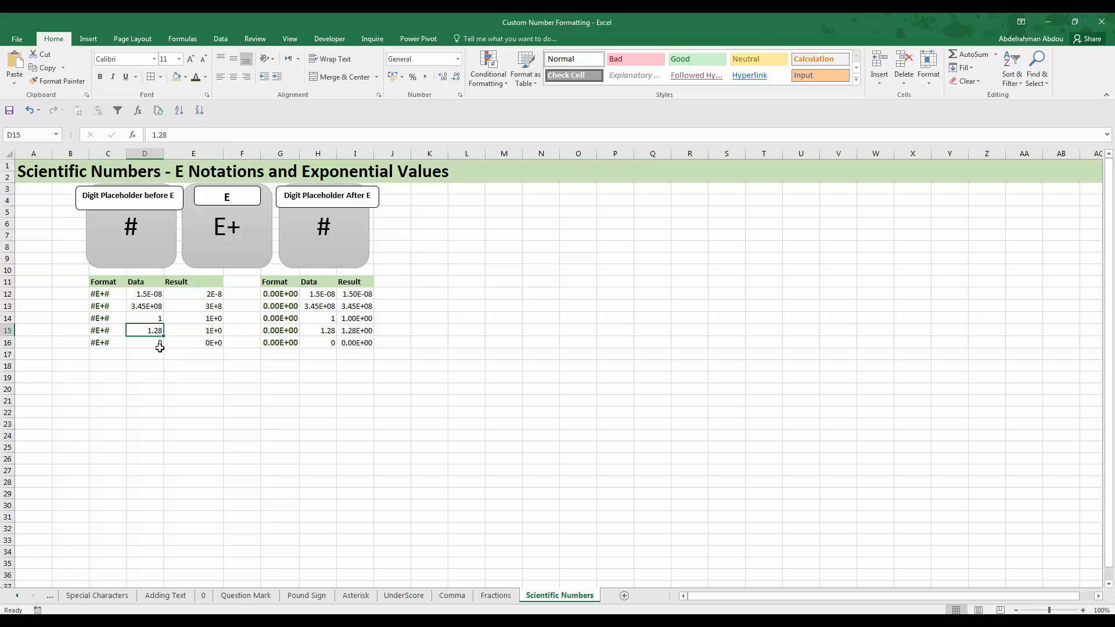
left_click(208, 331)
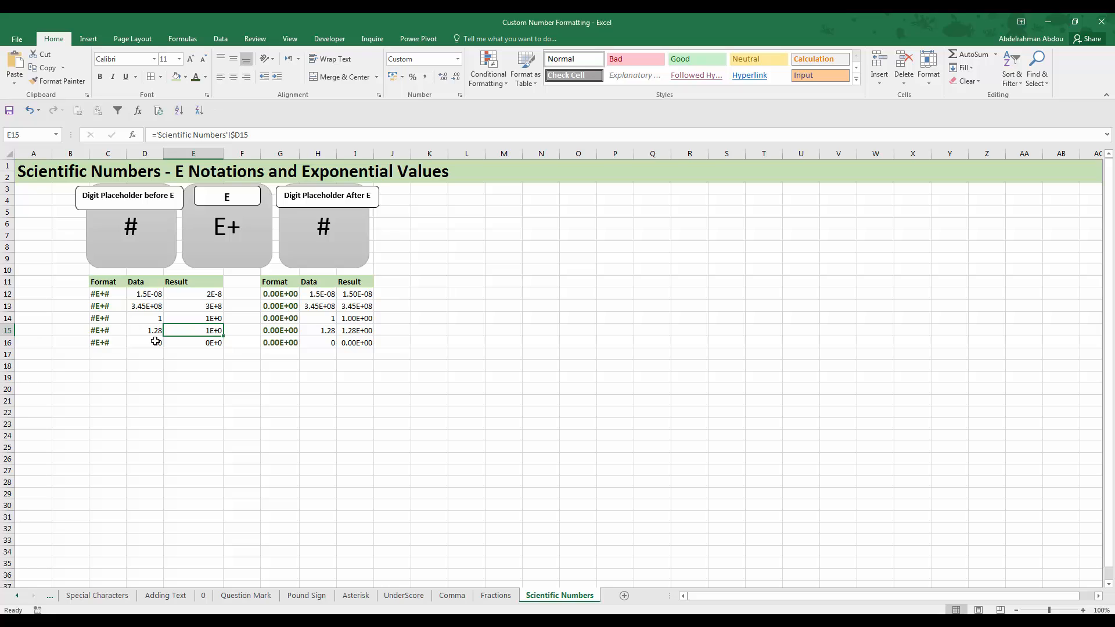
left_click(111, 336)
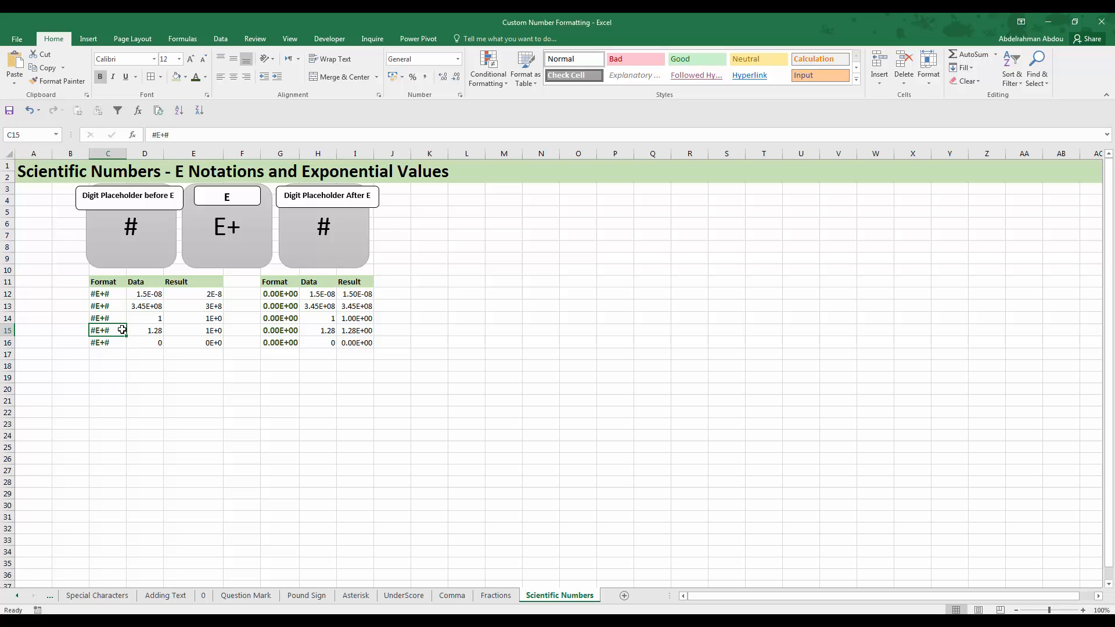
left_click(152, 343)
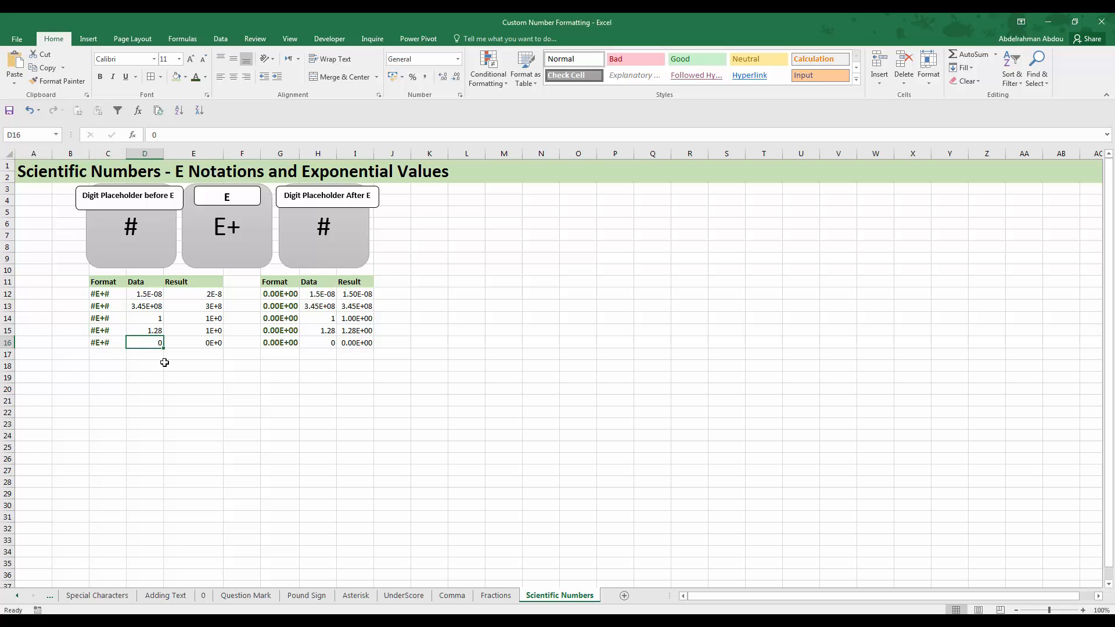
left_click(195, 343)
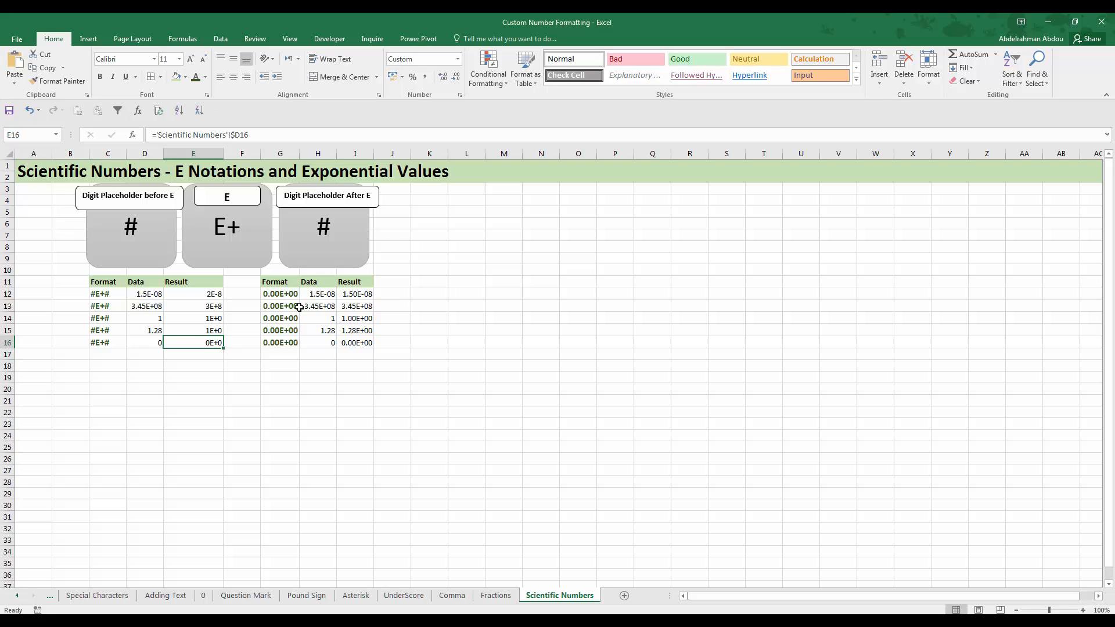
In the second table, match the 0.00E+00 format in G12 with Data cell H12 and Result cell I12
left_click(284, 297)
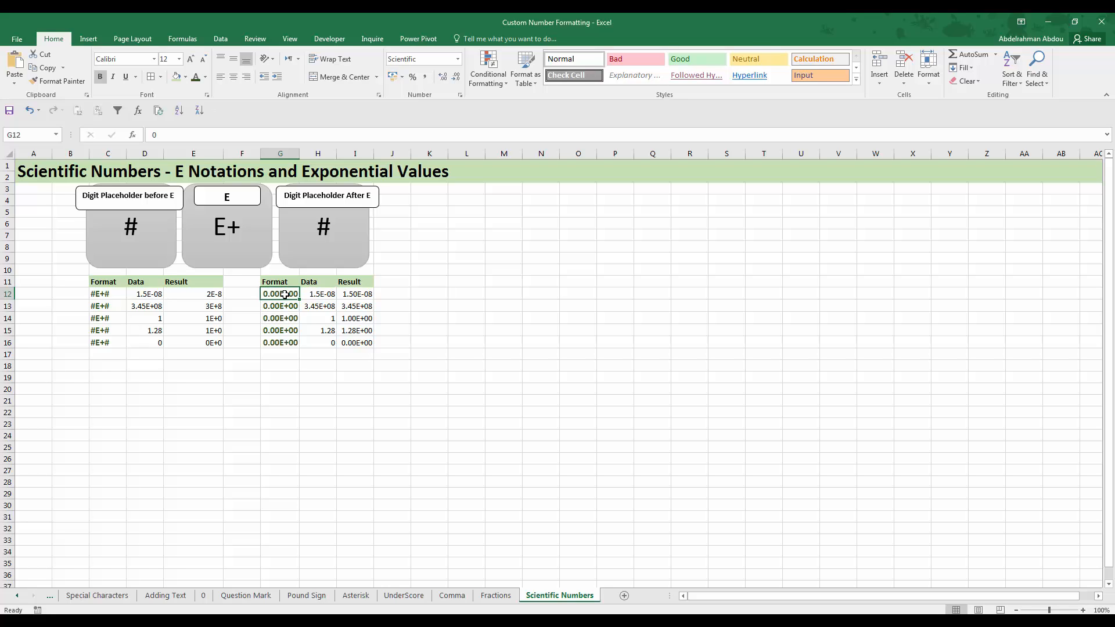
left_click(323, 294)
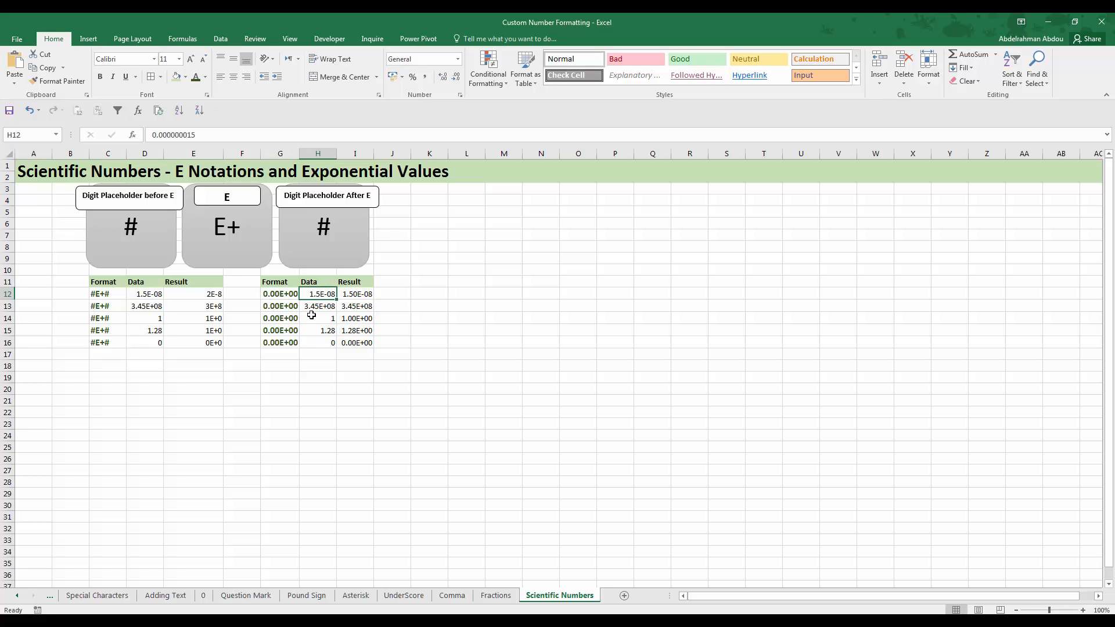
left_click(356, 296)
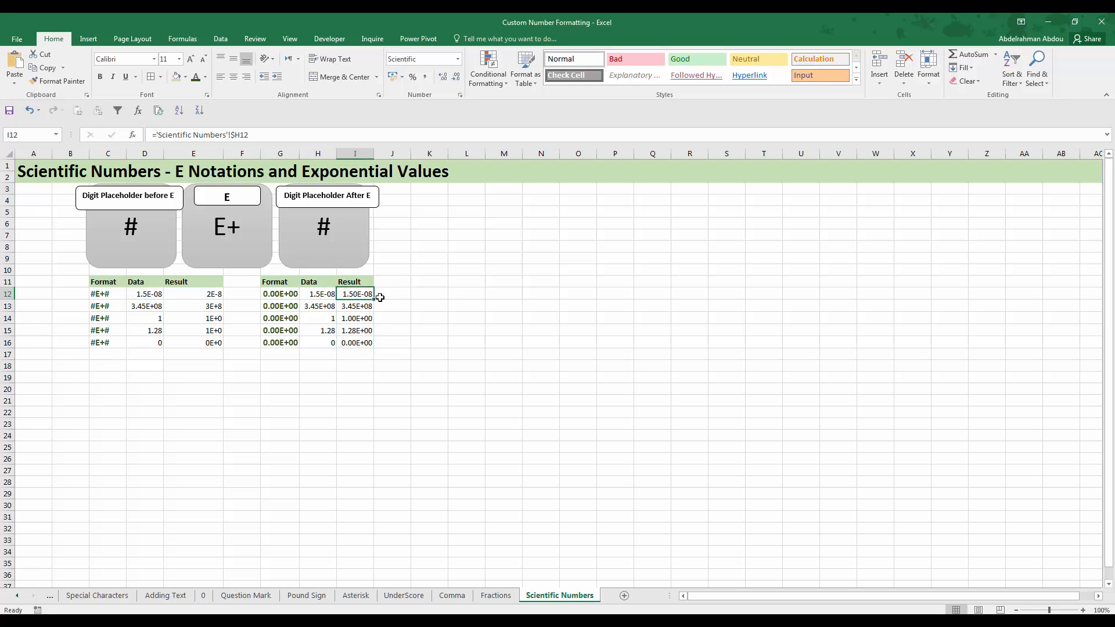
left_click(275, 295)
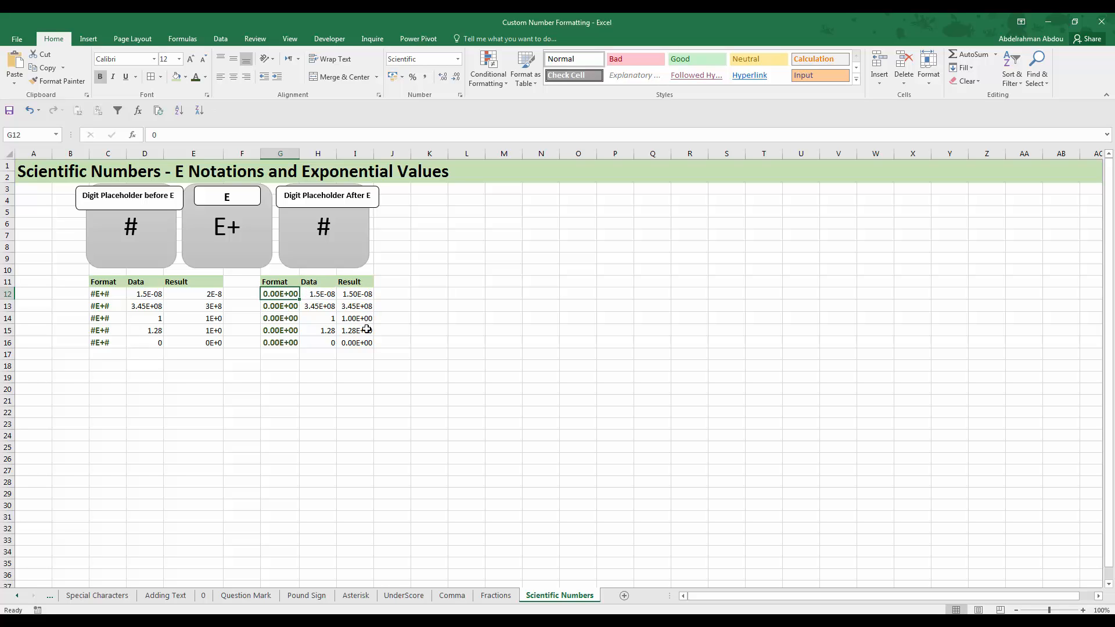
Compare Data cells H13 and H14 with Results I13 and I14, checking the 0.00E+00 format in G14
left_click(319, 308)
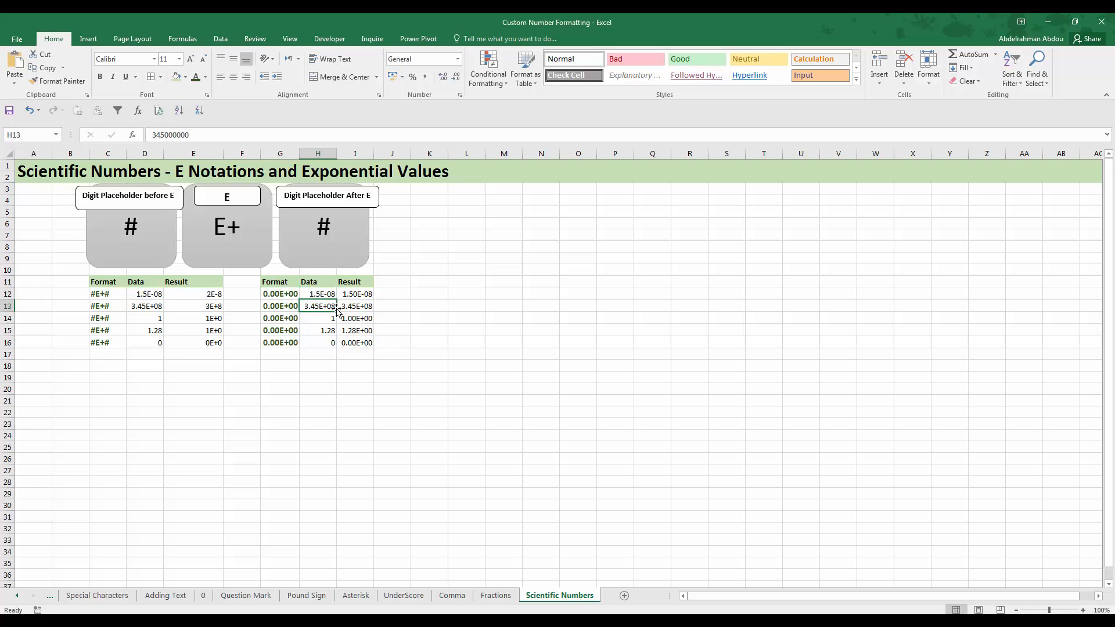
left_click(367, 306)
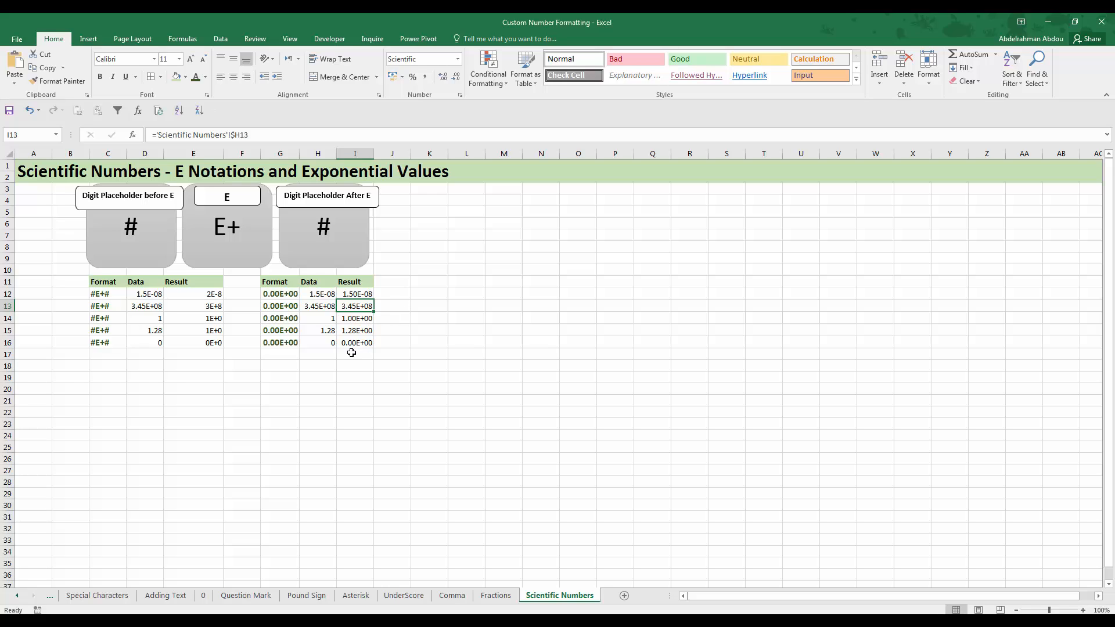
left_click(325, 319)
left_click(348, 319)
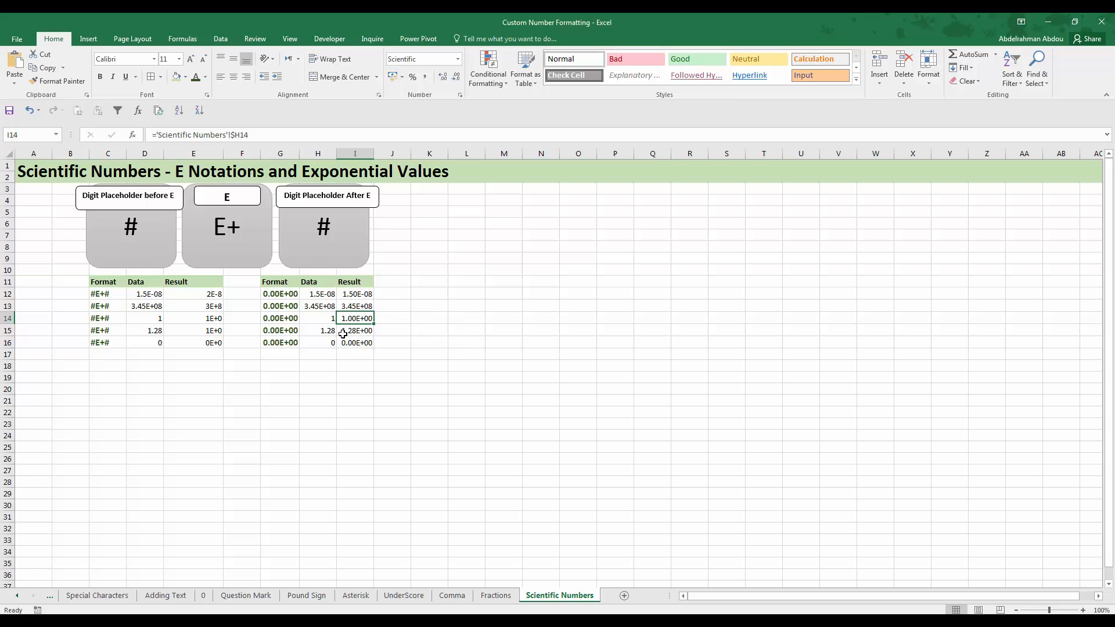
left_click(284, 320)
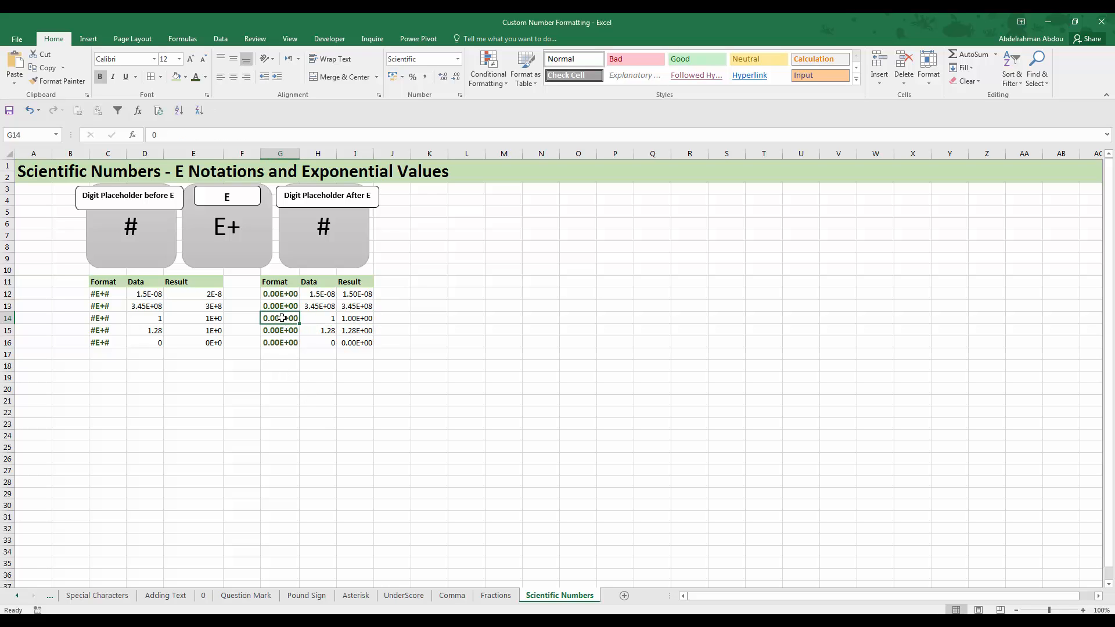
Compare the decimal in H15 and the zero in H16 with their 0.00E+00 results in I15 and I16
left_click(324, 331)
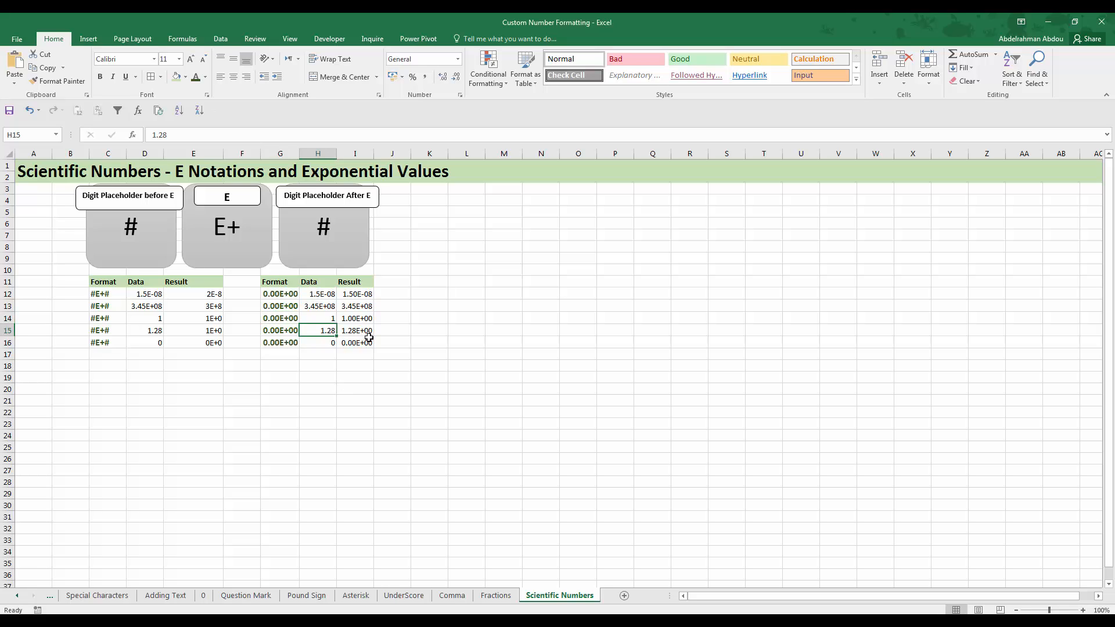
left_click(347, 335)
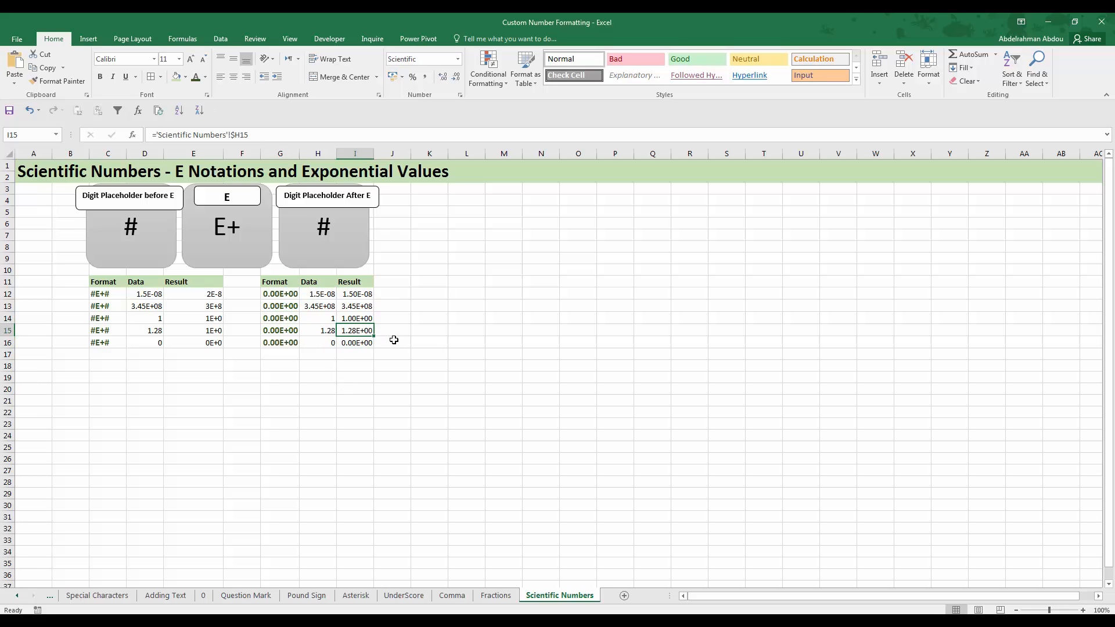
left_click(322, 342)
left_click(350, 331)
left_click(331, 343)
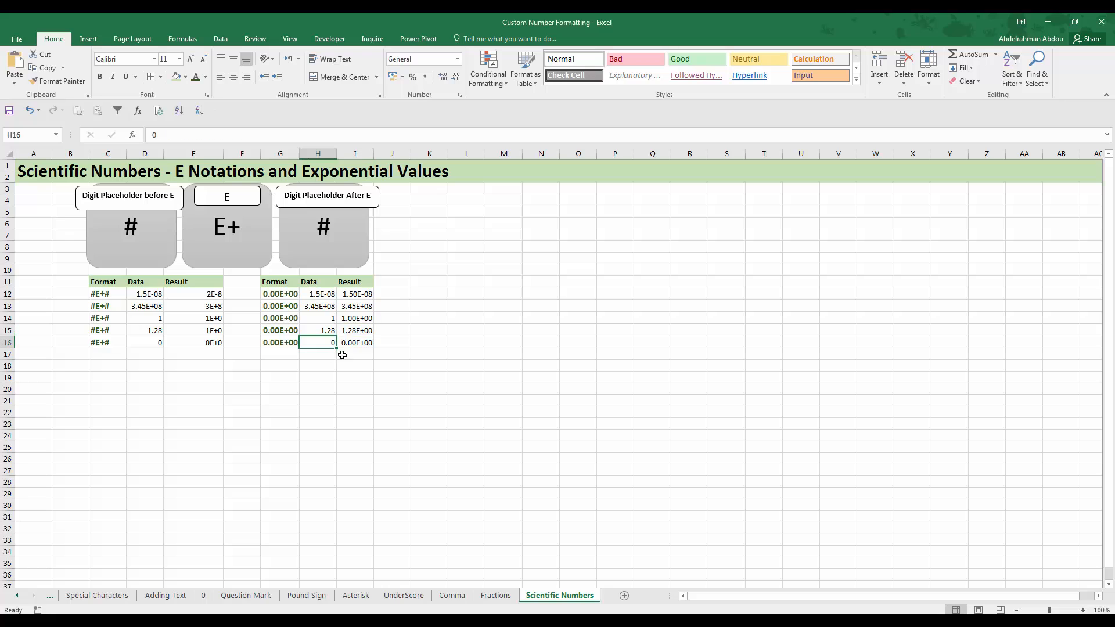
left_click(354, 343)
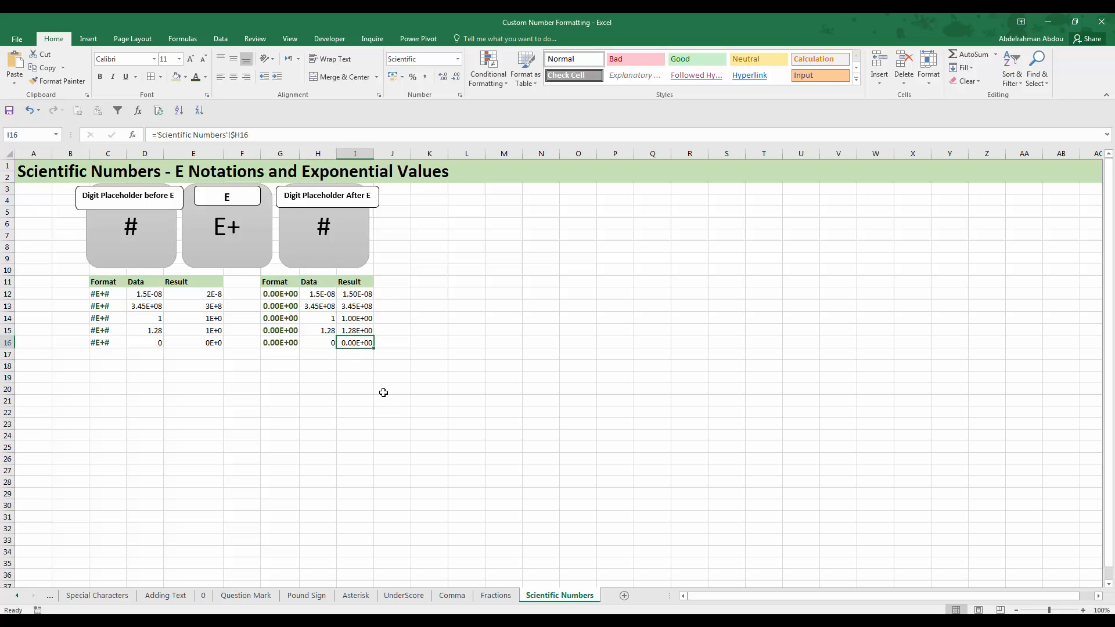